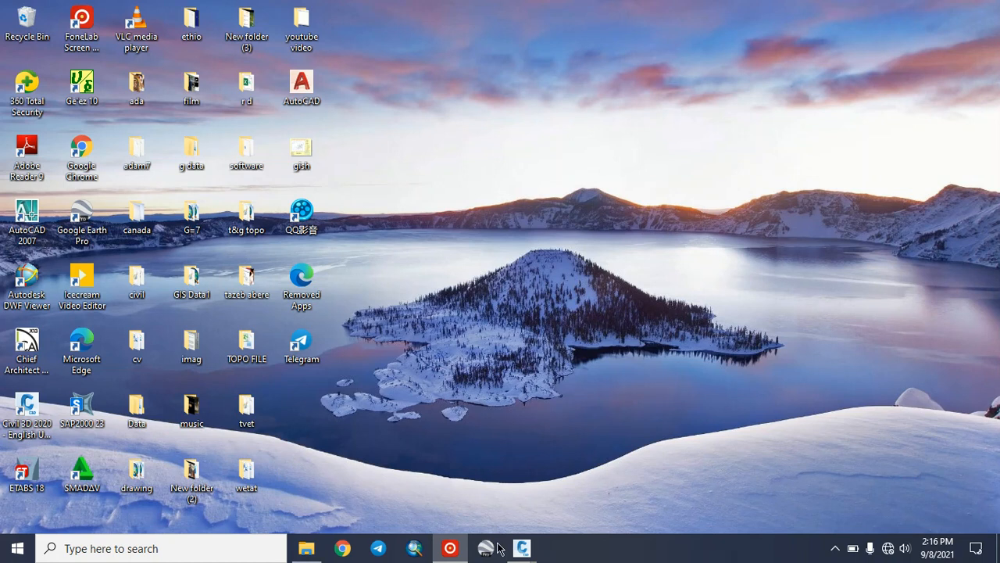
Step: Open the 6+220-7+960 CSV file from the r d folder in Excel and dismiss the sign-in and activation windows
left_click(307, 548)
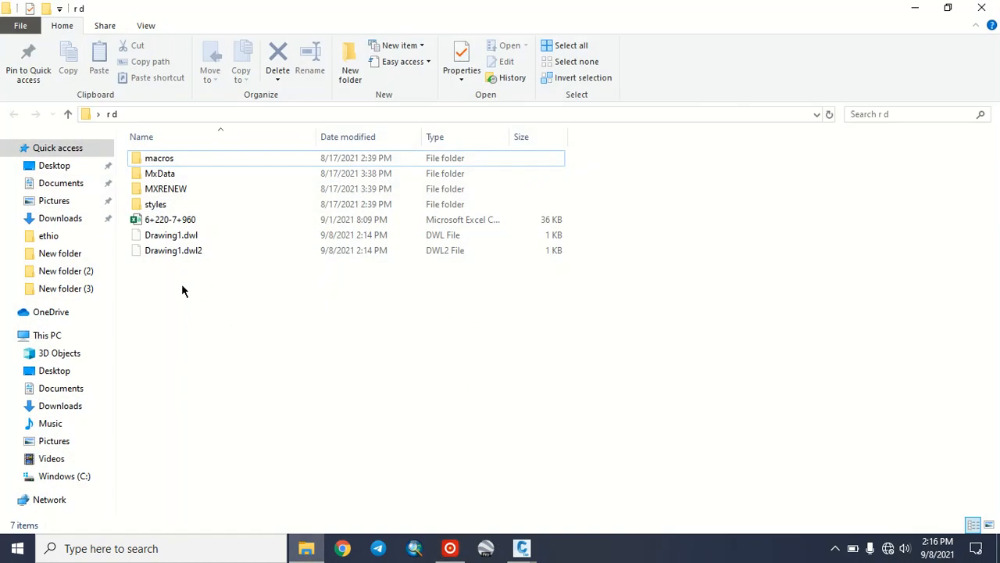
double_click(189, 222)
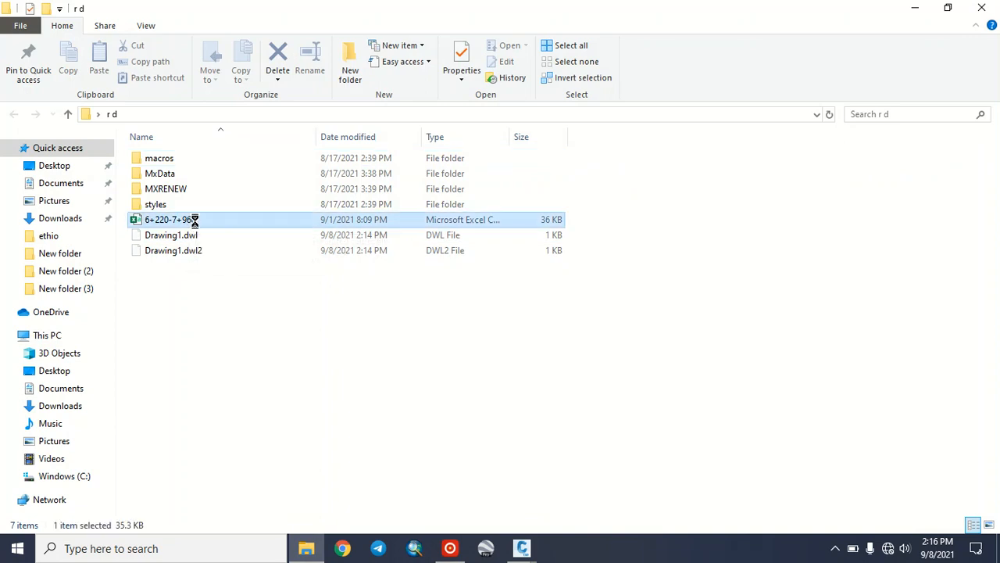
right_click(191, 219)
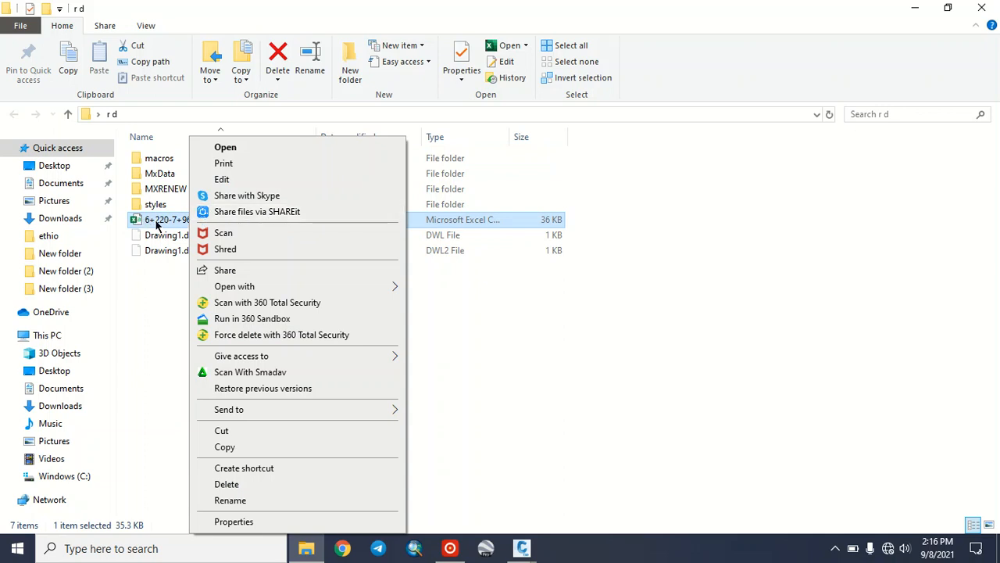
left_click(224, 150)
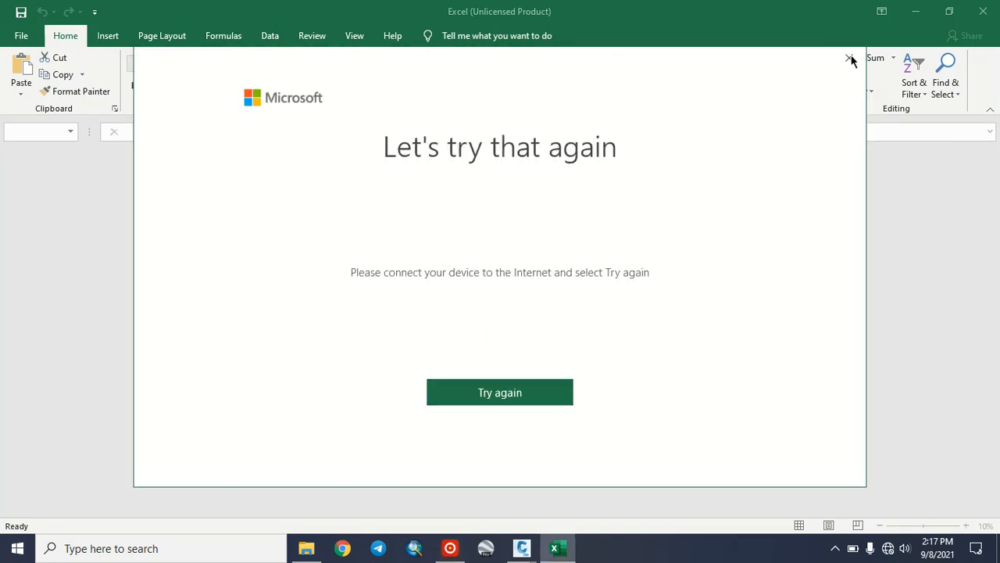
left_click(849, 57)
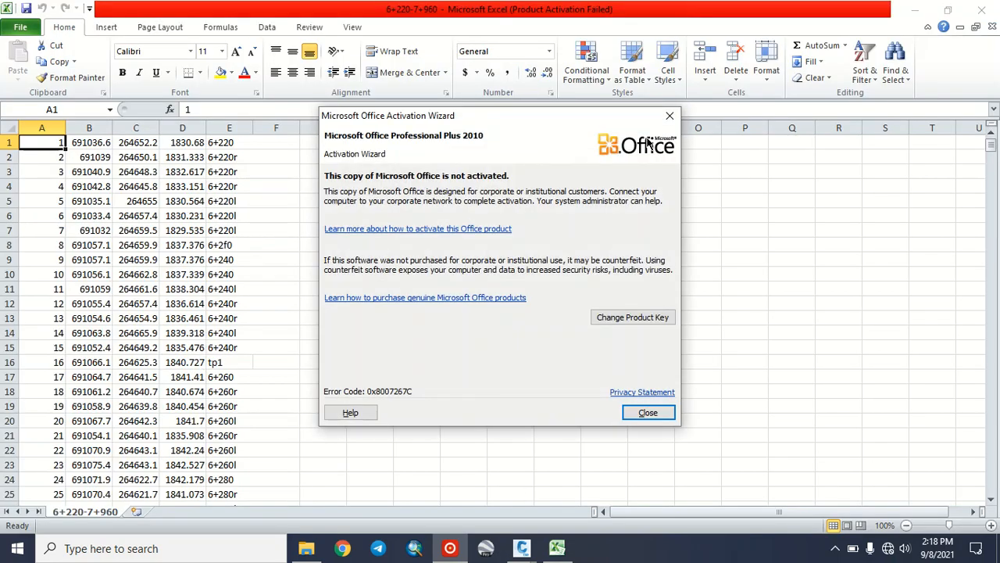
left_click(670, 115)
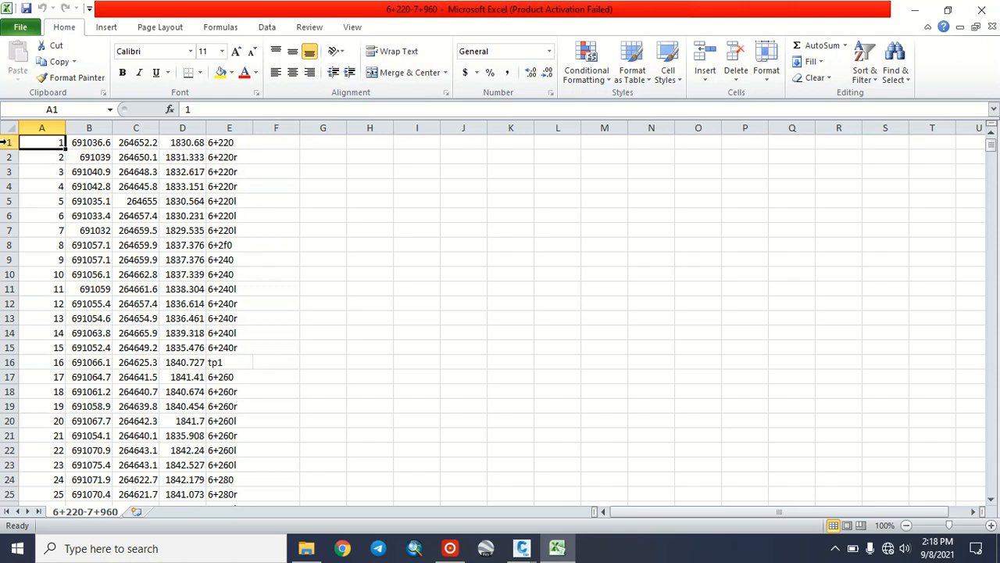
Step: Insert an entire empty row above the first survey point
left_click(703, 73)
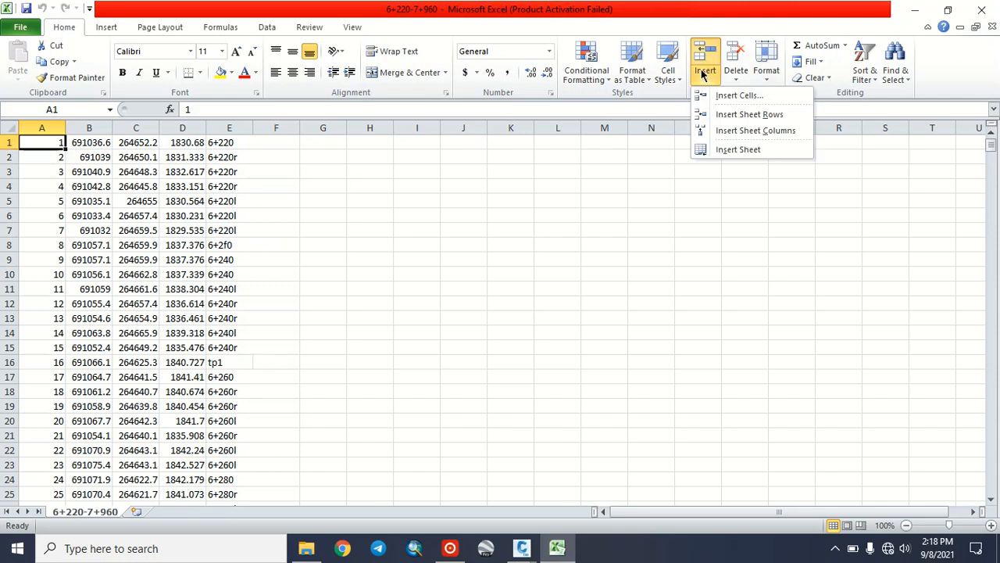
left_click(739, 95)
left_click(320, 366)
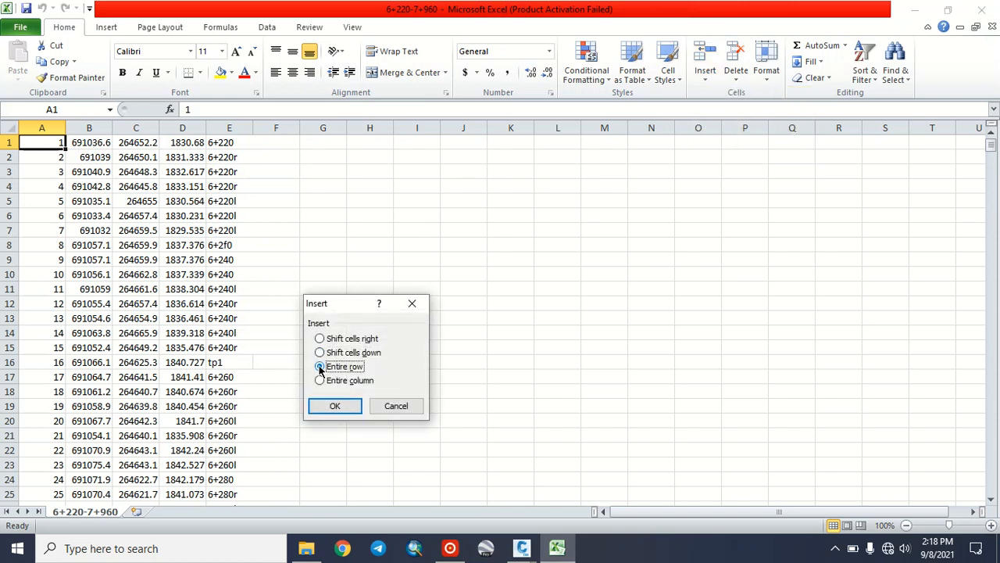
left_click(332, 406)
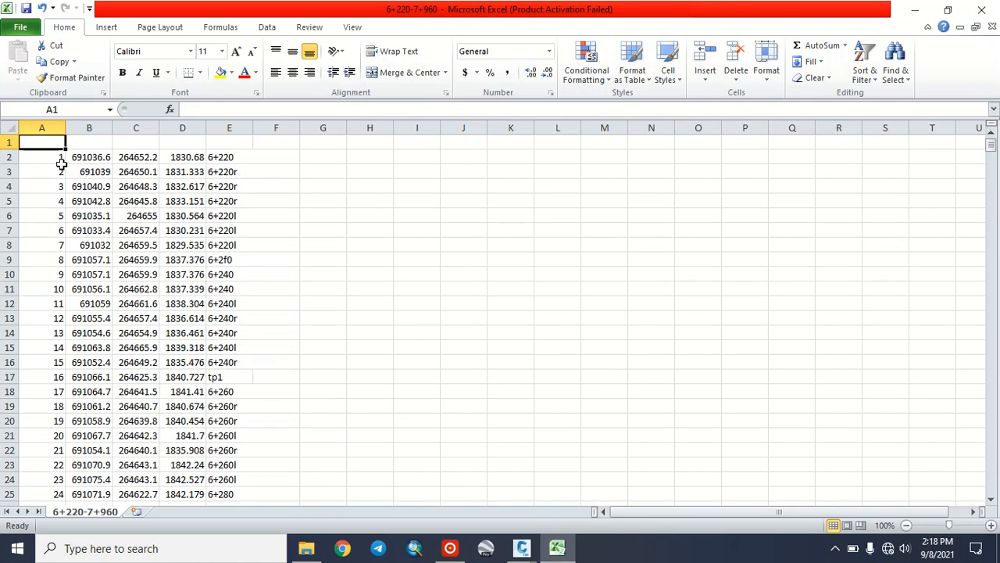
Step: Label columns A to E in the empty first row with the headings p, e, n, e and d
left_click(83, 142)
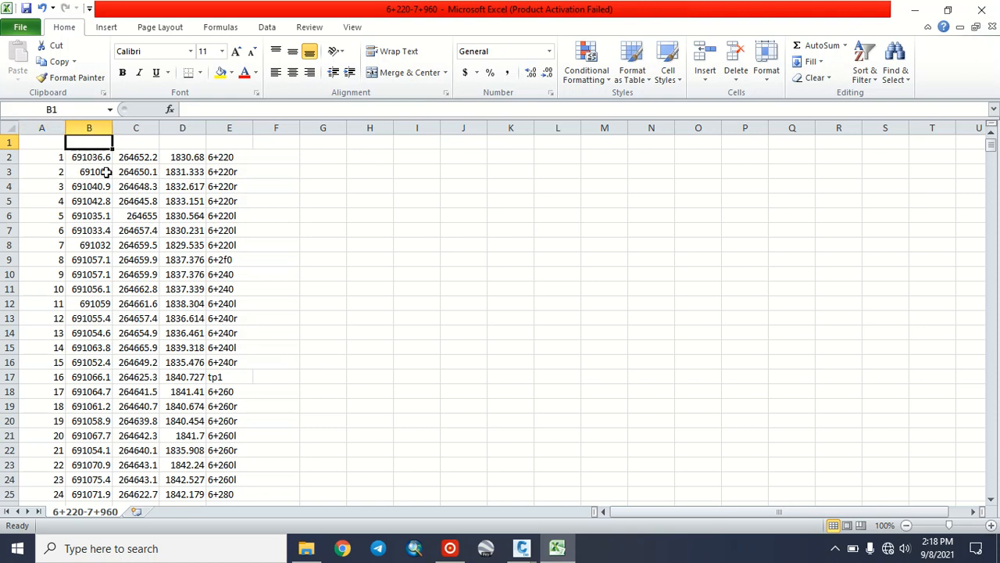
type("e")
left_click(48, 142)
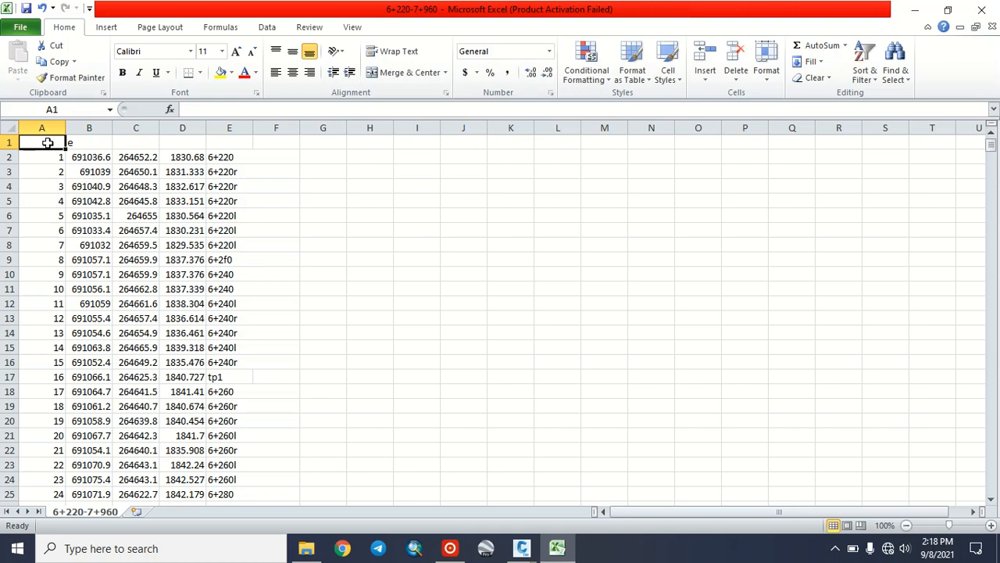
type("p")
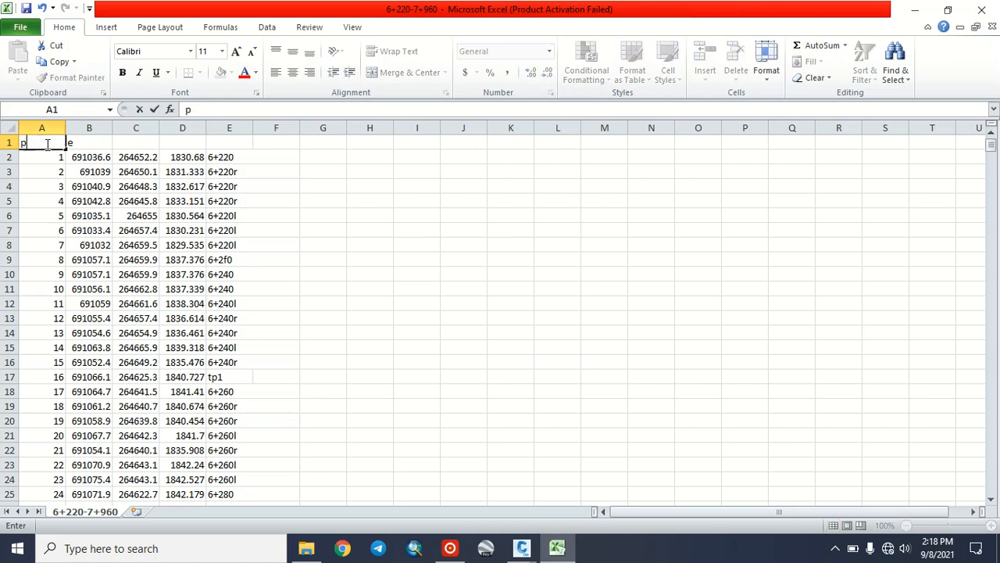
left_click(122, 143)
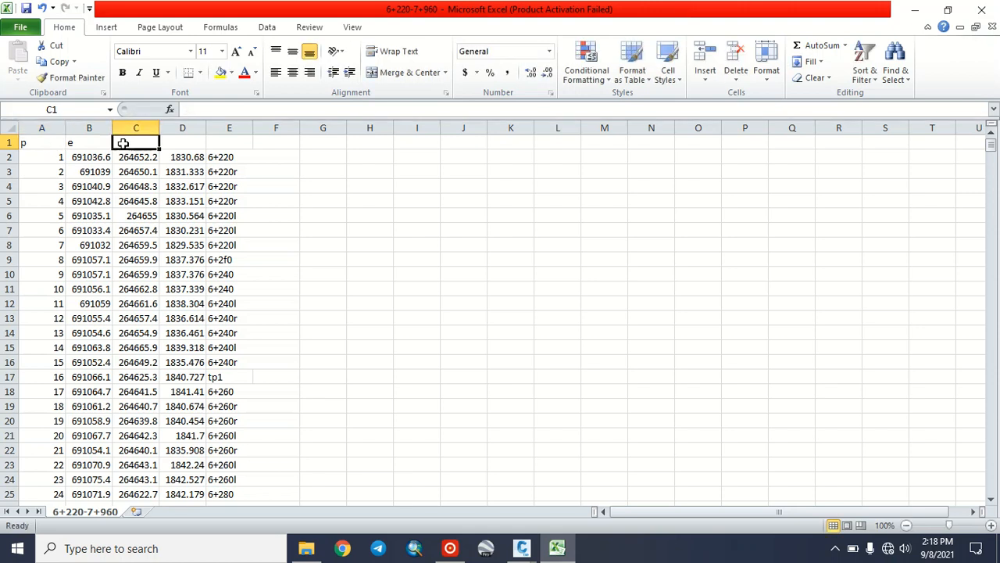
type("n")
left_click(182, 144)
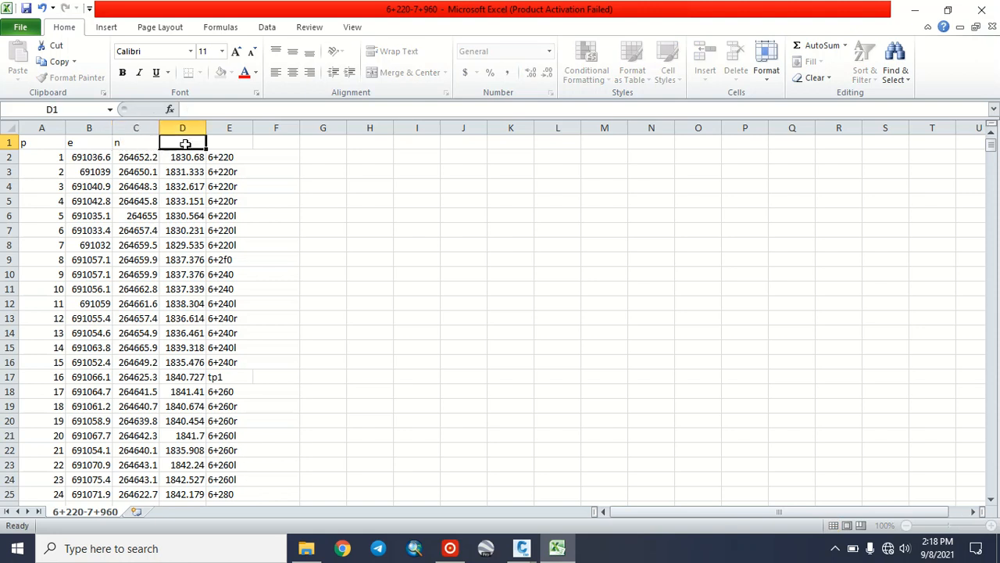
type("e")
left_click(226, 144)
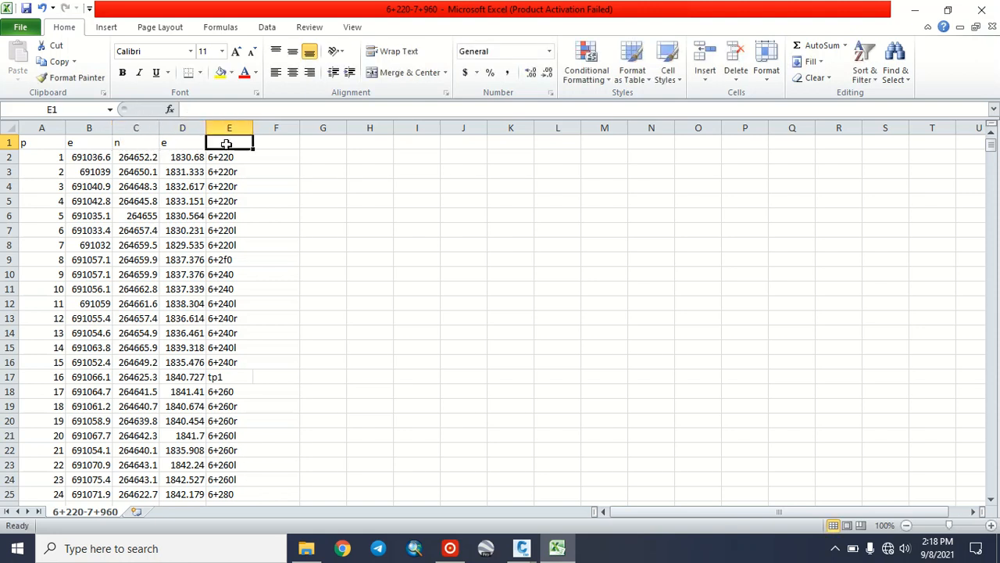
type("d")
left_click(274, 202)
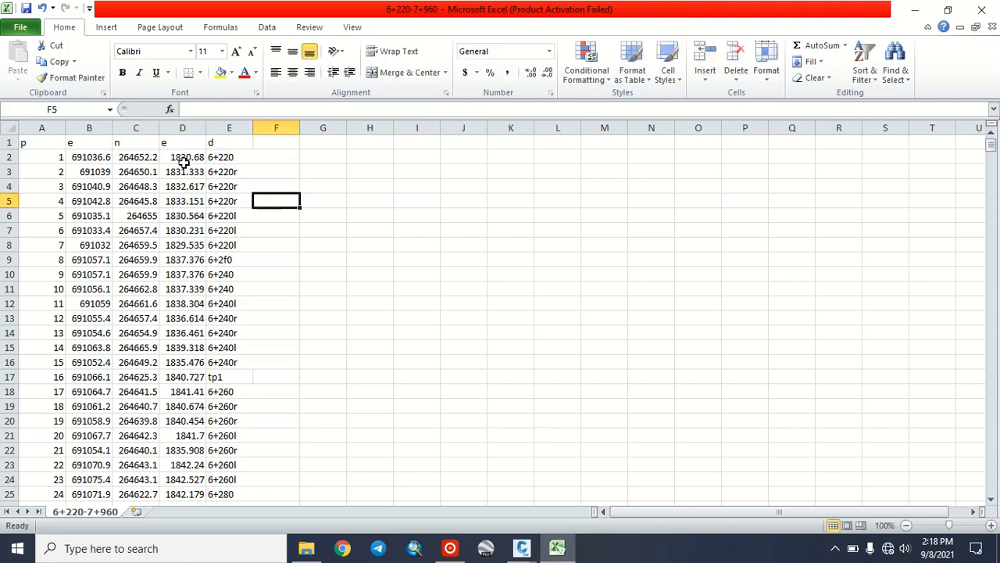
Step: Clear the heading row and delete it so the sheet starts with the first survey point
left_click(8, 142)
right_click(6, 142)
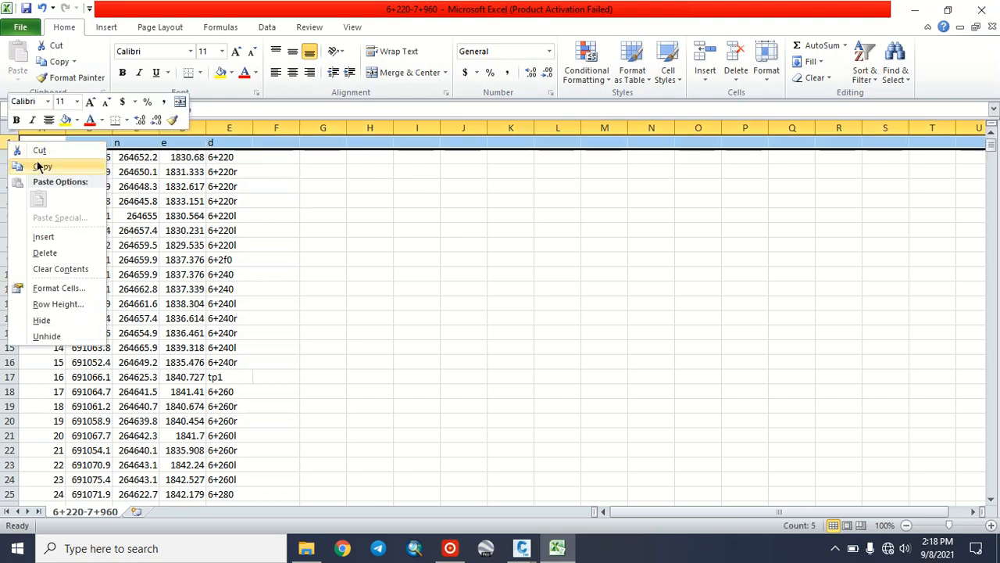
left_click(41, 152)
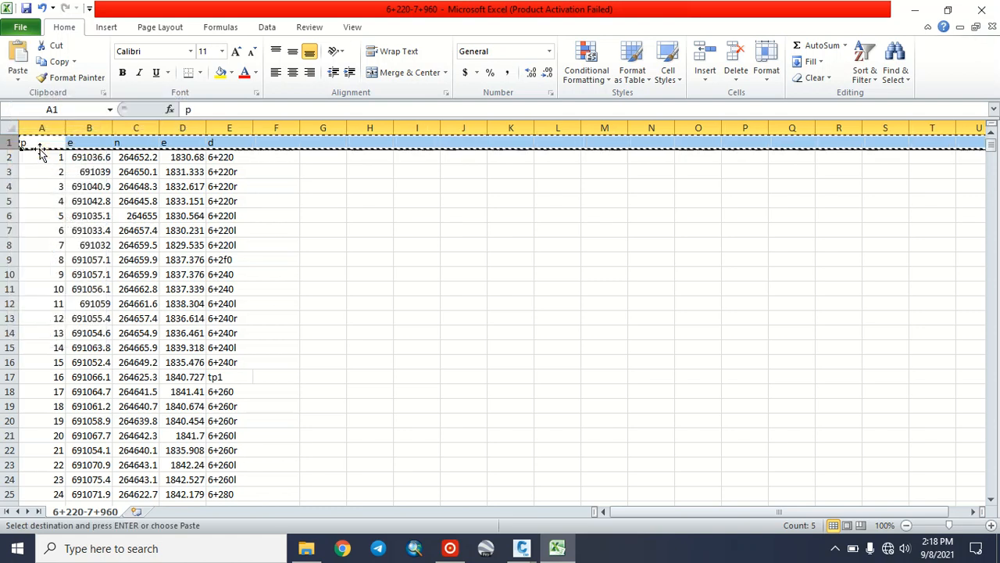
key("Delete")
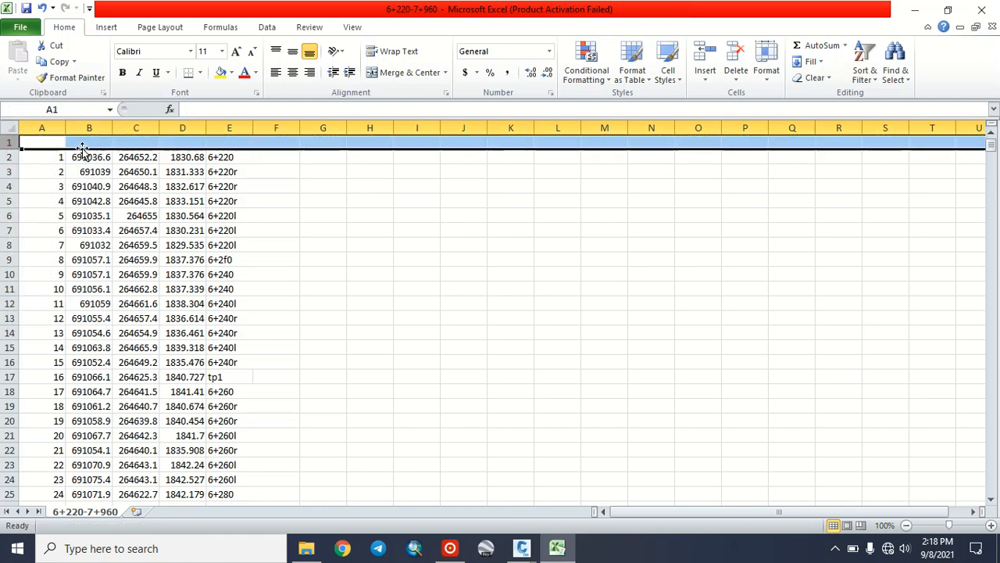
right_click(75, 139)
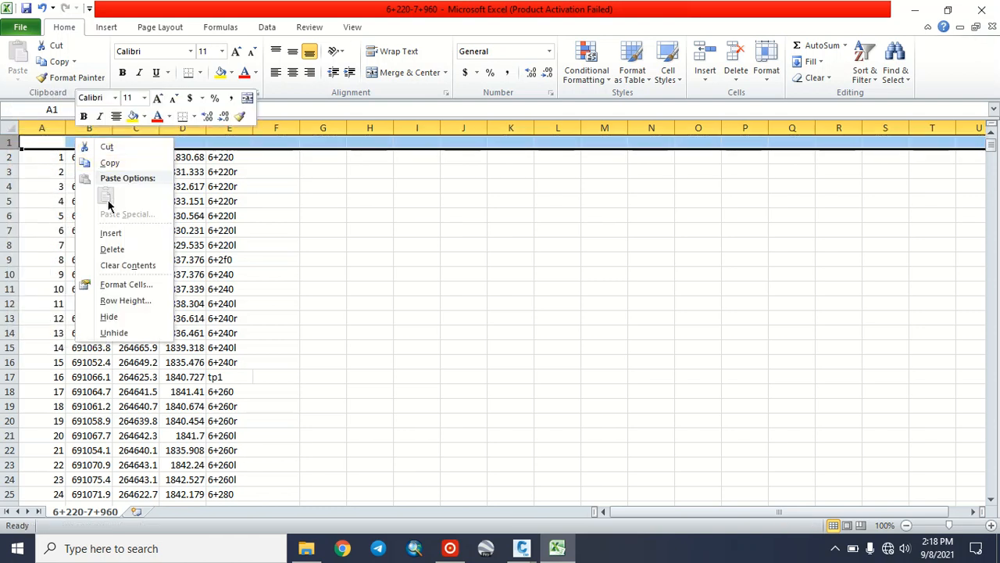
left_click(113, 249)
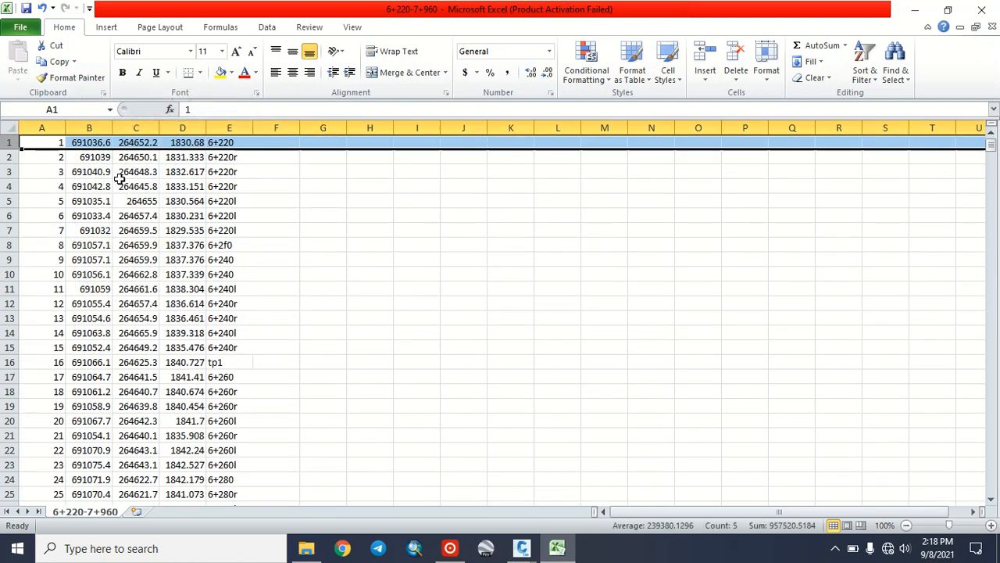
Step: Look through the survey point rows down the sheet and return to the first row
left_click(255, 200)
scroll(152, 312, "down", 20)
scroll(144, 367, "up", 20)
scroll(143, 368, "up", 20)
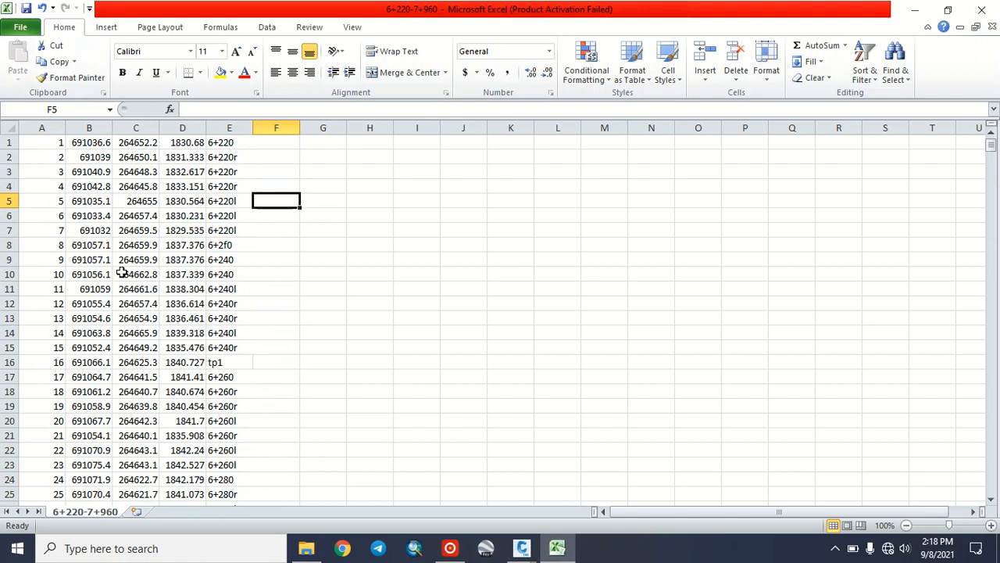
scroll(131, 312, "down", 20)
scroll(135, 317, "up", 11)
scroll(134, 317, "up", 15)
Step: Save a copy of the sheet as road in CSV (Comma delimited) format in the r d folder, keeping that format
left_click(19, 27)
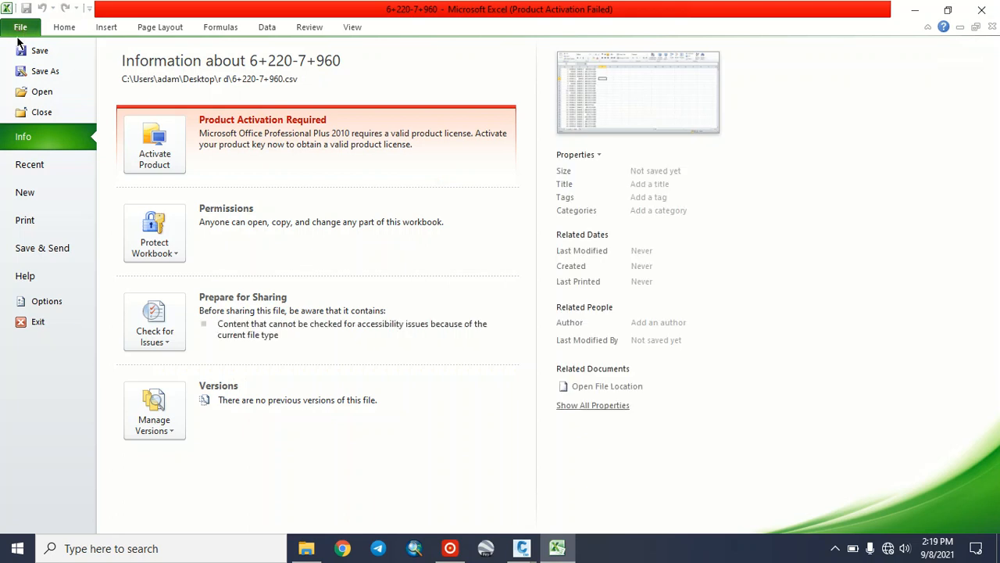
left_click(36, 71)
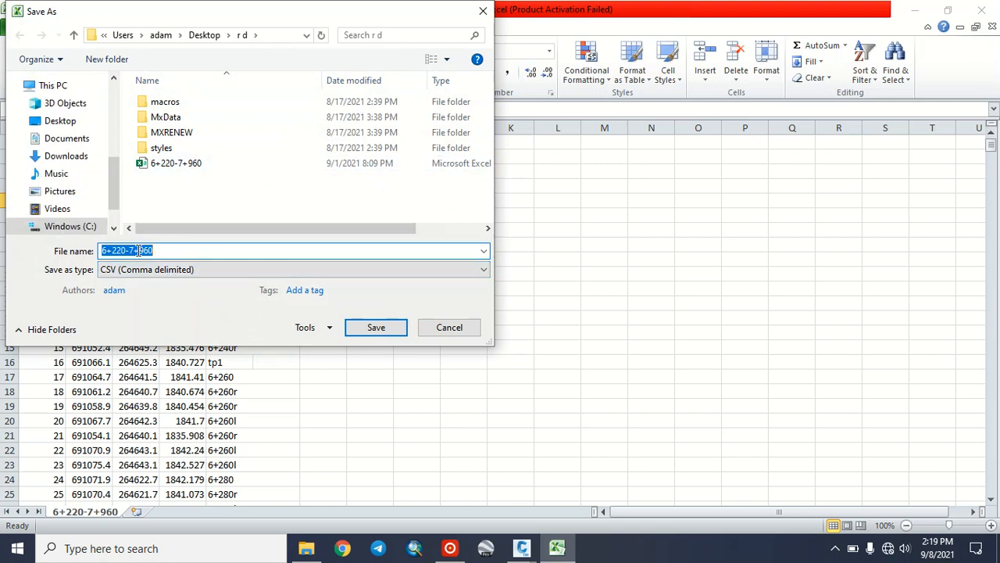
type("road")
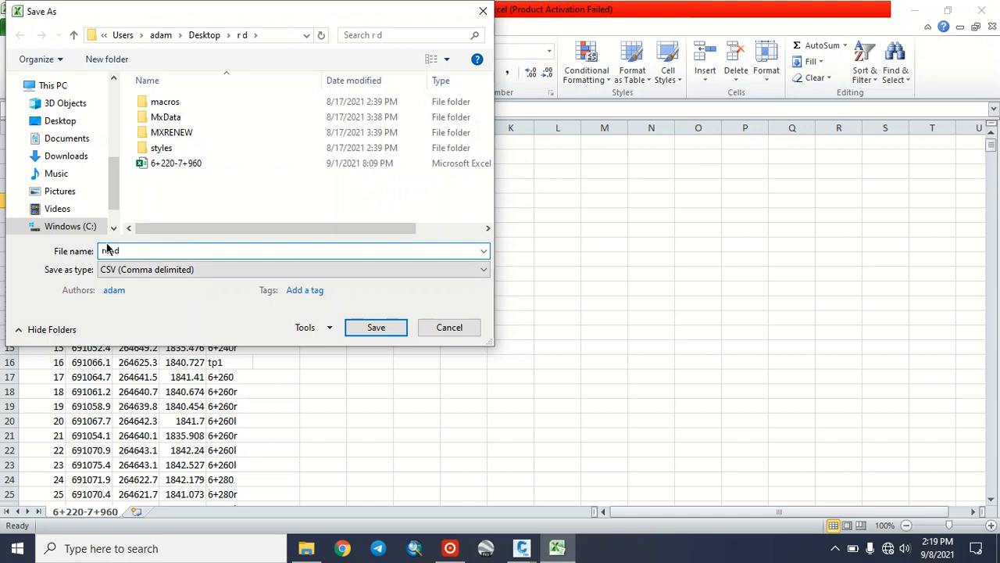
left_click(205, 269)
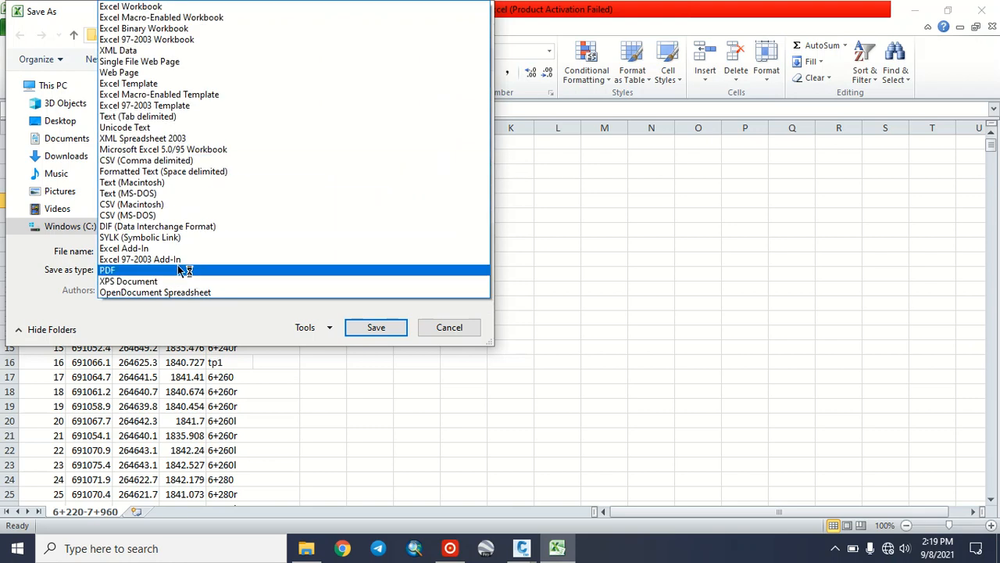
left_click(47, 285)
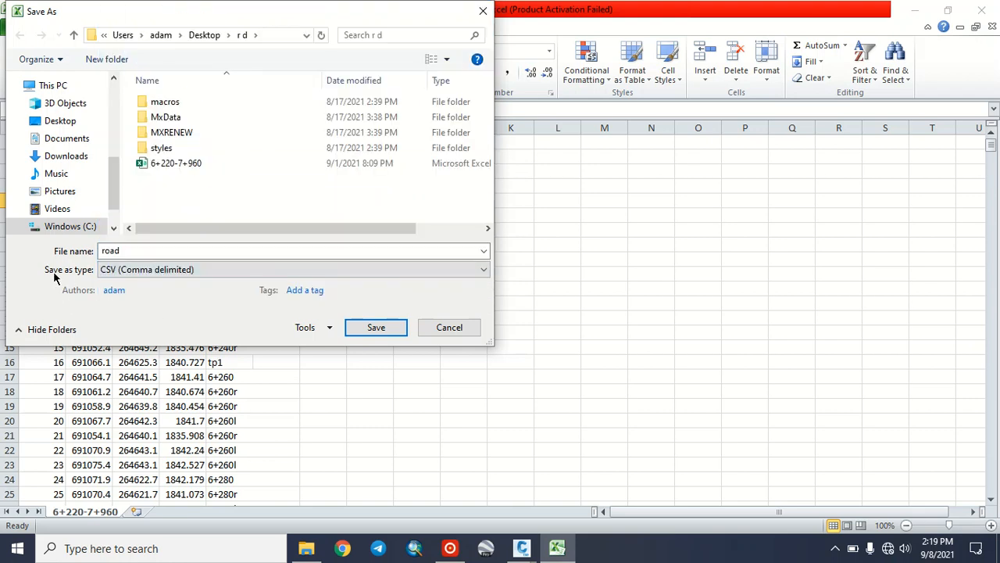
left_click(226, 269)
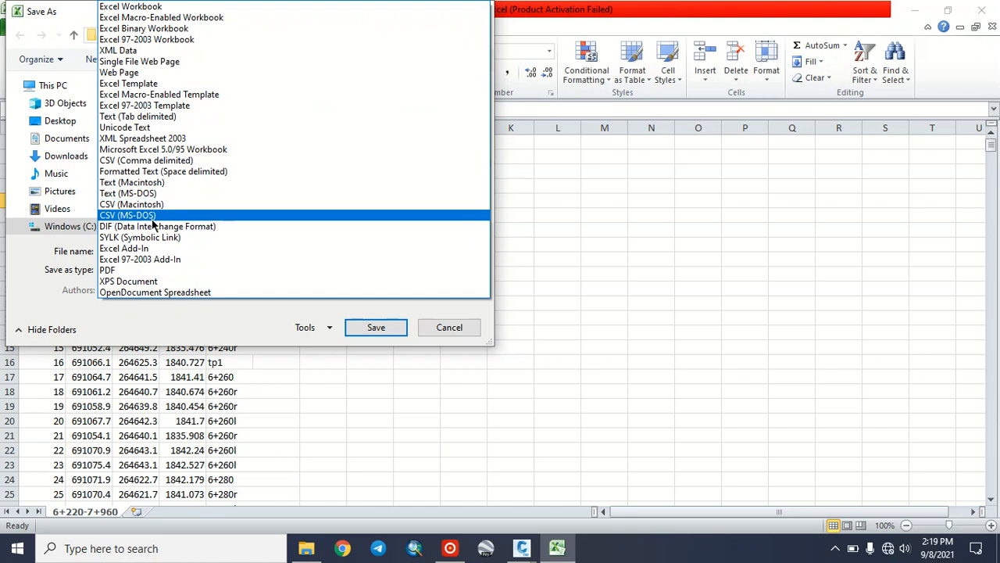
left_click(125, 162)
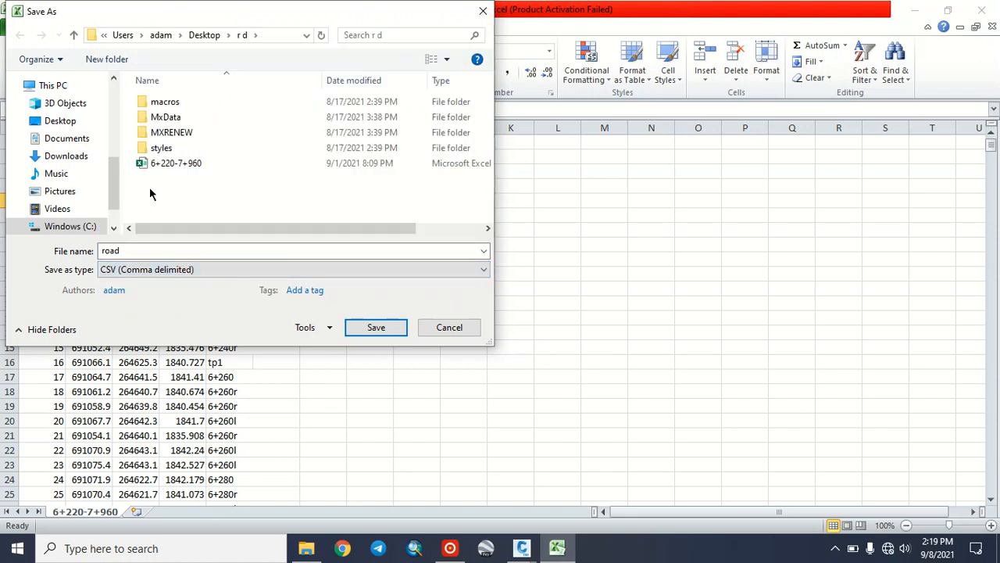
left_click(375, 329)
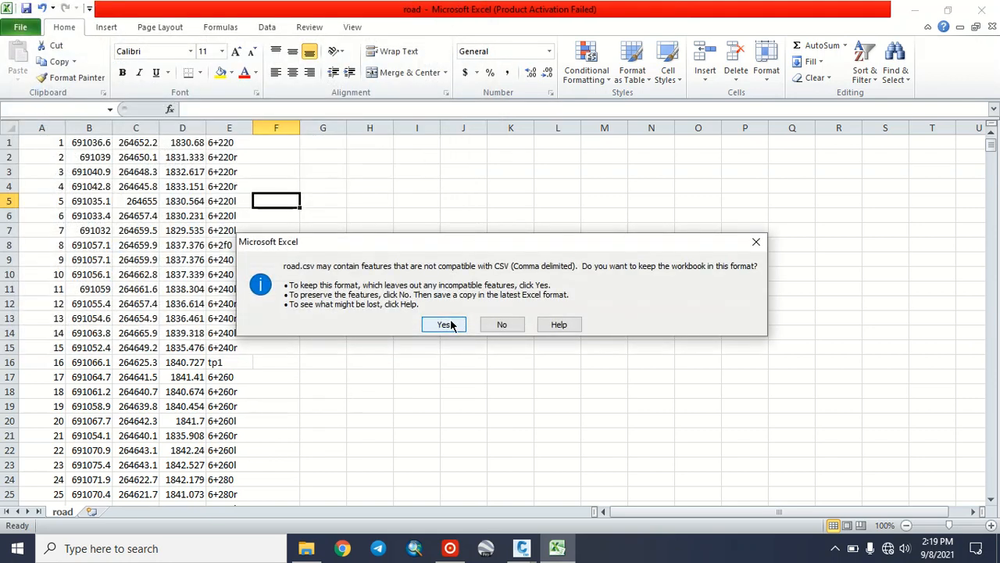
left_click(444, 324)
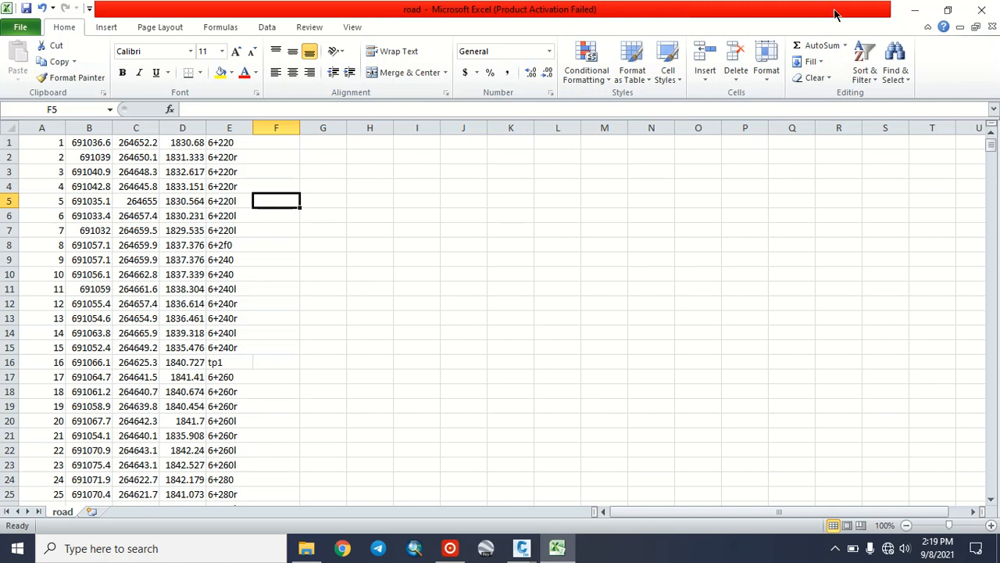
Step: Close Excel, saving the changes to road in CSV (Comma delimited) format and keeping that format, and switch to Civil 3D
left_click(982, 10)
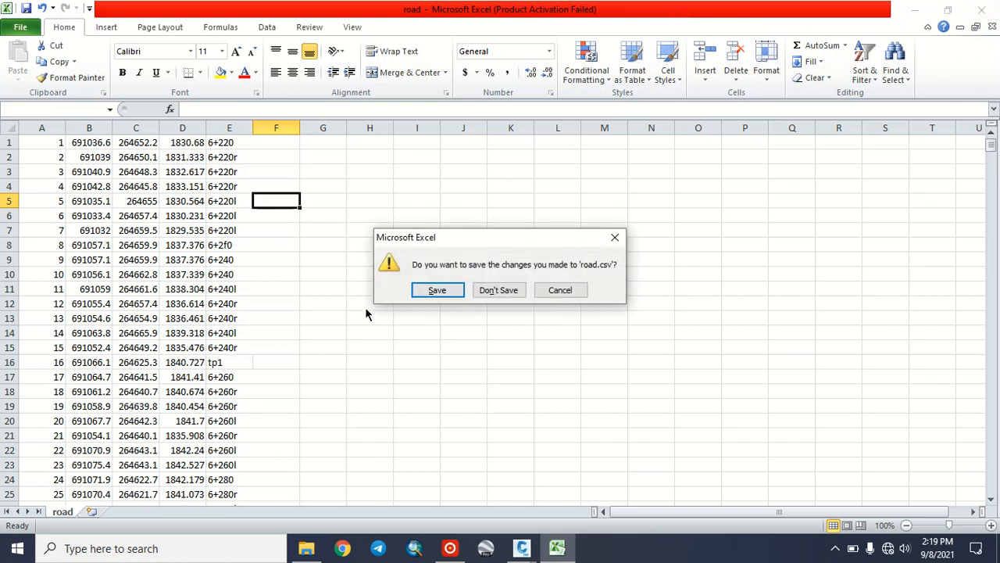
left_click(439, 290)
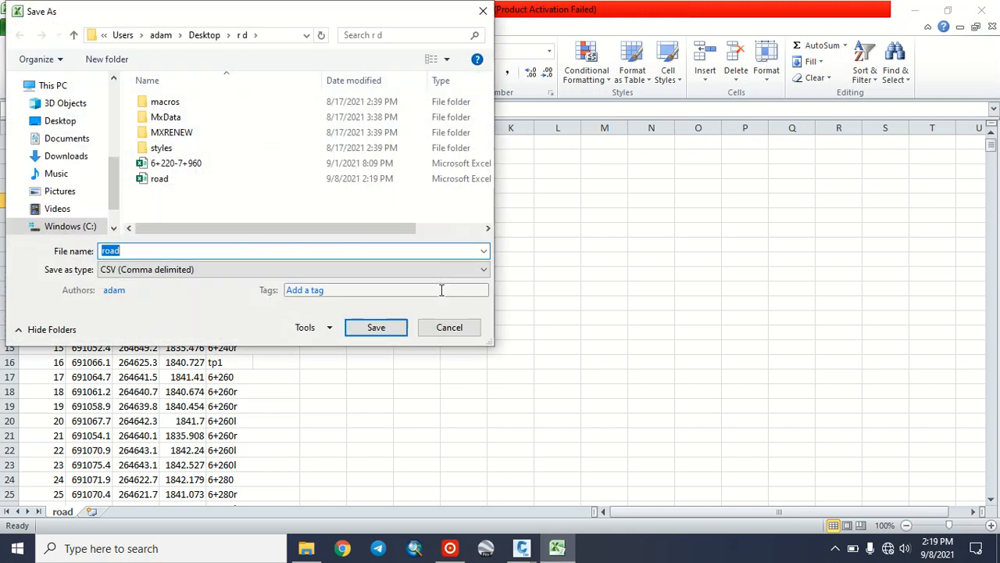
left_click(377, 328)
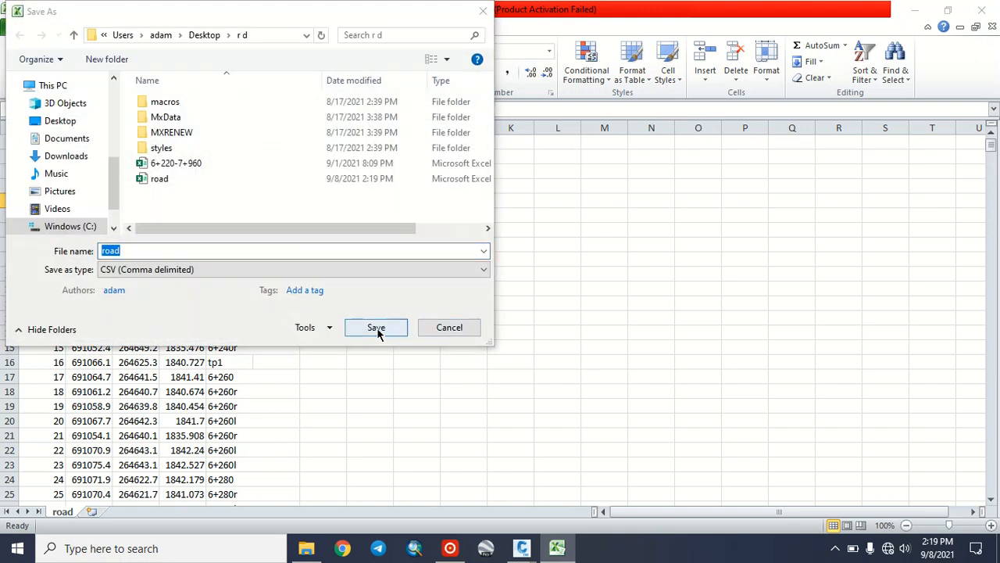
left_click(542, 279)
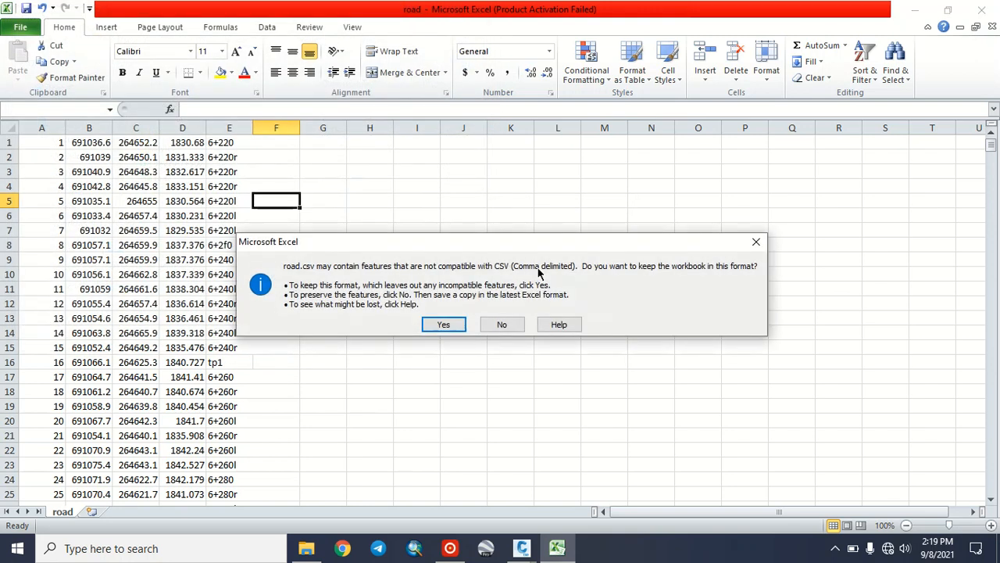
left_click(443, 324)
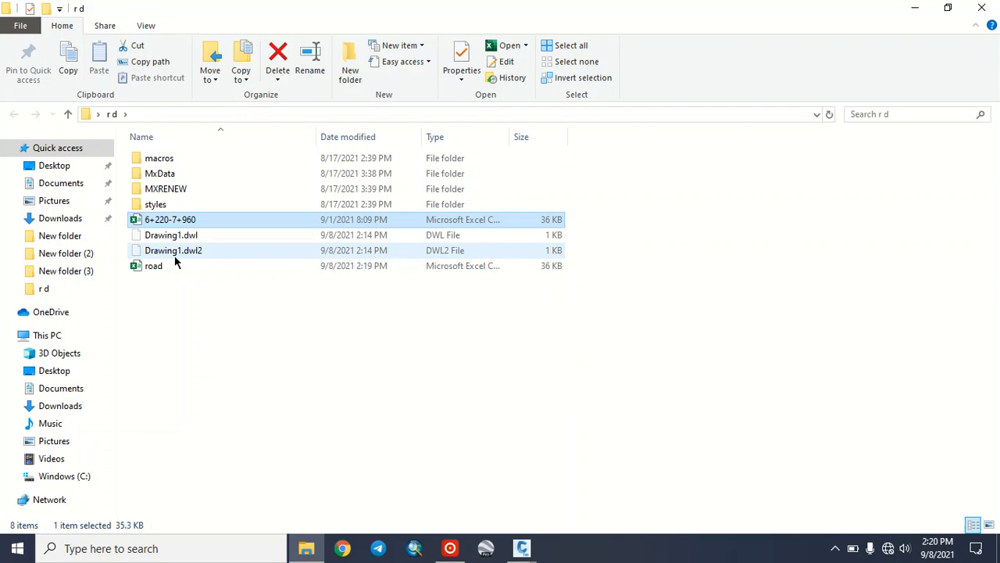
left_click(450, 548)
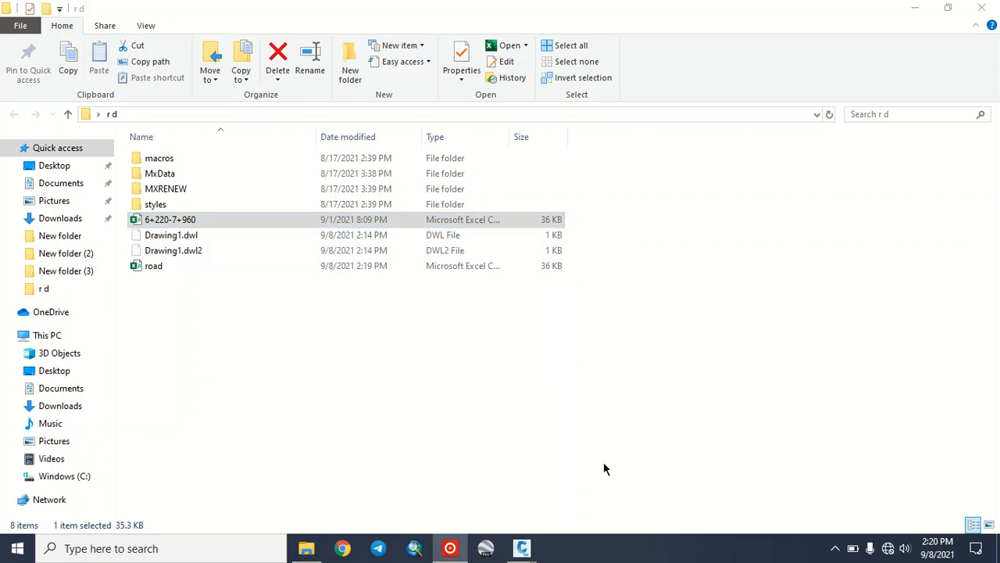
left_click(914, 8)
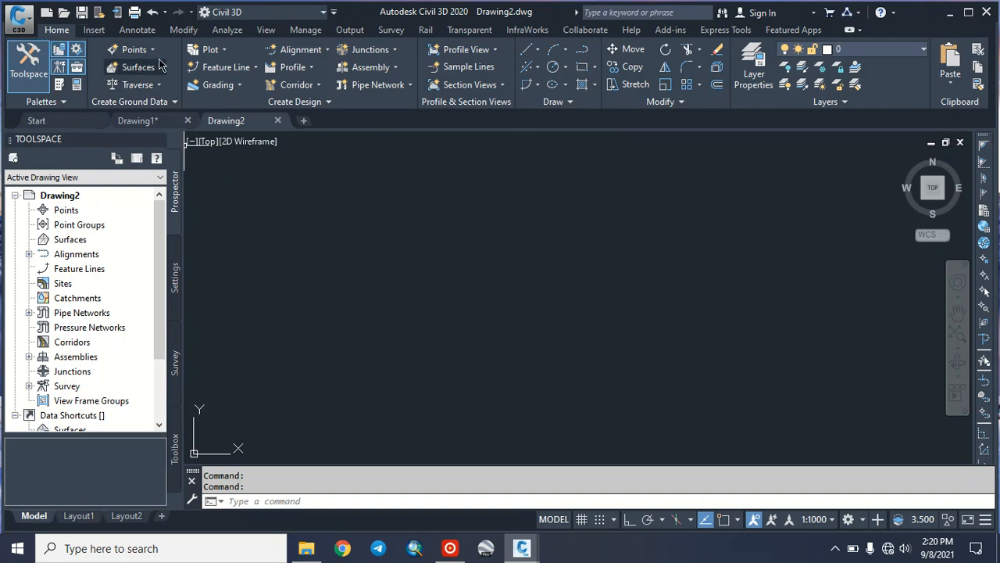
left_click(134, 50)
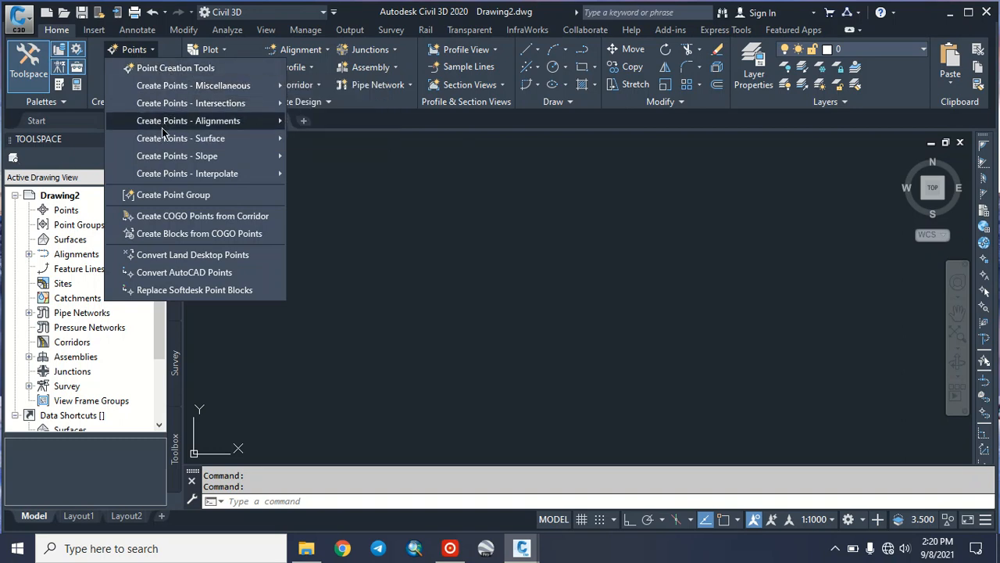
left_click(155, 71)
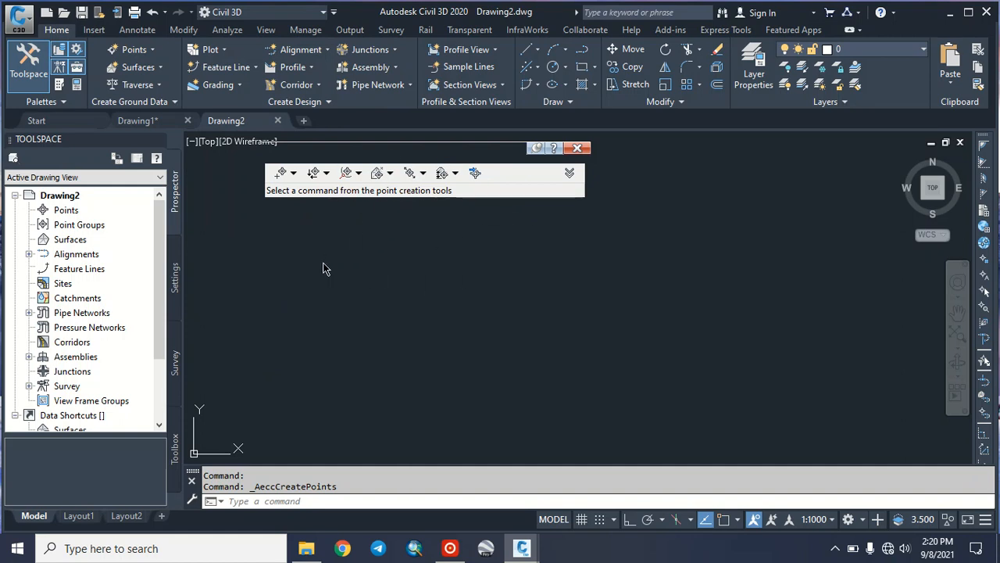
left_click(475, 173)
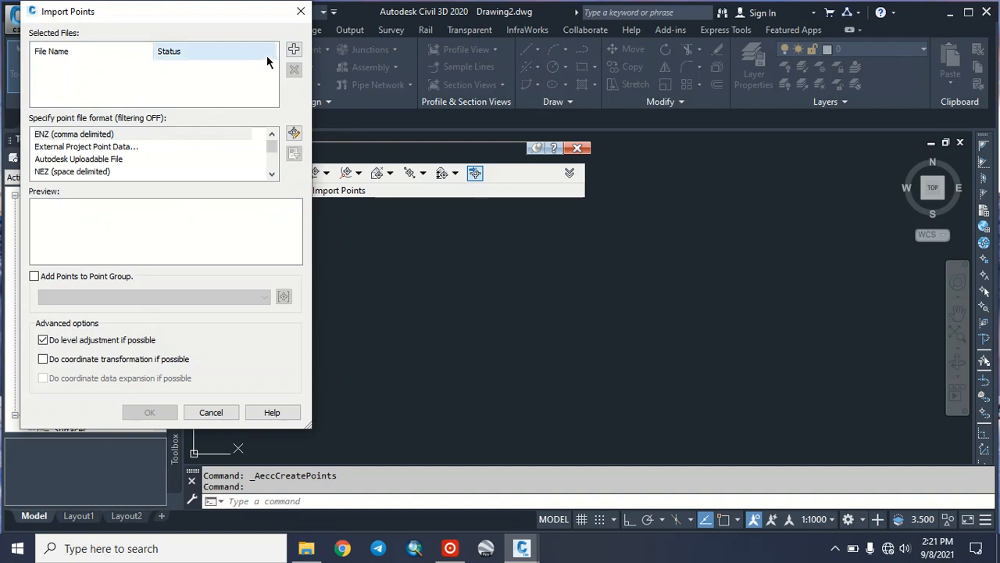
left_click(294, 51)
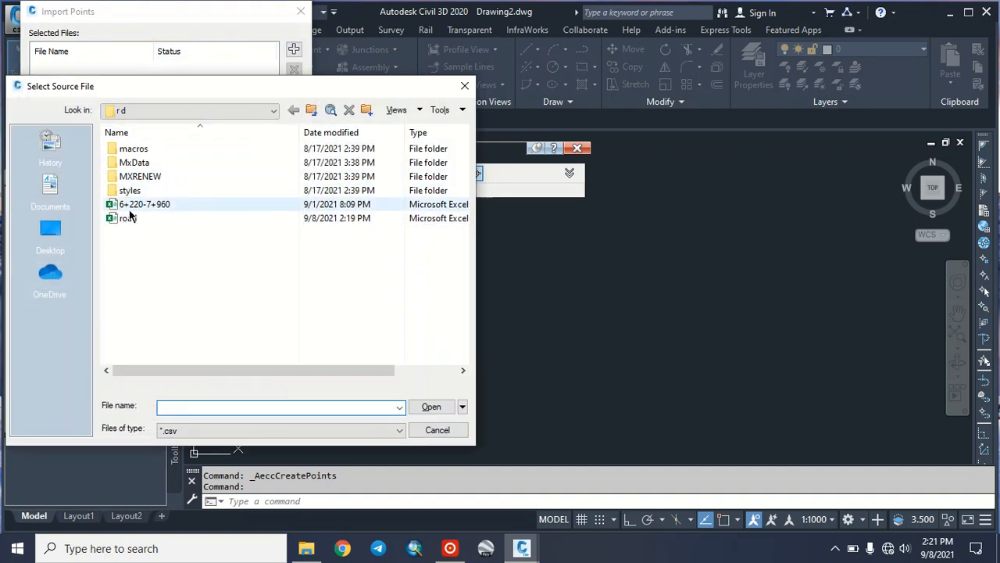
left_click(128, 219)
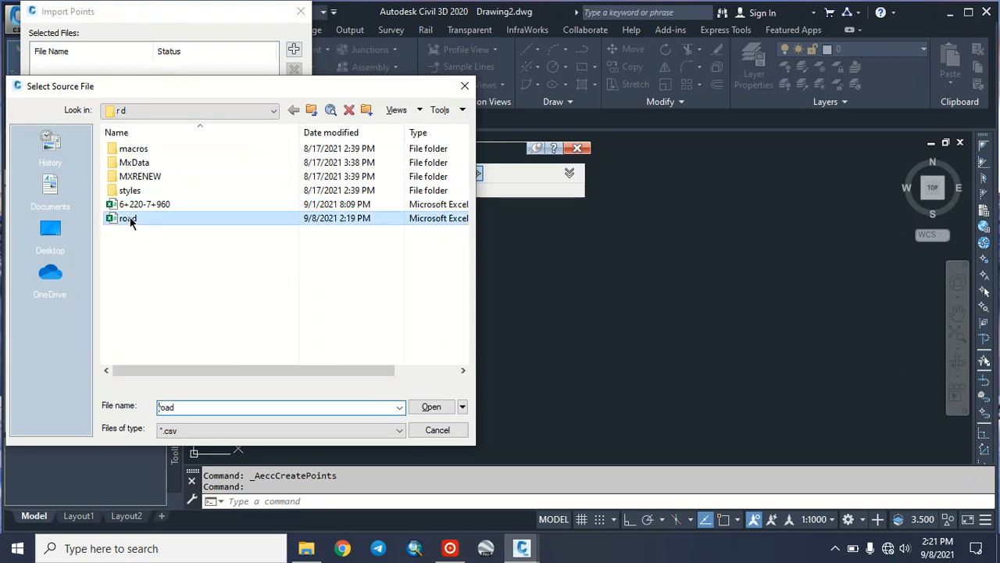
left_click(431, 407)
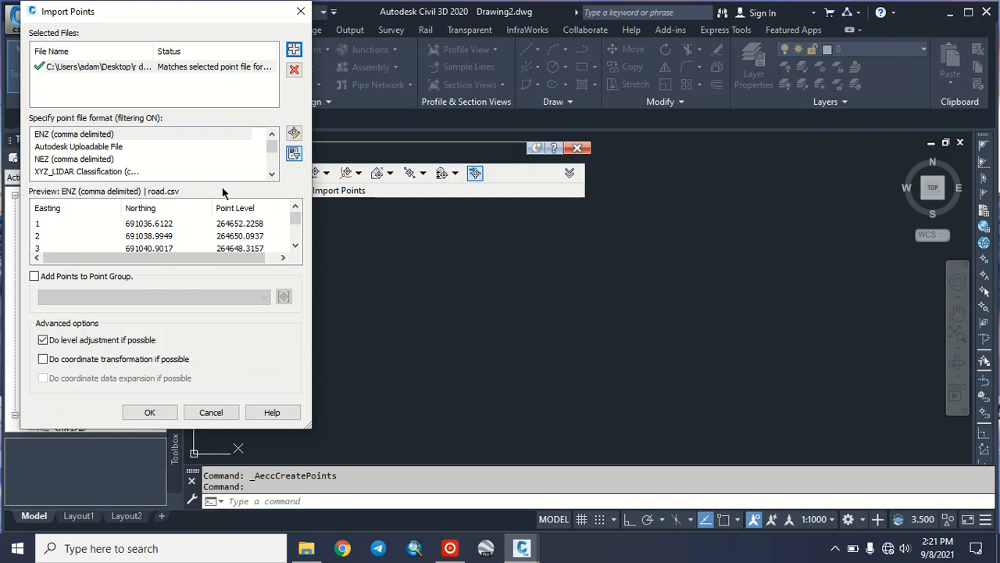
left_click(272, 176)
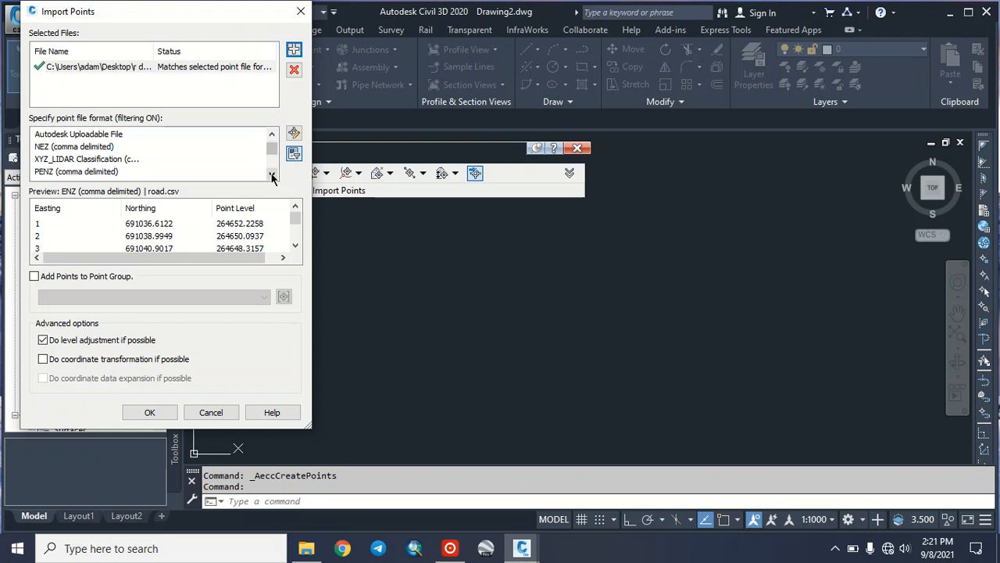
left_click(272, 175)
left_click(272, 175)
left_click(272, 176)
left_click(272, 175)
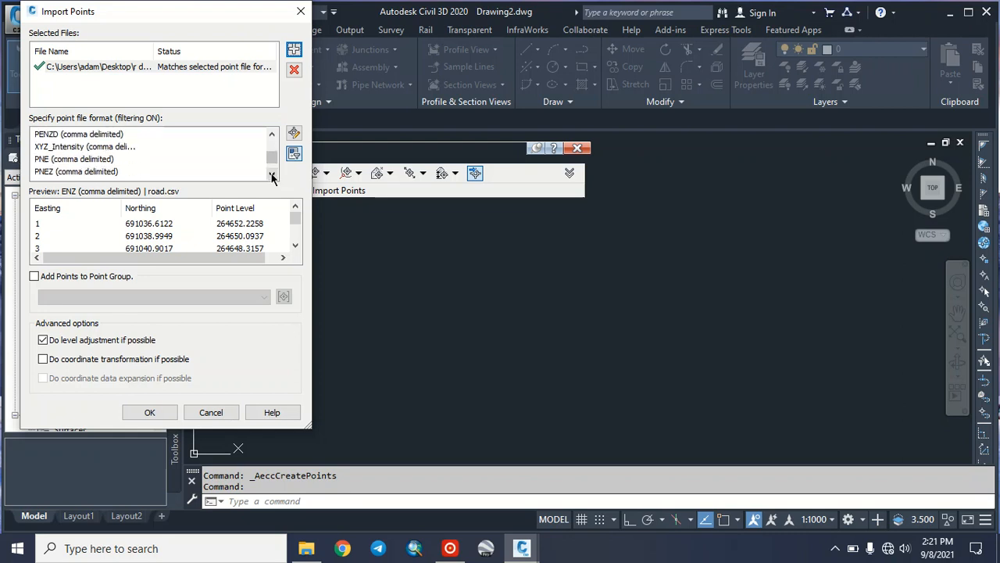
left_click(49, 135)
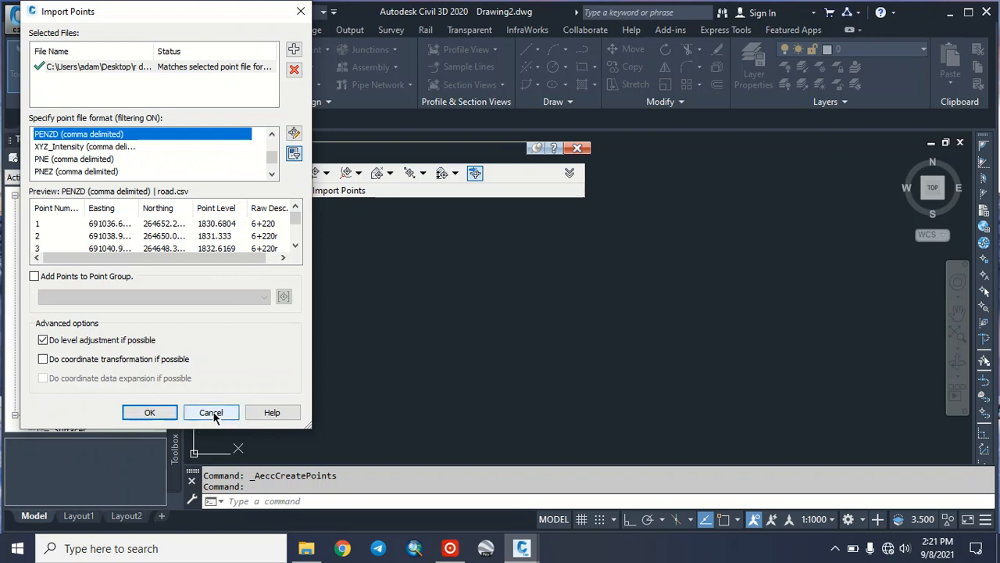
left_click(211, 413)
left_click(577, 148)
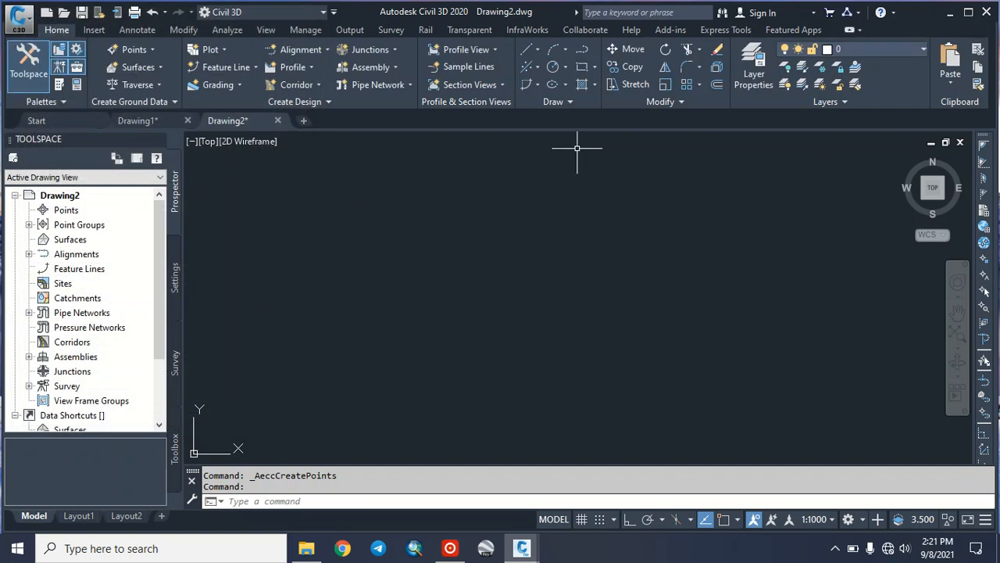
Step: Import the survey points from the road CSV file in the r d folder, using the PNEZD (comma delimited) point file format
left_click(94, 29)
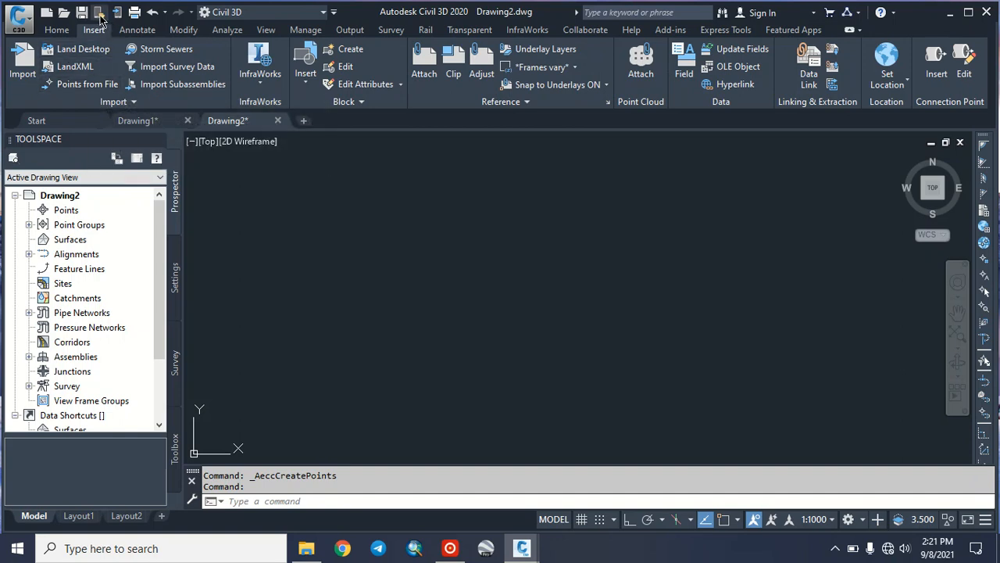
left_click(86, 86)
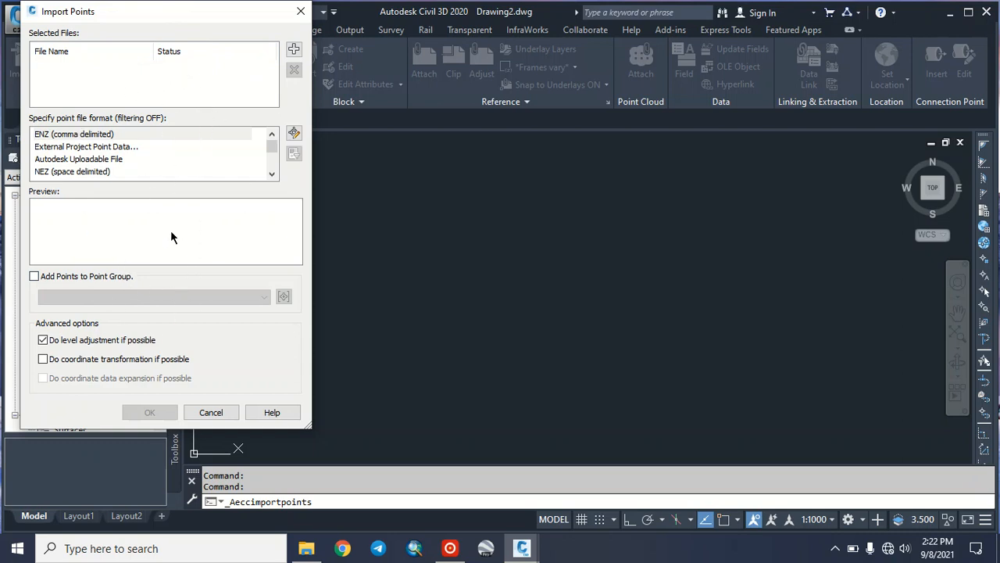
left_click(294, 48)
left_click(128, 218)
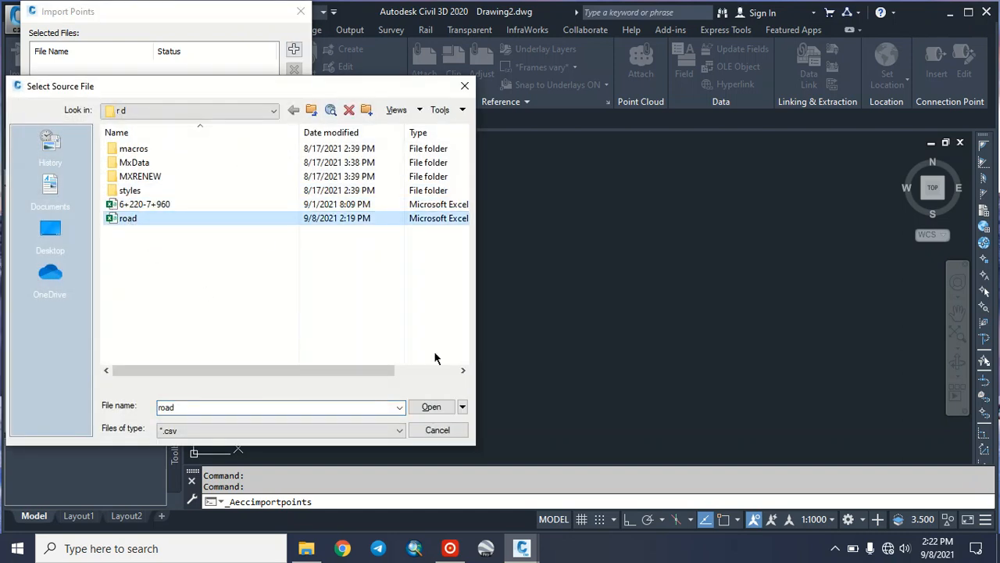
left_click(430, 407)
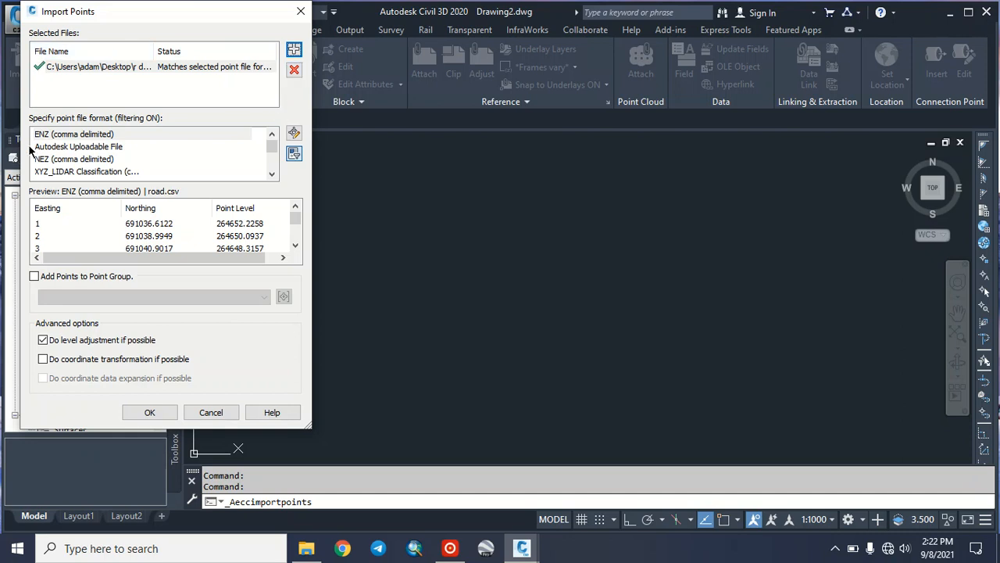
scroll(62, 160, "down", 2)
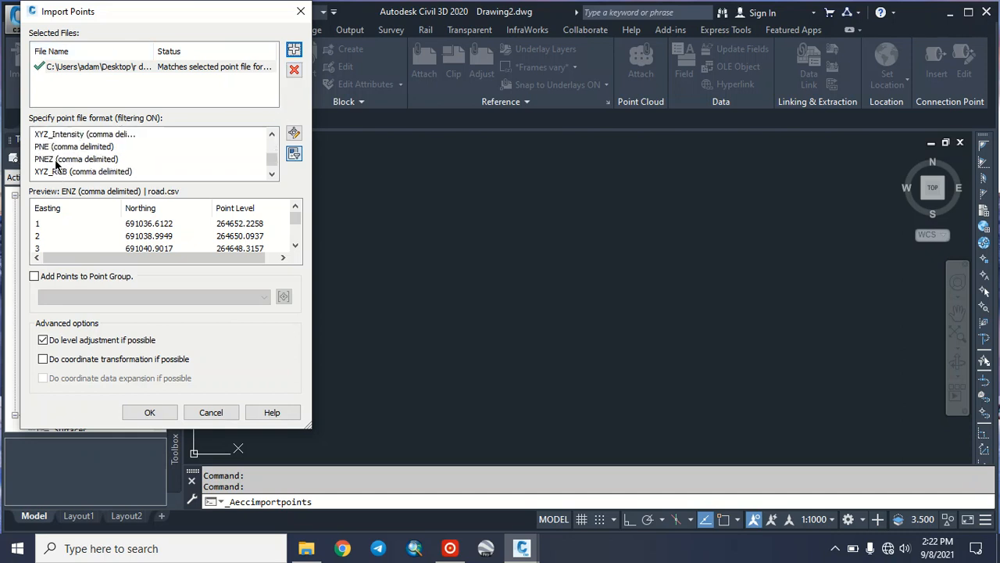
scroll(56, 163, "down", 1)
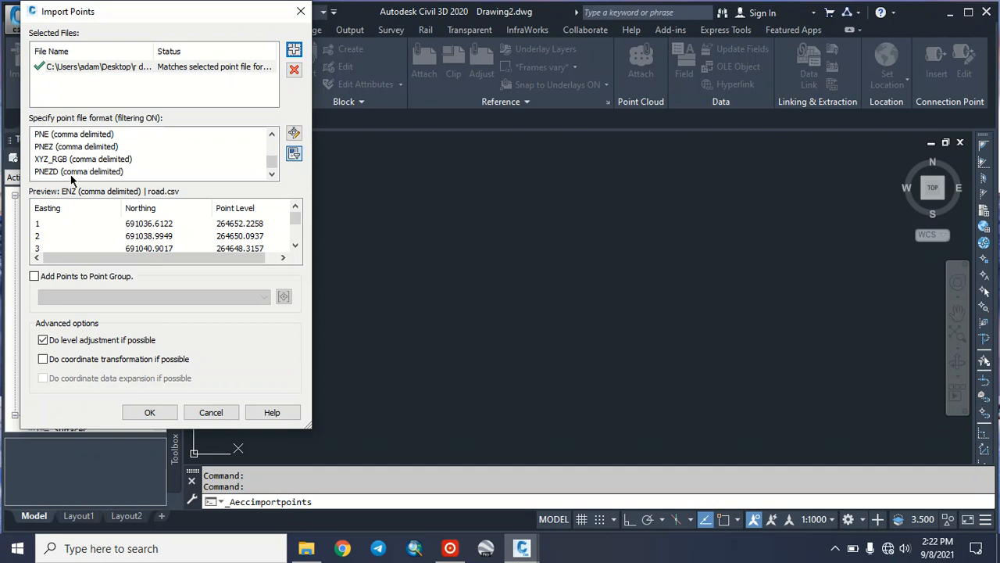
left_click(72, 172)
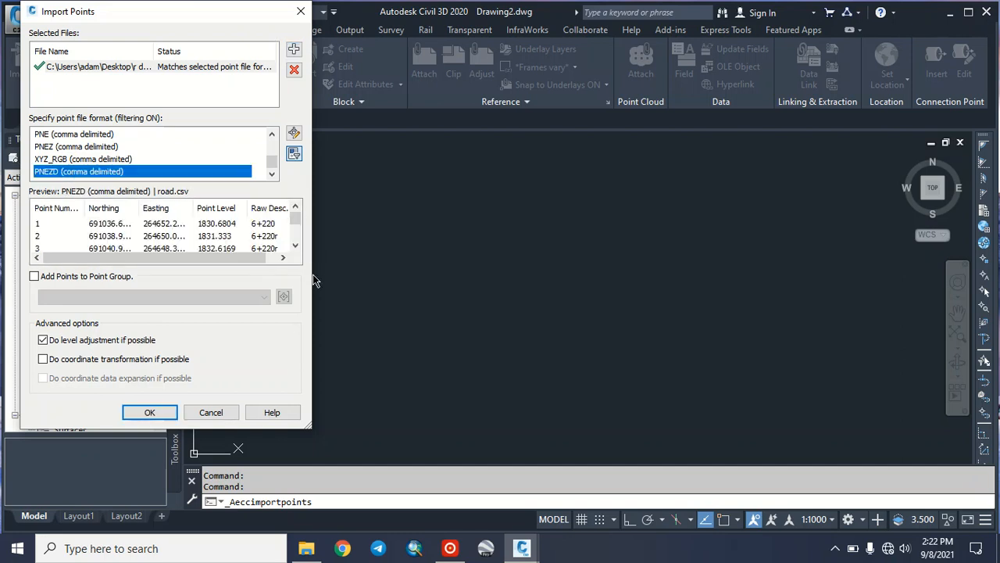
left_click(165, 412)
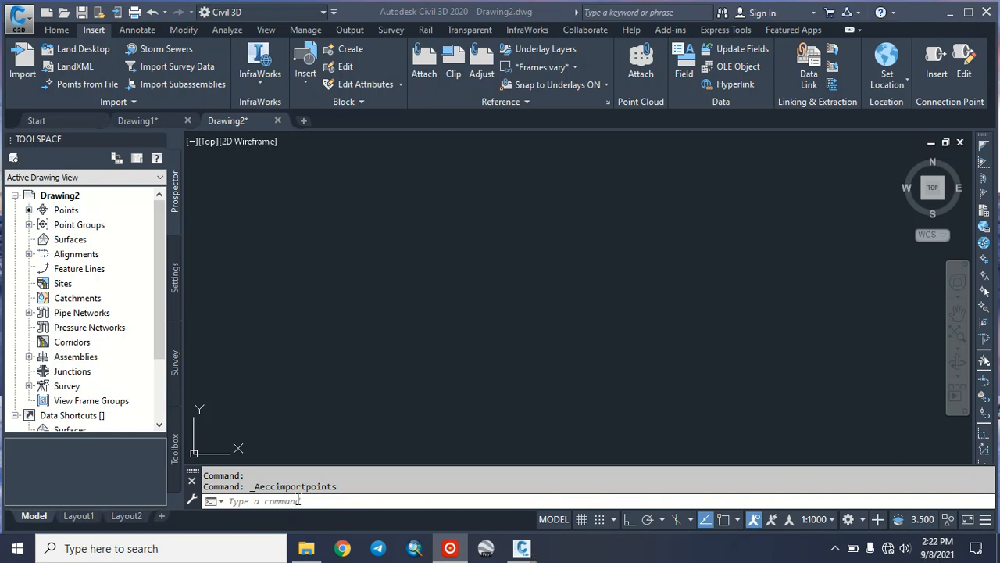
Step: Zoom the drawing to its extents to bring the imported points into view
left_click(292, 501)
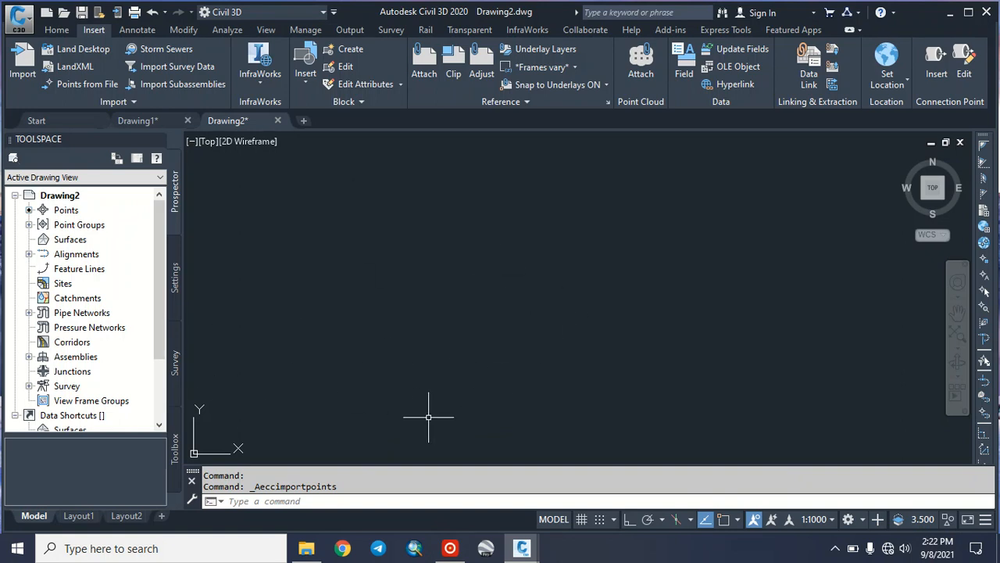
type("zz")
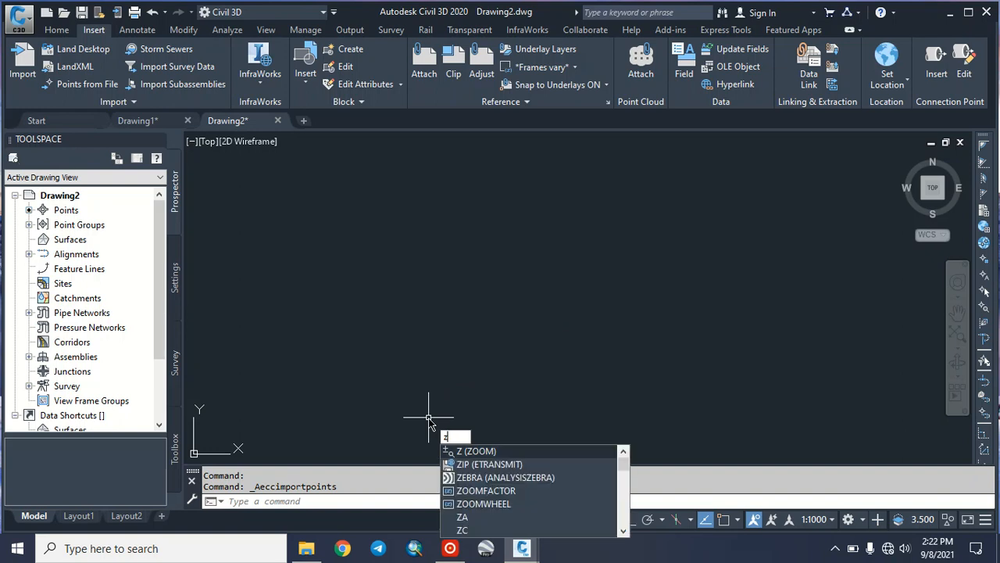
key("Return")
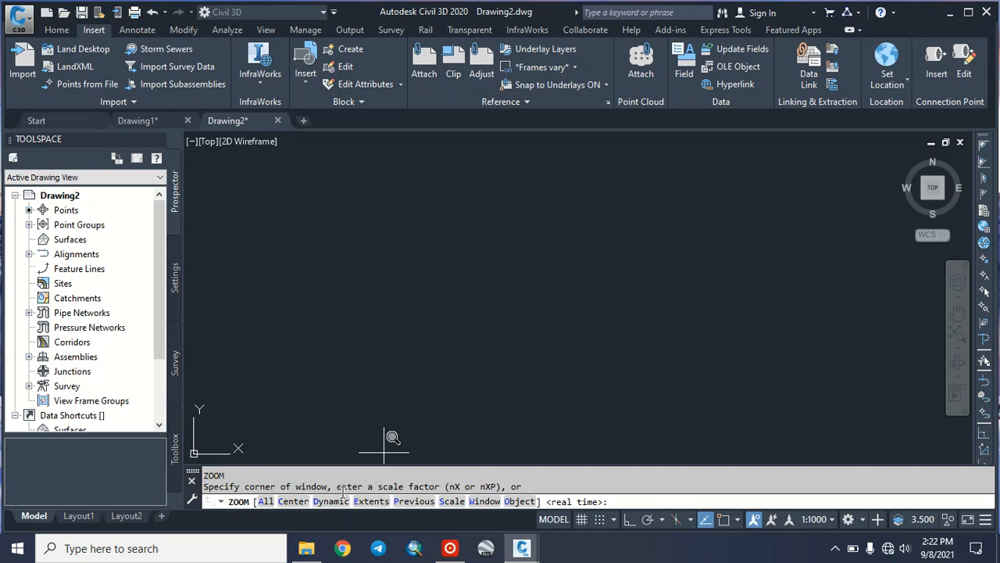
left_click(370, 501)
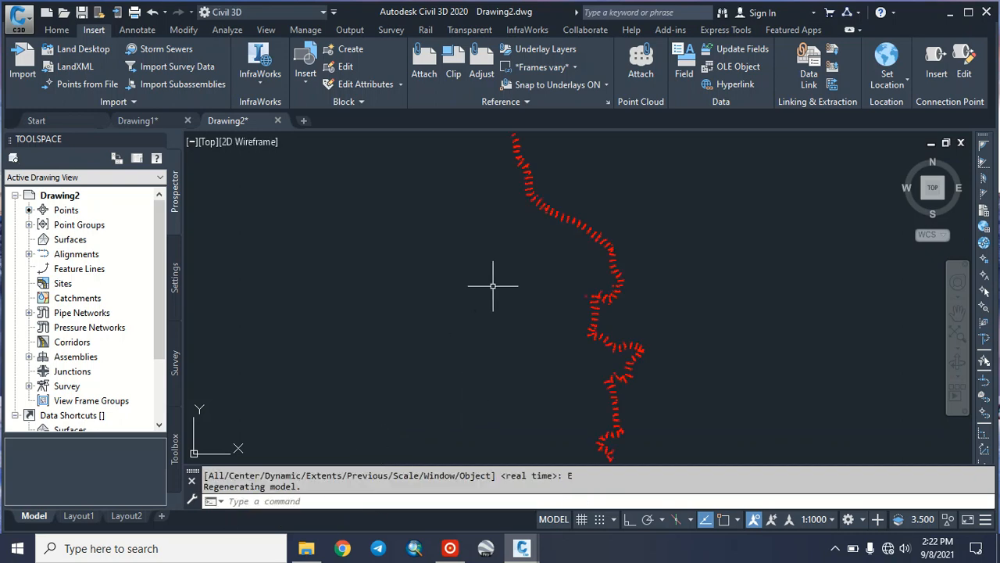
Step: Examine the imported road points along the whole route and the individual point markers up close
scroll(518, 328, "up", 4)
scroll(527, 339, "down", 4)
scroll(547, 364, "up", 3)
scroll(549, 368, "down", 1)
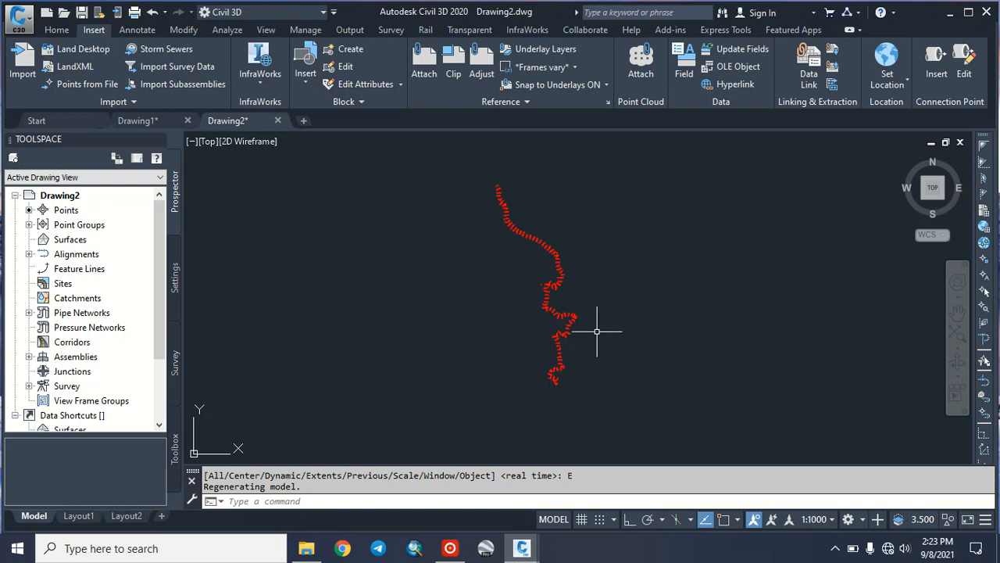
scroll(563, 292, "down", 5)
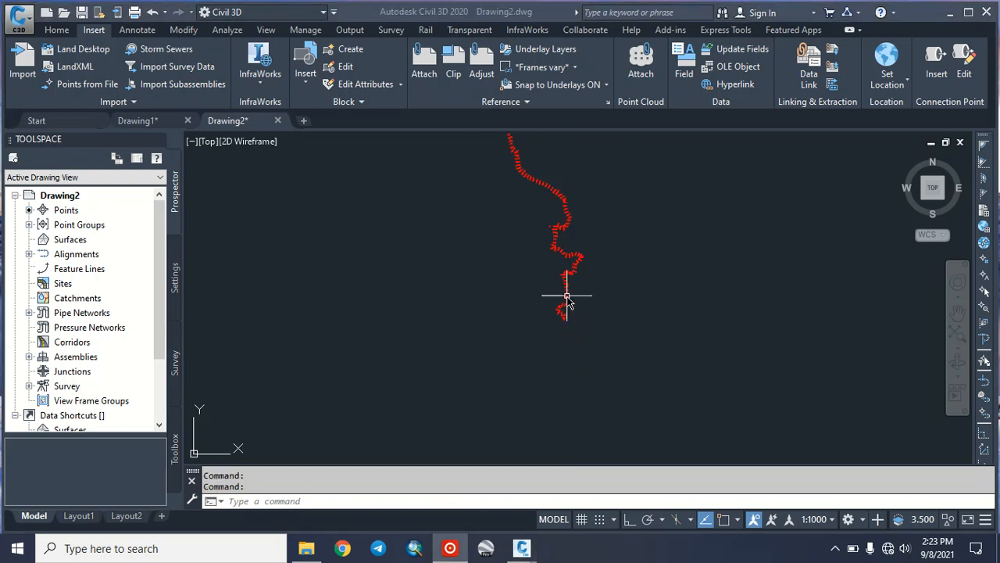
scroll(567, 301, "up", 5)
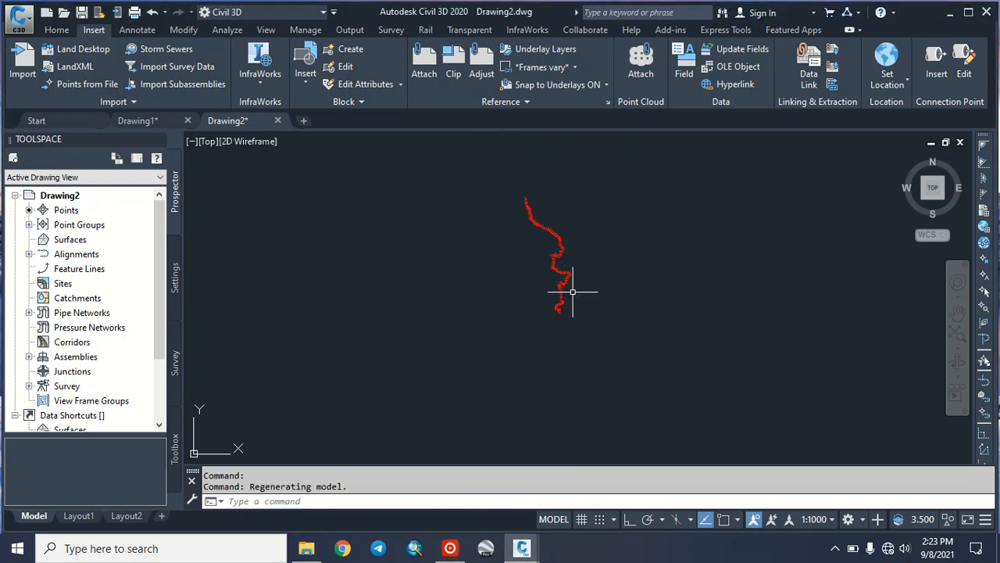
scroll(547, 258, "up", 3)
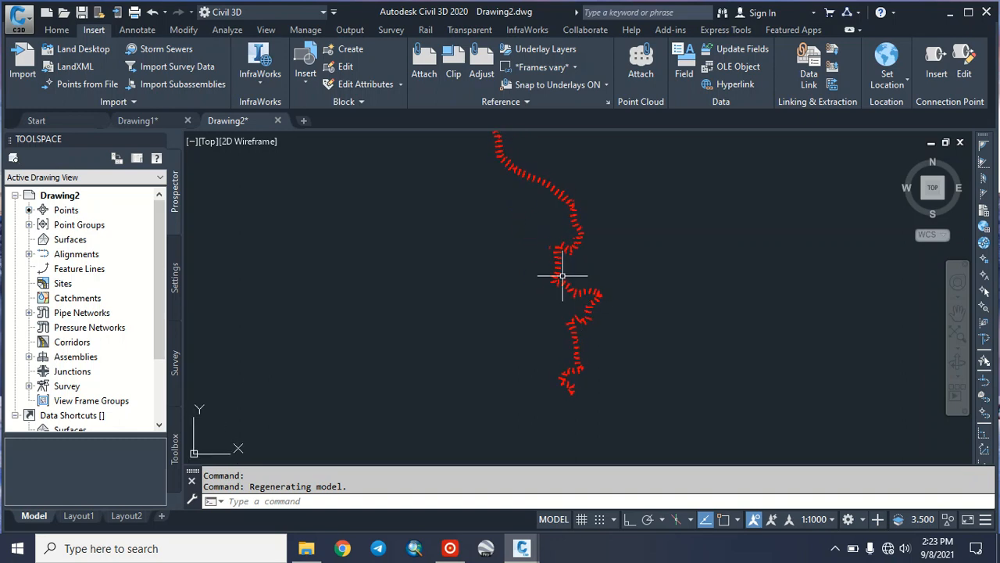
scroll(576, 279, "down", 1)
scroll(575, 227, "down", 2)
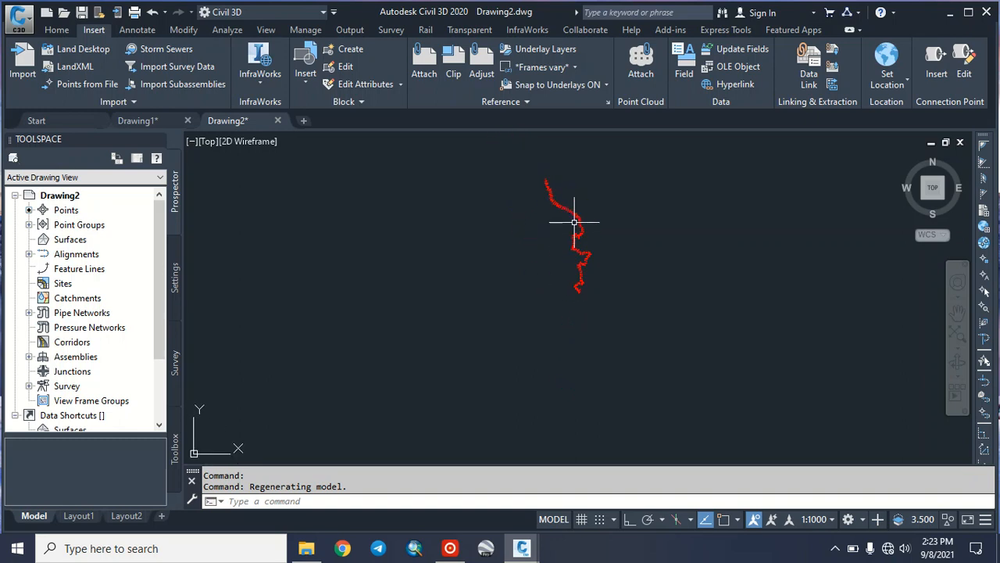
middle_click_drag(574, 223, 536, 302)
scroll(554, 313, "up", 4)
scroll(562, 313, "up", 5)
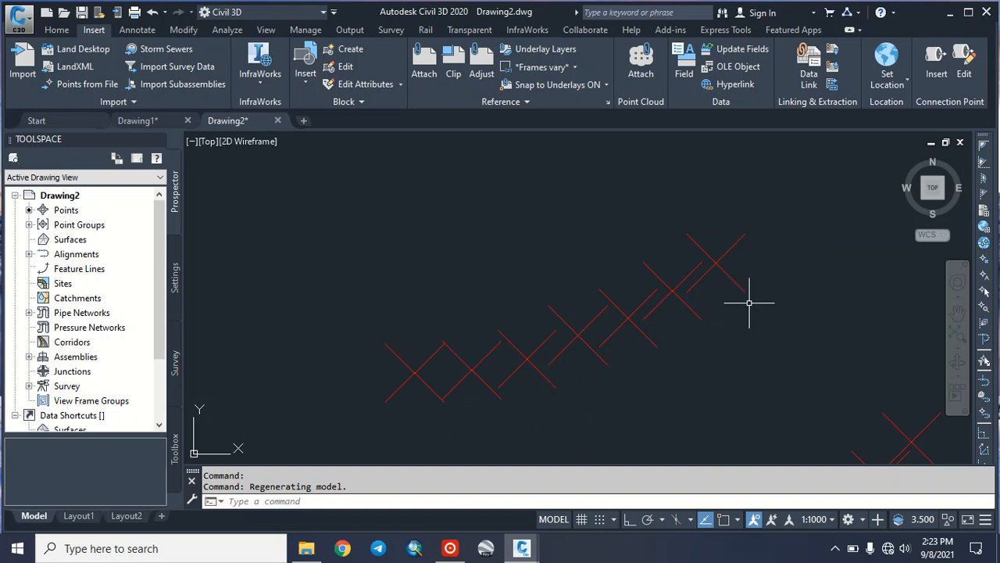
Step: Open the point group properties for an imported road point and keep Basic as the default point style
scroll(552, 323, "down", 3)
scroll(556, 339, "down", 5)
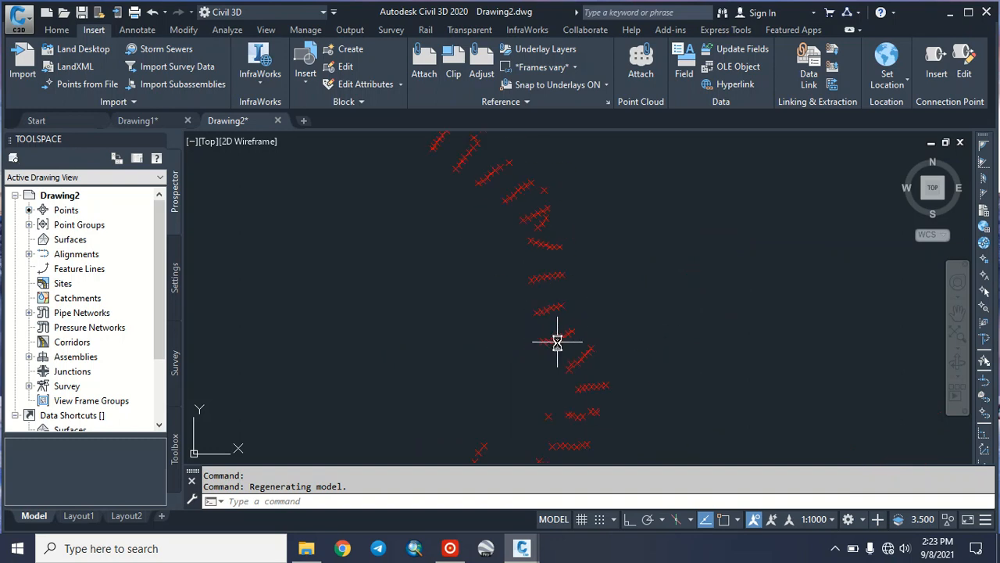
scroll(556, 339, "up", 6)
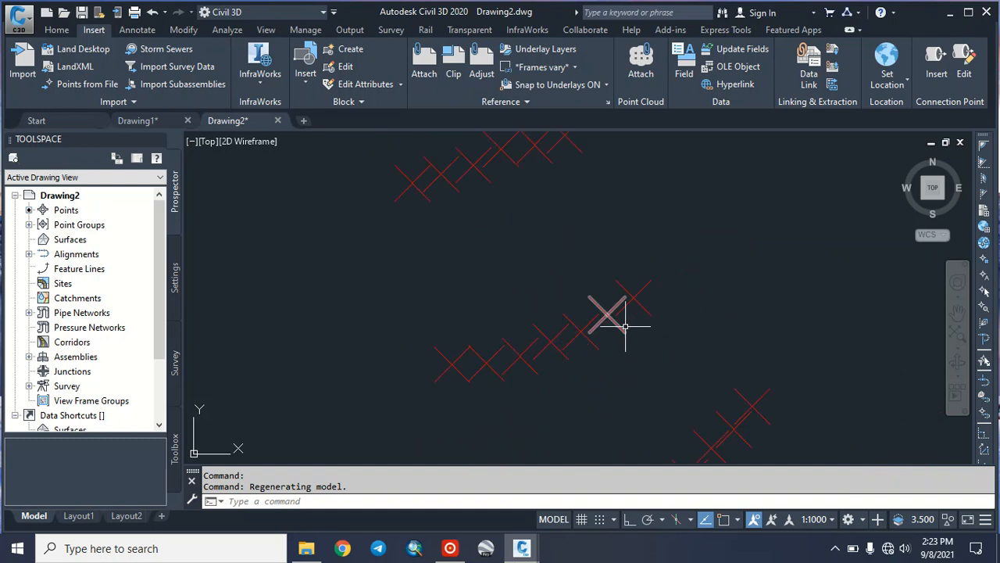
left_click(634, 297)
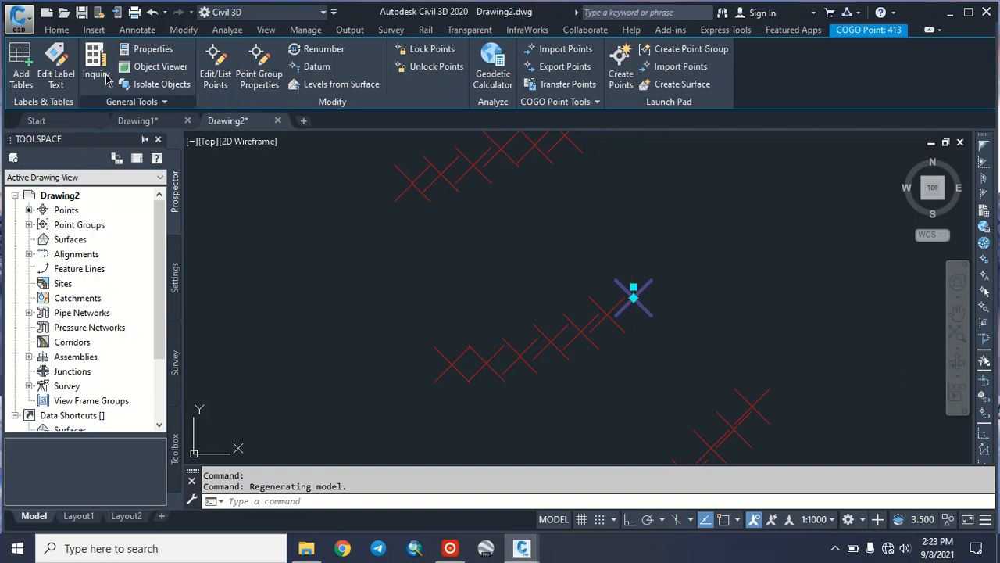
left_click(260, 81)
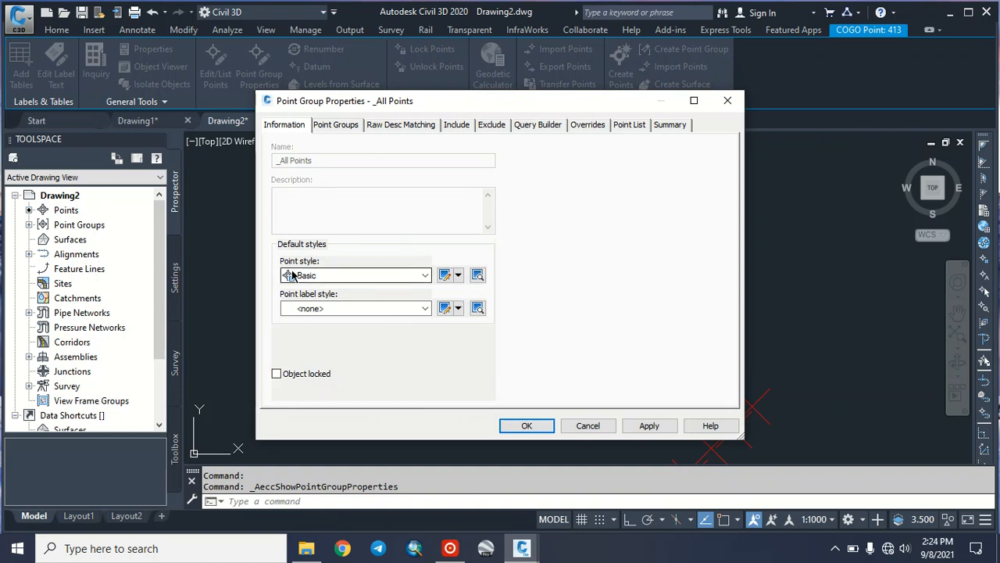
left_click(353, 278)
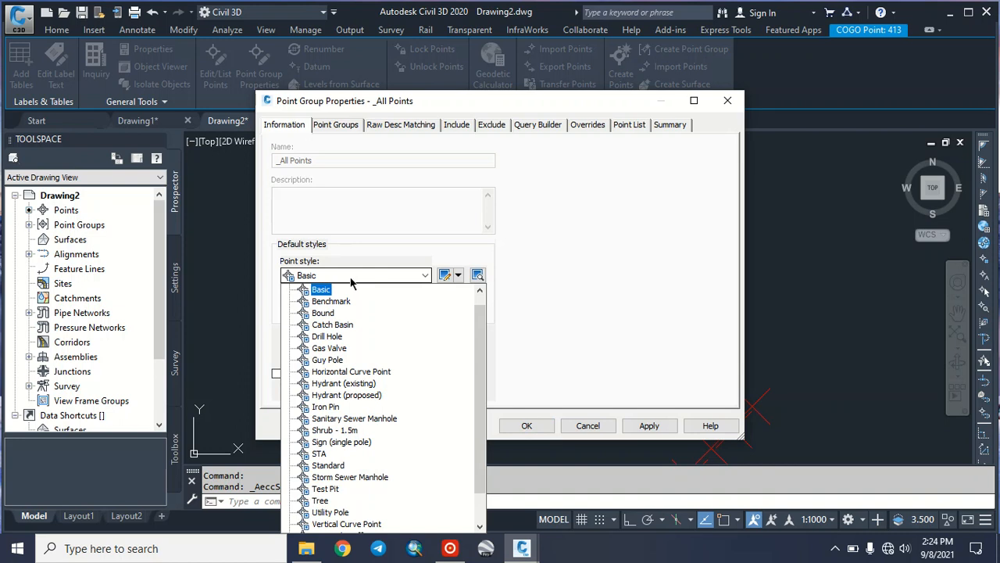
left_click(327, 291)
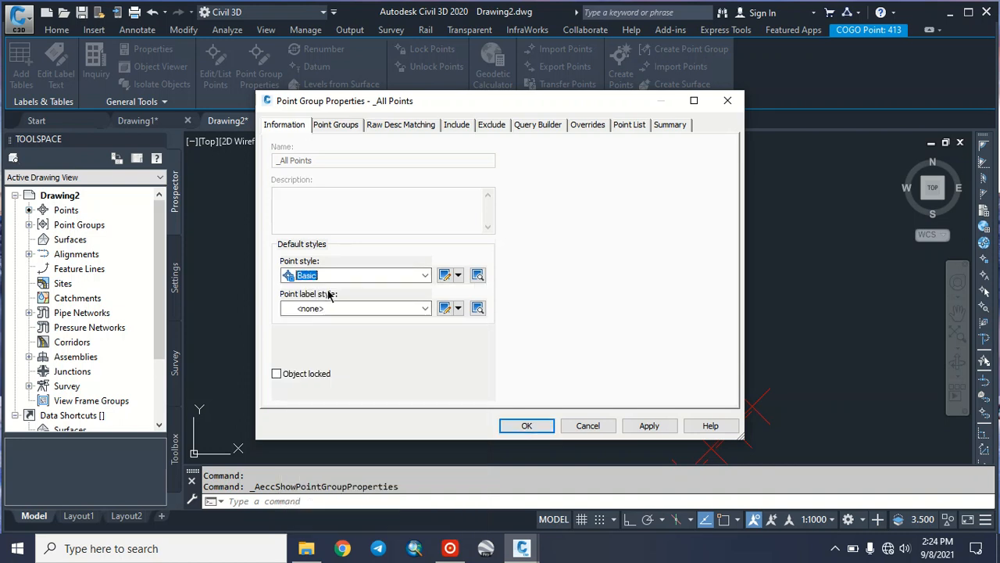
Step: Edit the Basic point style so its marker colour in plan view is blue
left_click(450, 278)
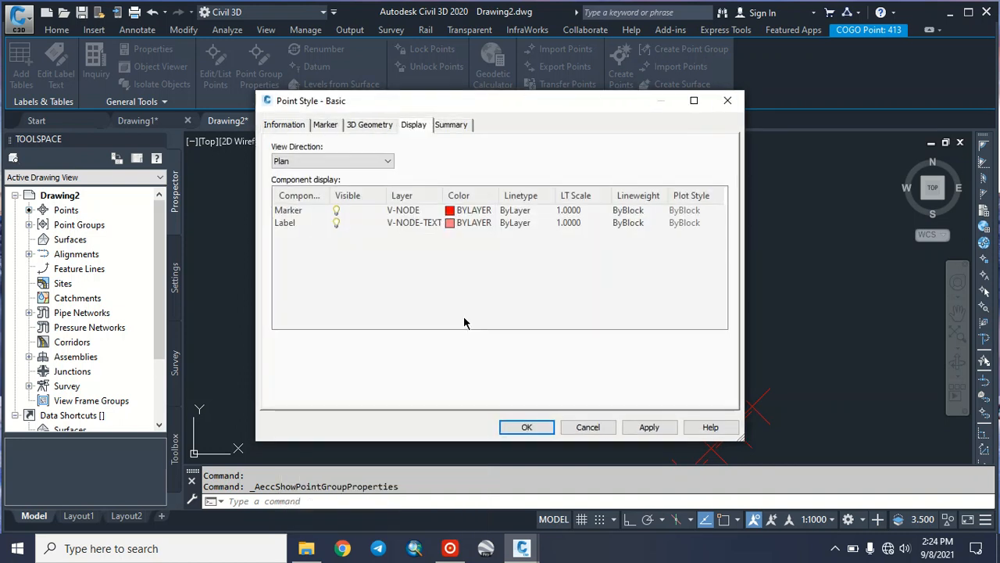
left_click(448, 211)
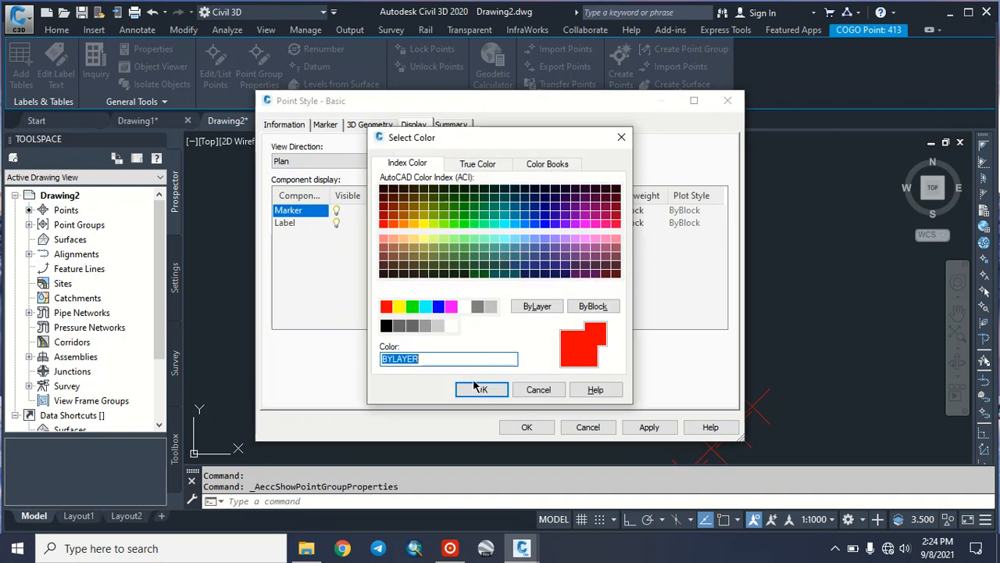
left_click(439, 306)
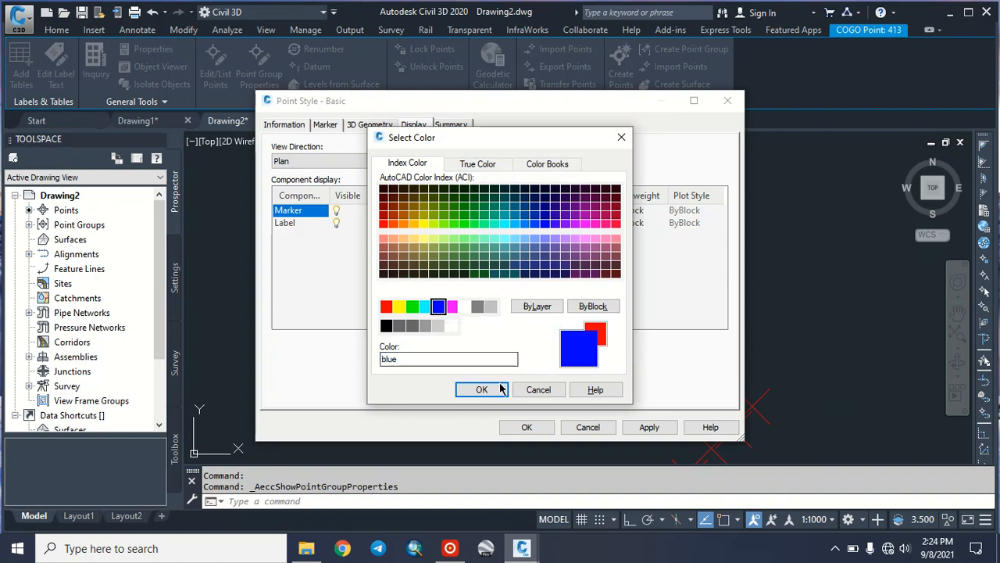
left_click(481, 390)
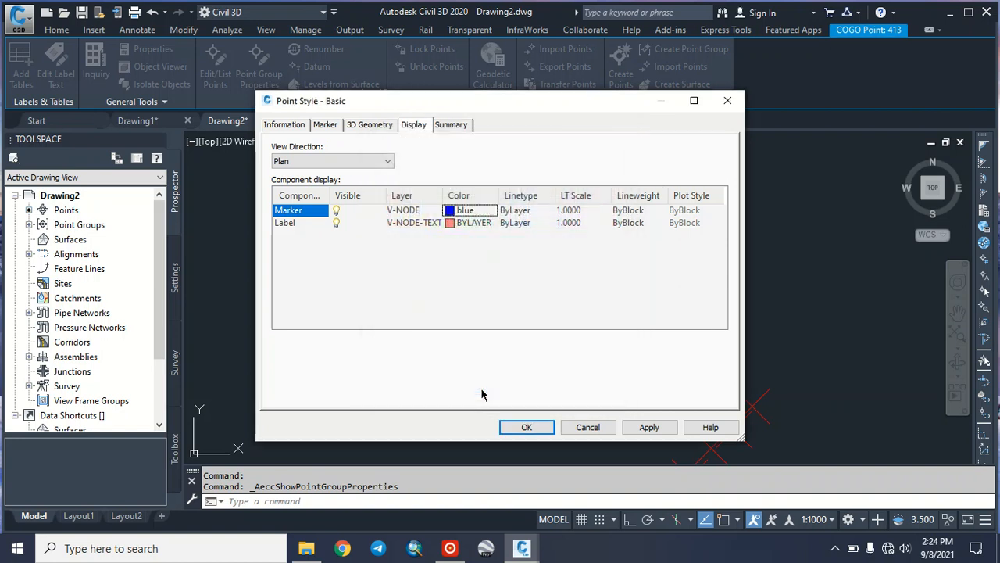
Step: Change the Basic point style's custom marker to a plus sign, set its size to 1 mm, and save the style
left_click(367, 125)
left_click(328, 125)
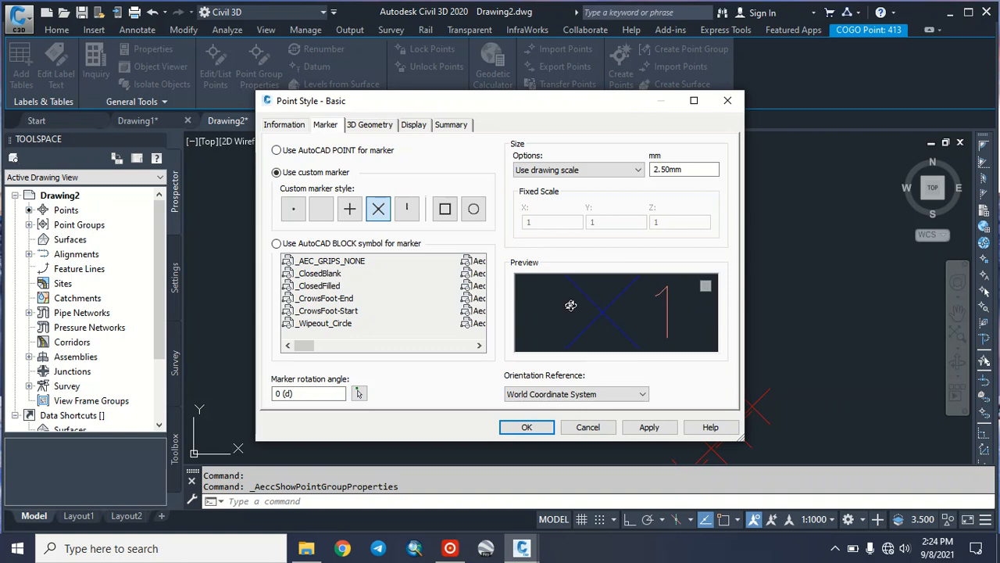
mouse_move(647, 305)
left_mouse_down()
mouse_move(616, 325)
mouse_move(571, 300)
mouse_move(638, 305)
mouse_move(594, 328)
left_mouse_up()
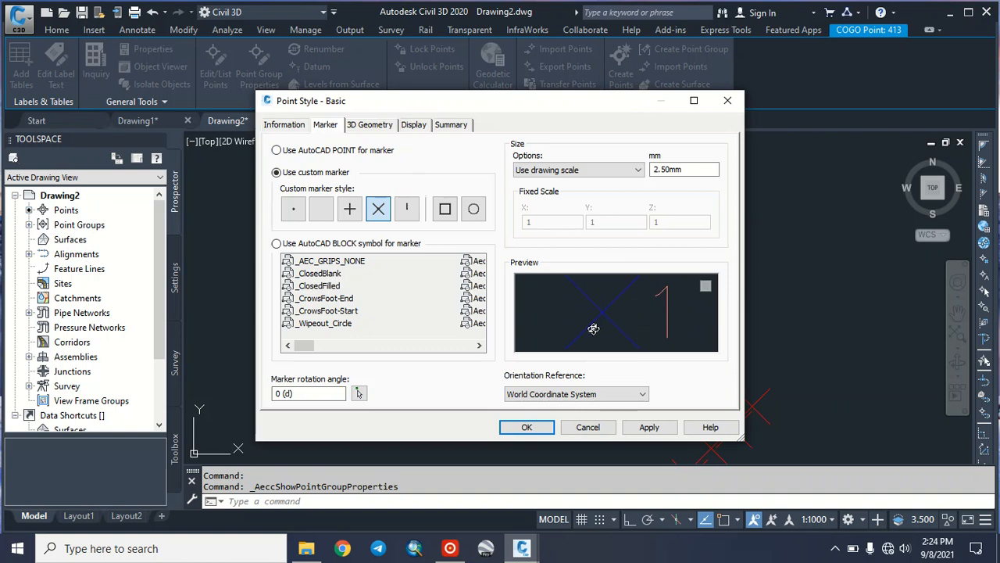
left_click(349, 209)
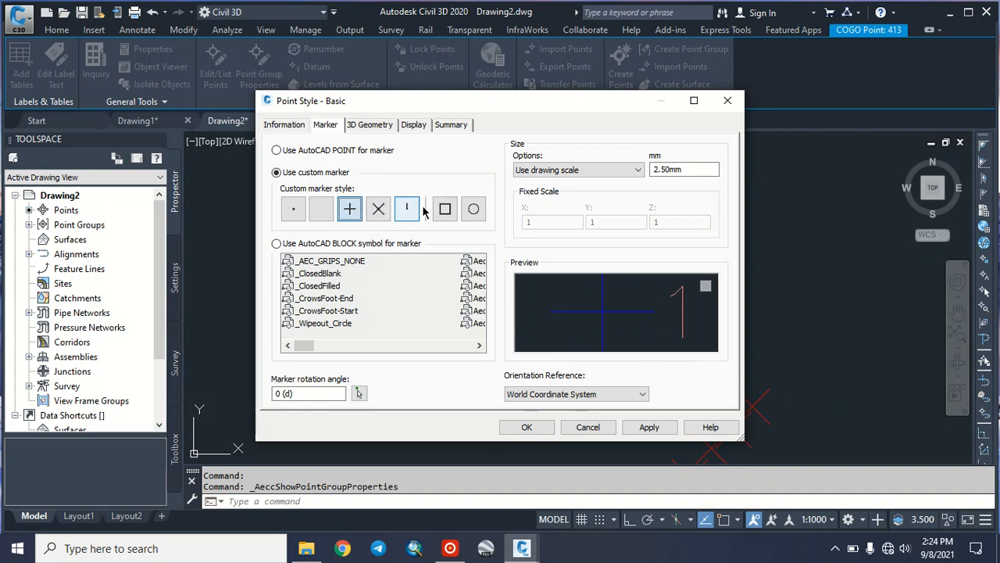
left_click_drag(680, 169, 663, 170)
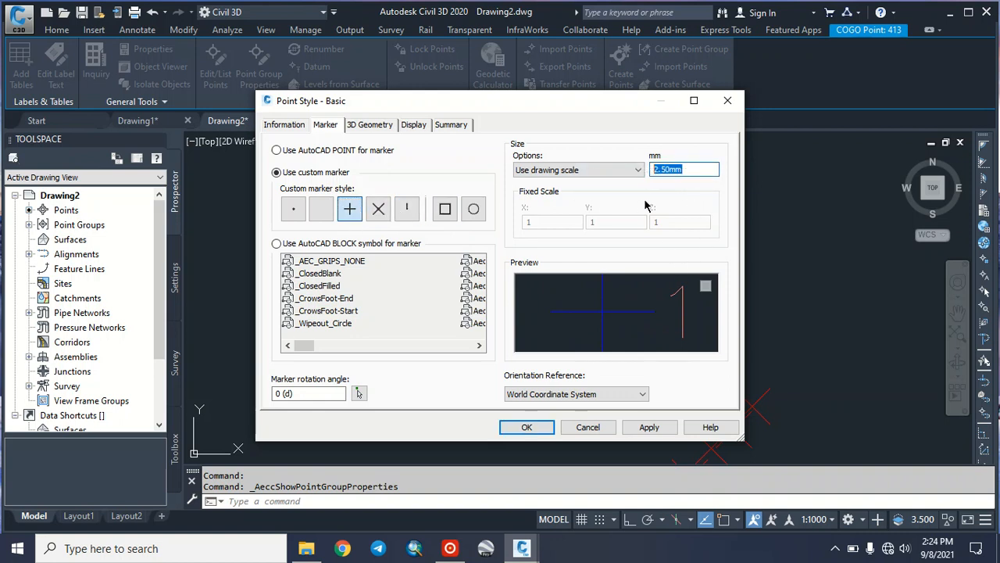
type("1")
left_click(647, 429)
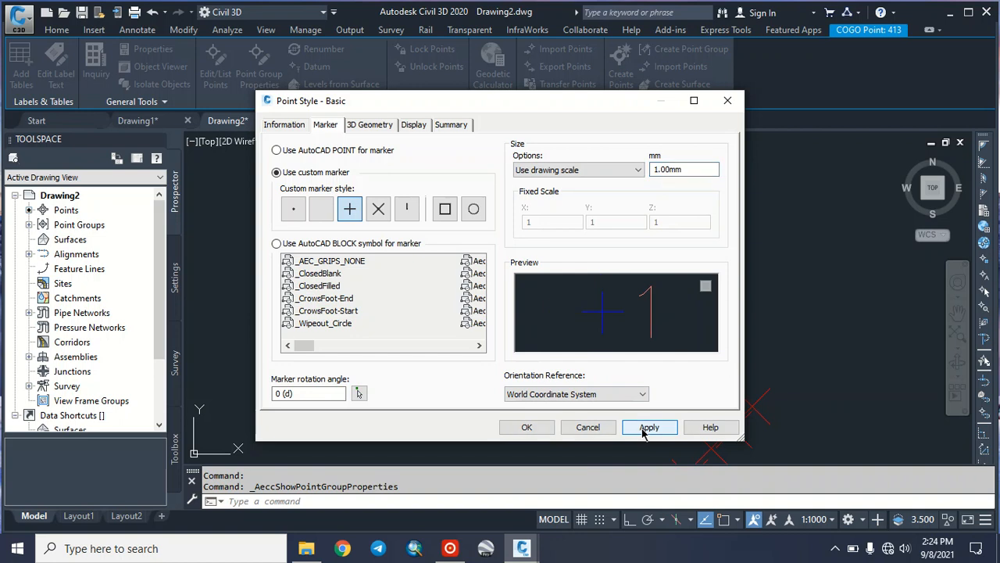
left_click(527, 428)
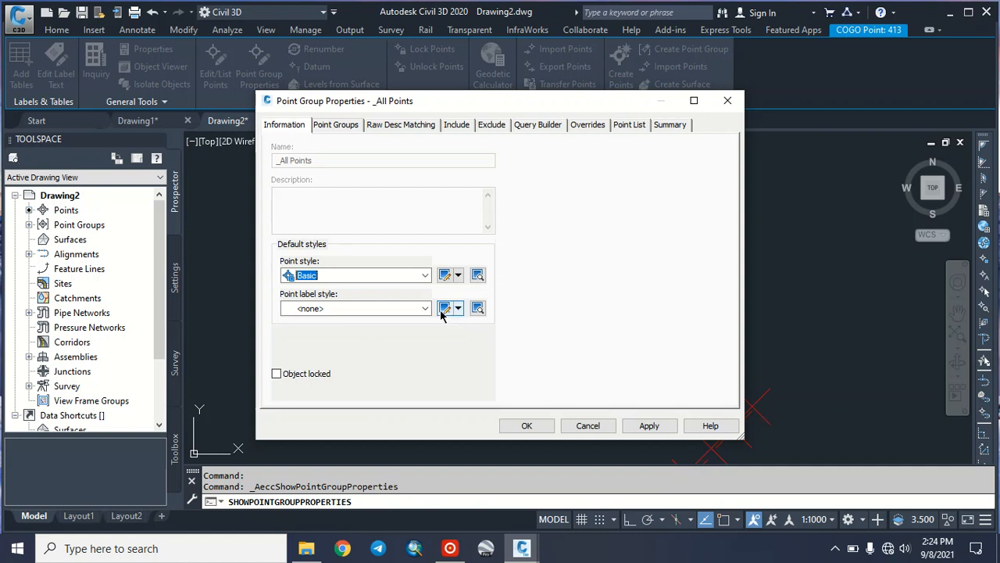
Step: Set the group's point label style to Elevation Only and its Point Level text height to 1 mm
left_click(393, 309)
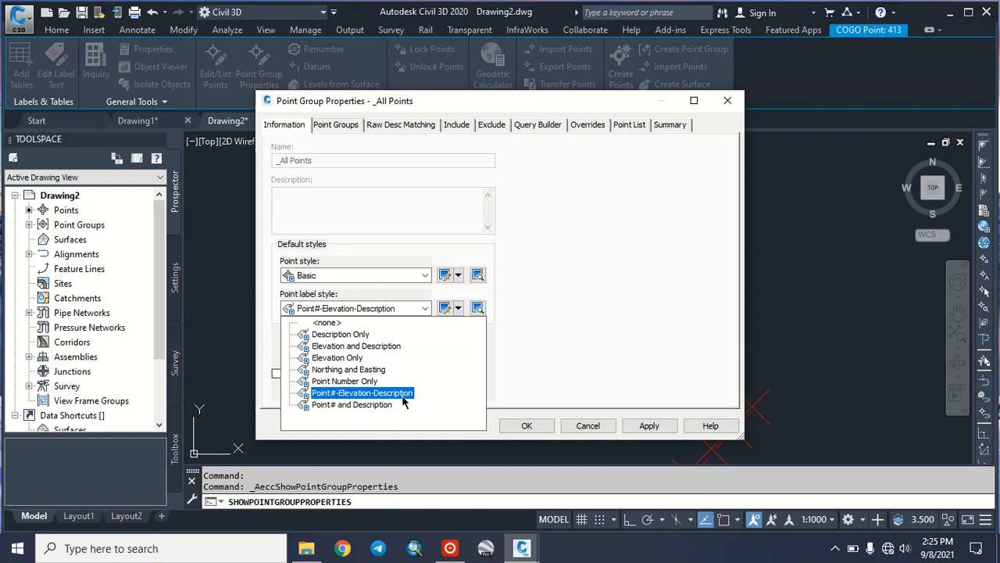
left_click(349, 363)
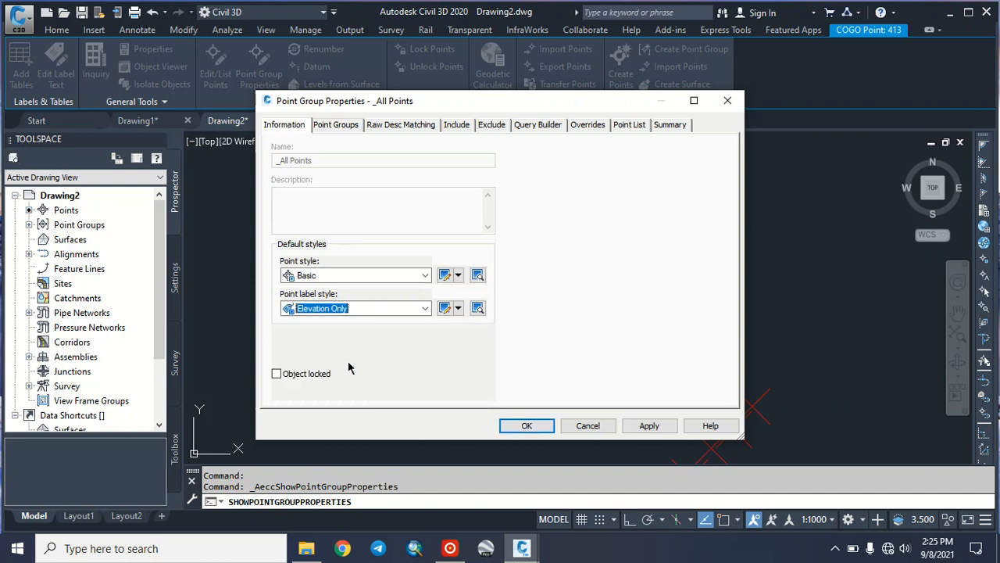
left_click(445, 308)
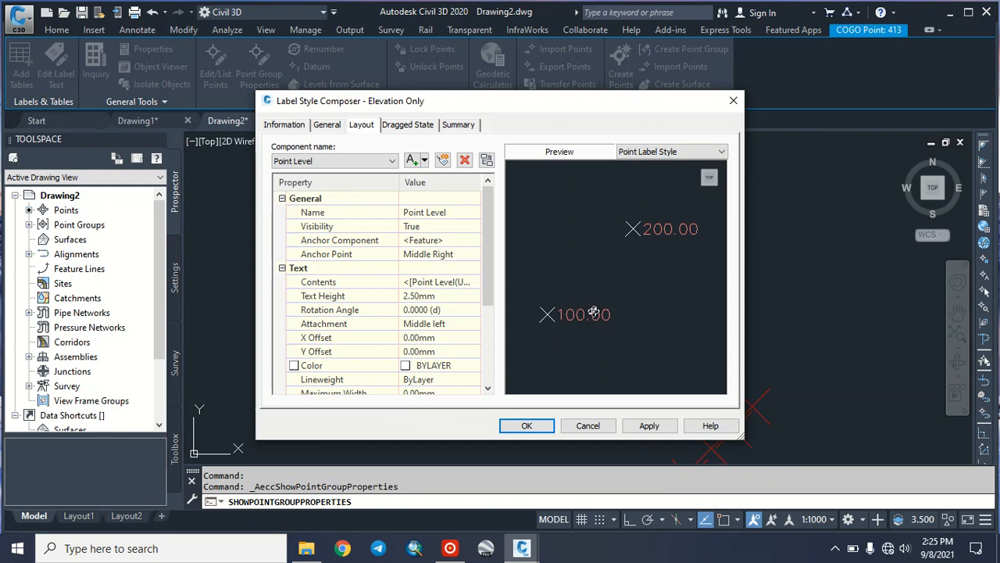
scroll(315, 288, "down", 3)
scroll(316, 289, "up", 3)
left_click(422, 297)
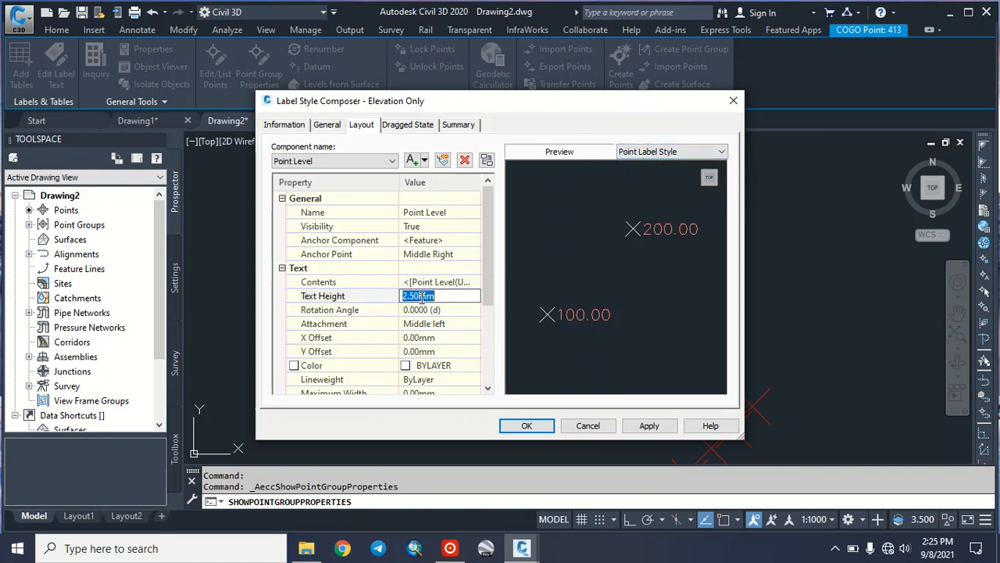
type("1")
Step: Set the Point Level text colour of the Elevation Only label style to magenta and save the label style
left_click(406, 367)
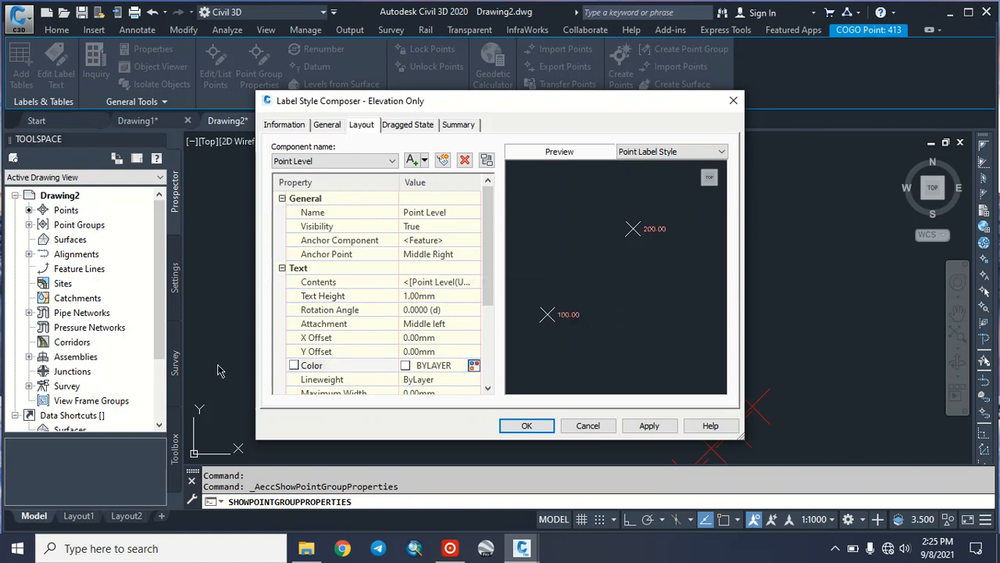
left_click(474, 365)
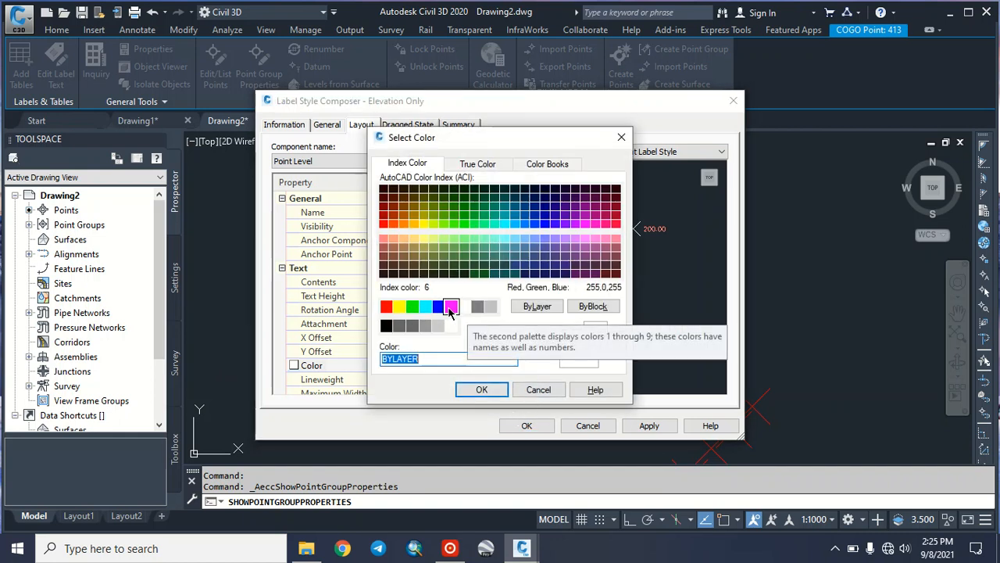
left_click(451, 307)
left_click(482, 390)
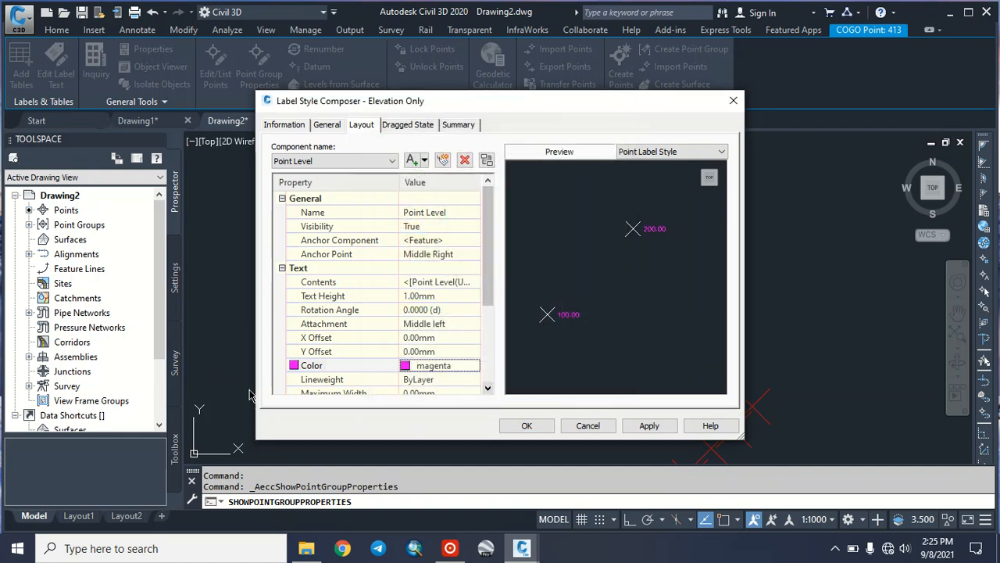
left_click(653, 427)
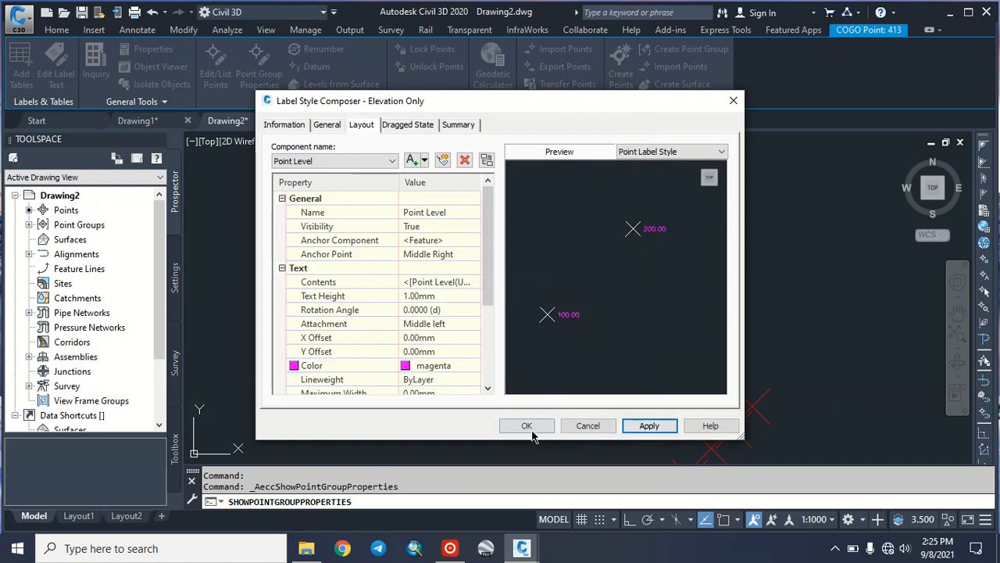
left_click(531, 428)
Step: Check the _All Points group's exclude and include criteria, and apply the updated point and label styles to the drawing
left_click(649, 430)
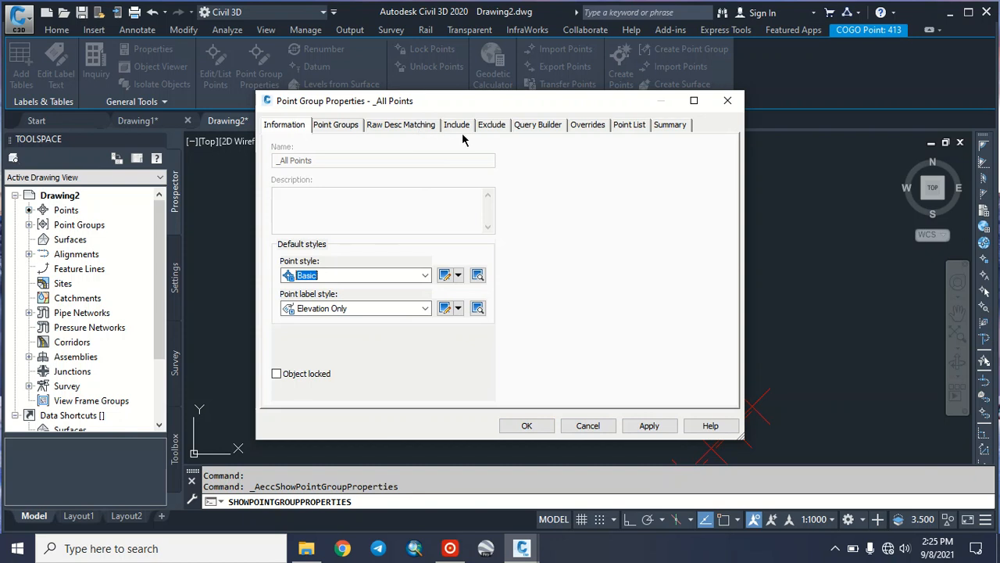
left_click(492, 126)
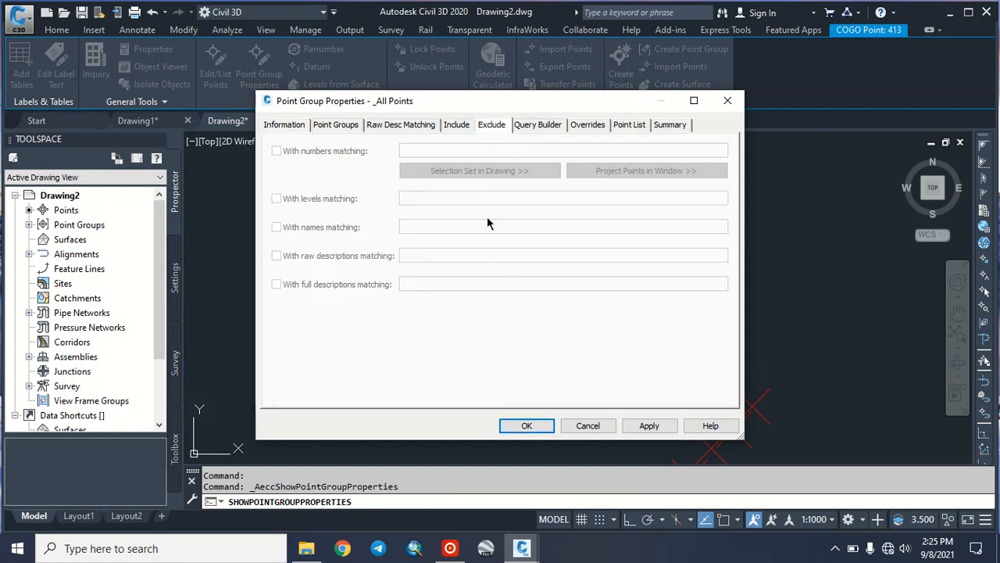
left_click(460, 127)
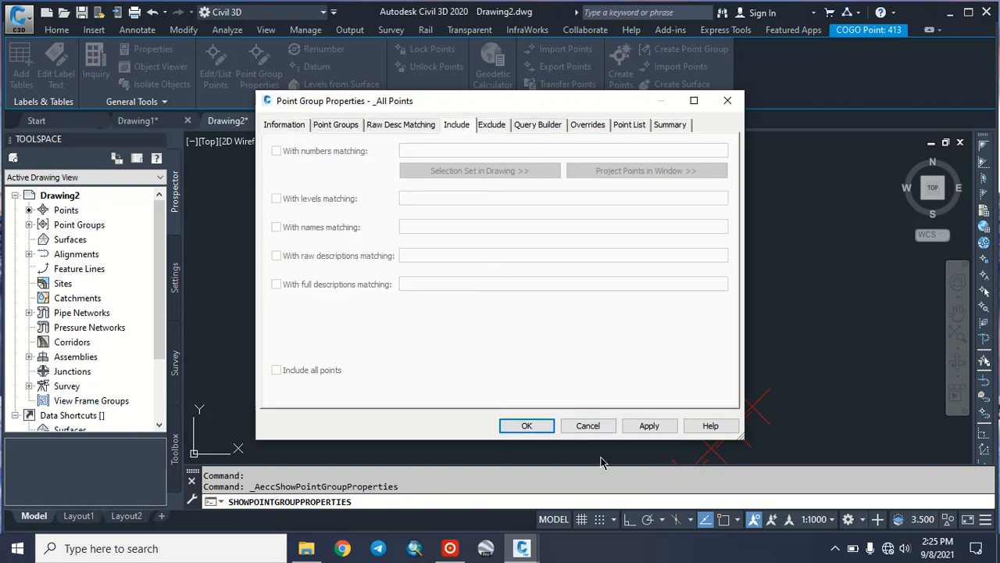
left_click(649, 426)
left_click(527, 425)
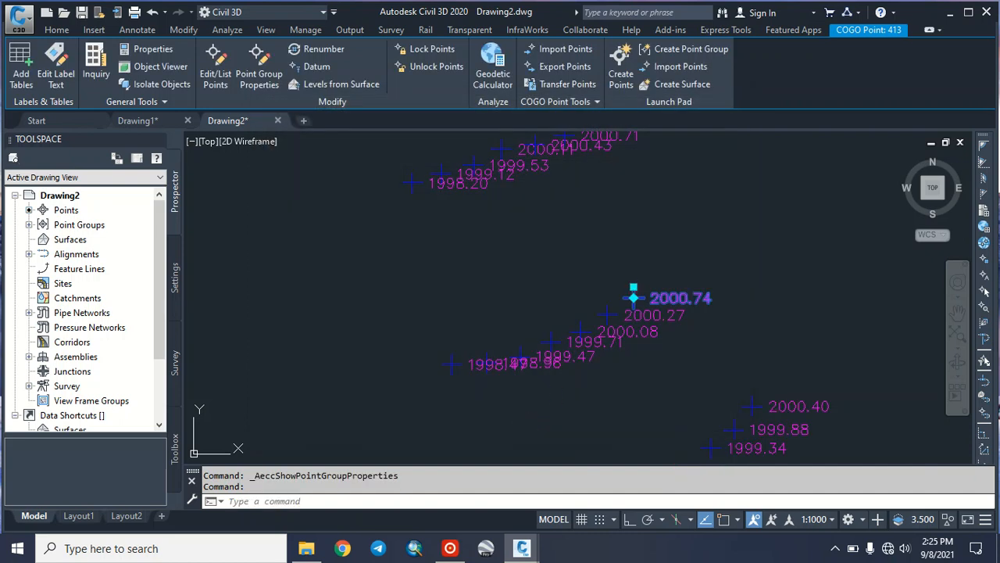
Step: Examine the restyled markers and elevation labels up close and along the whole road route
scroll(532, 313, "down", 6)
scroll(539, 358, "down", 4)
scroll(535, 350, "up", 3)
scroll(546, 372, "up", 5)
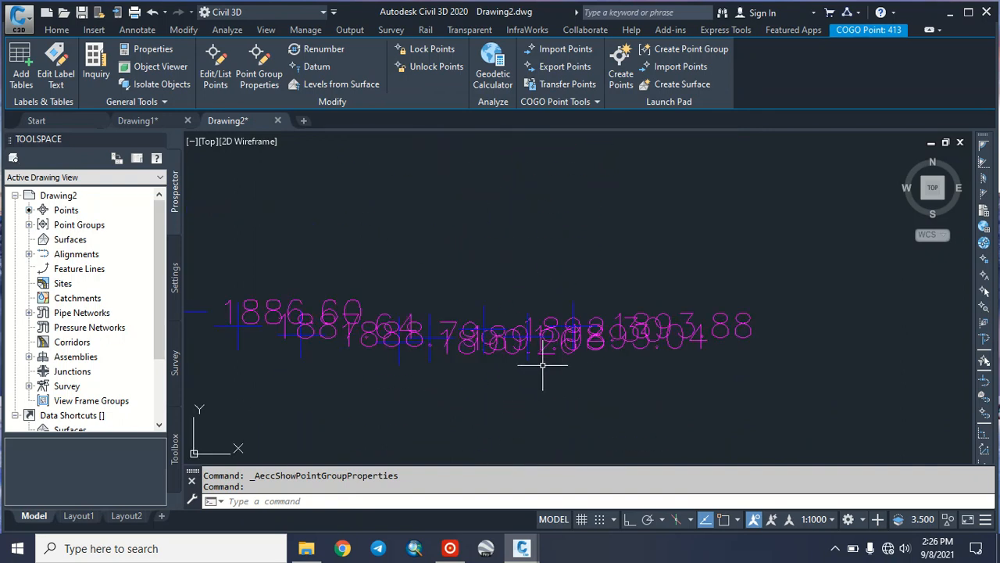
scroll(543, 365, "up", 2)
scroll(544, 365, "down", 2)
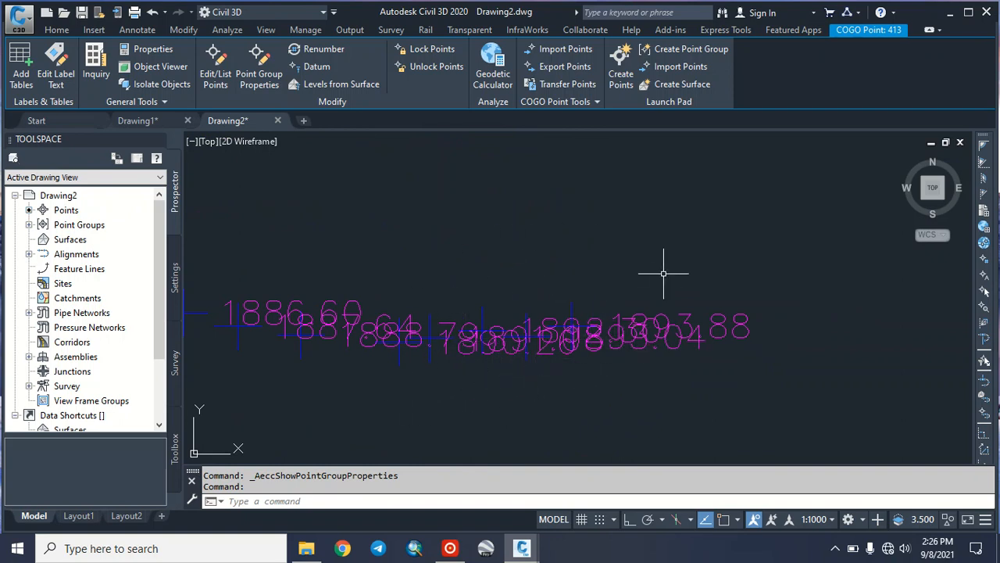
scroll(643, 332, "down", 5)
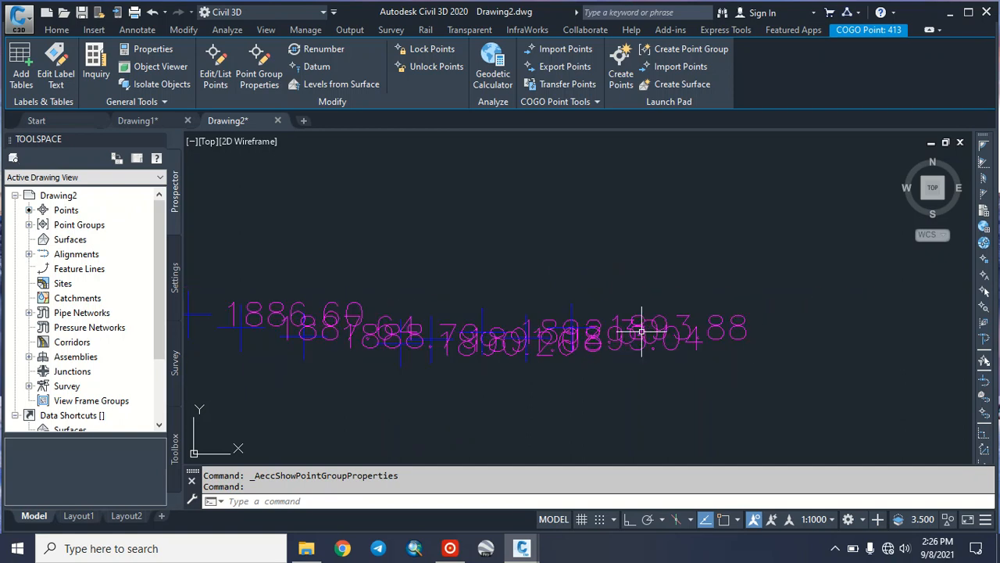
scroll(580, 223, "down", 4)
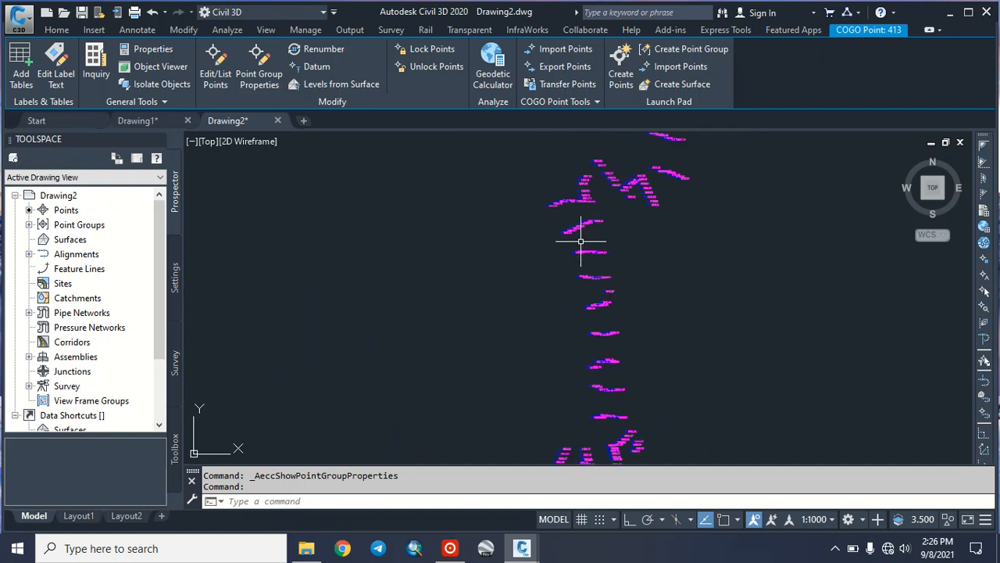
Step: Set the _All Points group's point label style to <none> and apply it to the drawing
left_click(587, 278)
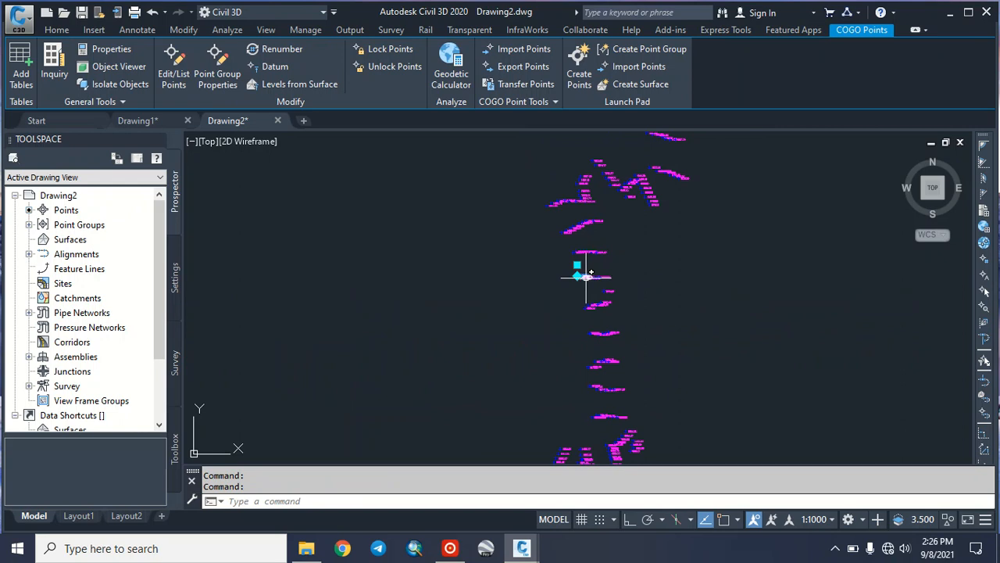
left_click(225, 88)
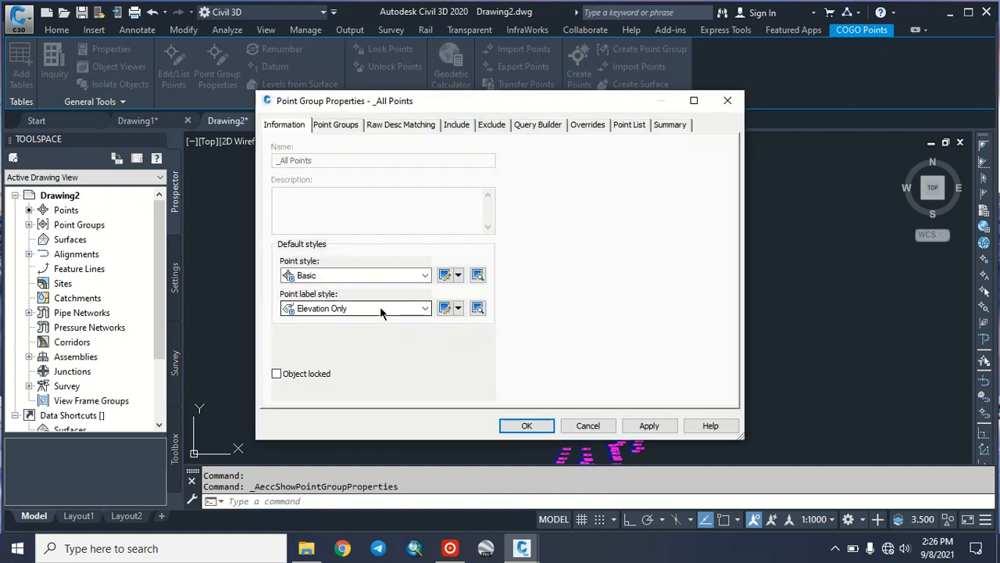
left_click(383, 308)
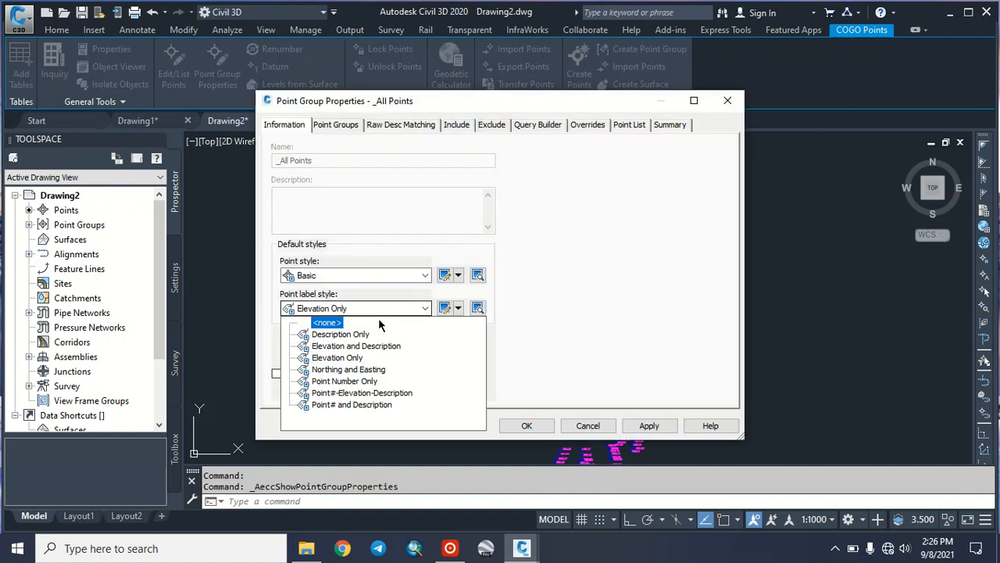
left_click(337, 322)
left_click(660, 427)
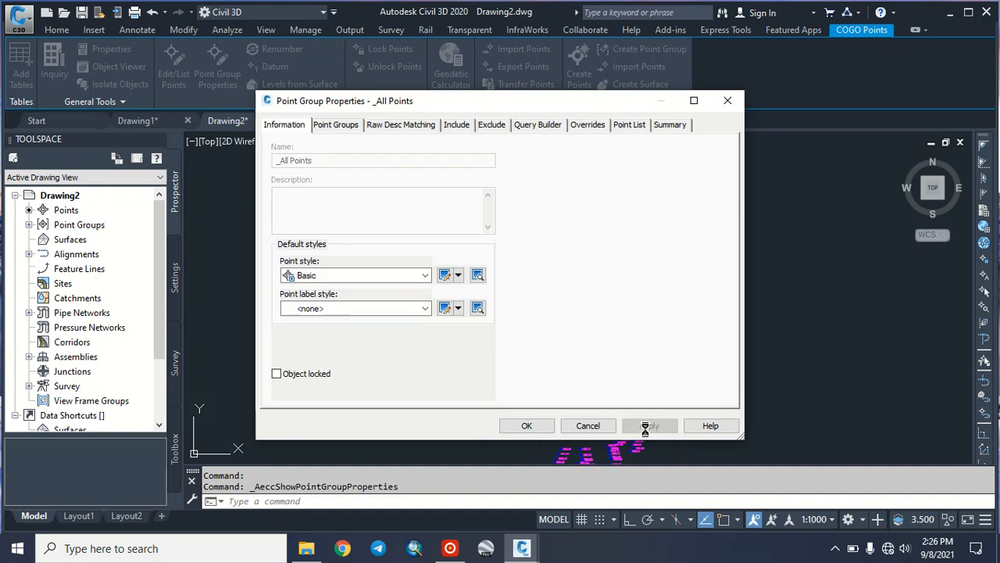
left_click(526, 426)
scroll(623, 360, "down", 3)
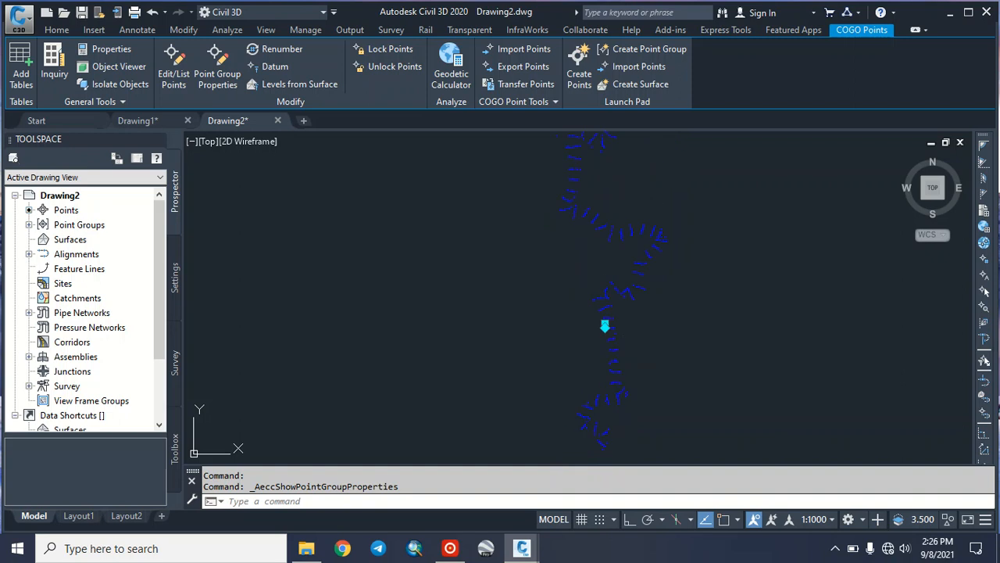
key("Escape")
Step: Start a new triangulation surface on layer C-TOPO and name it "g sur"
middle_click_drag(536, 301, 677, 351)
scroll(674, 344, "down", 5)
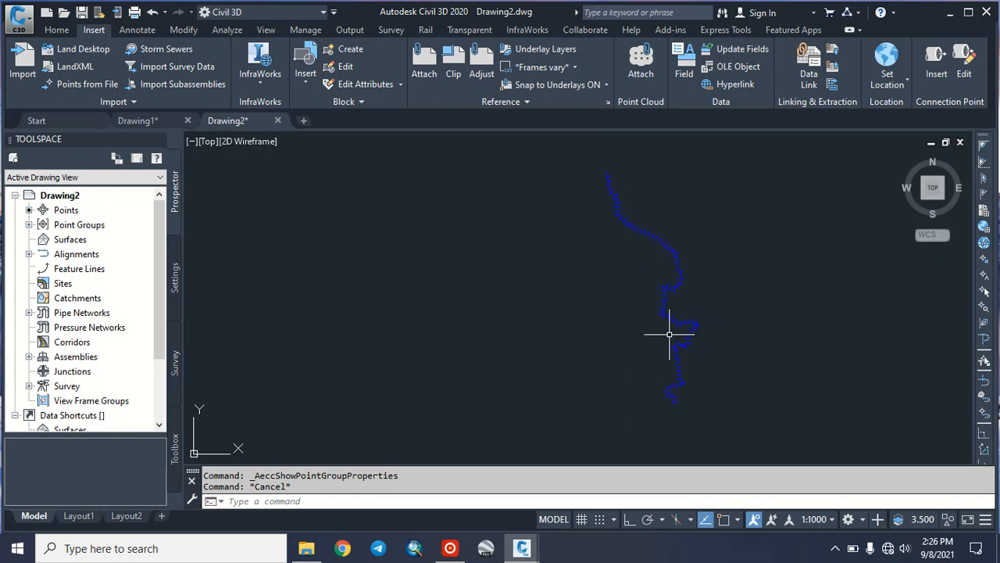
scroll(669, 335, "up", 5)
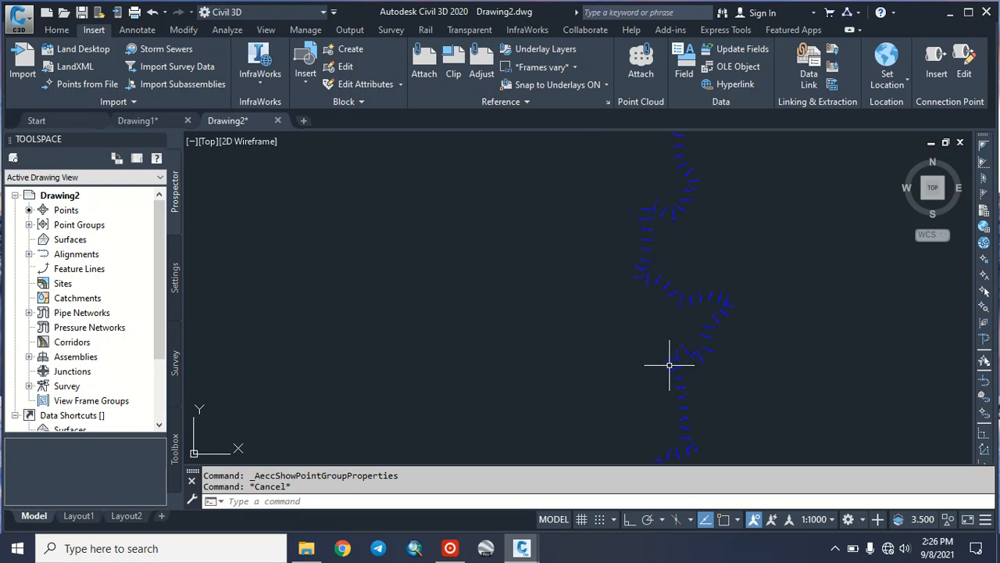
scroll(670, 356, "down", 5)
scroll(670, 354, "up", 3)
right_click(72, 242)
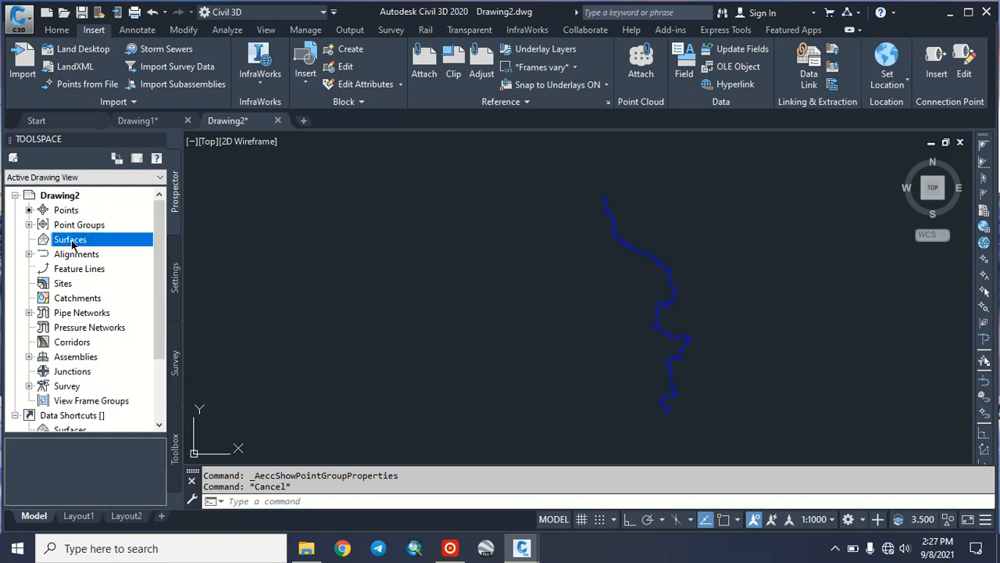
left_click(133, 250)
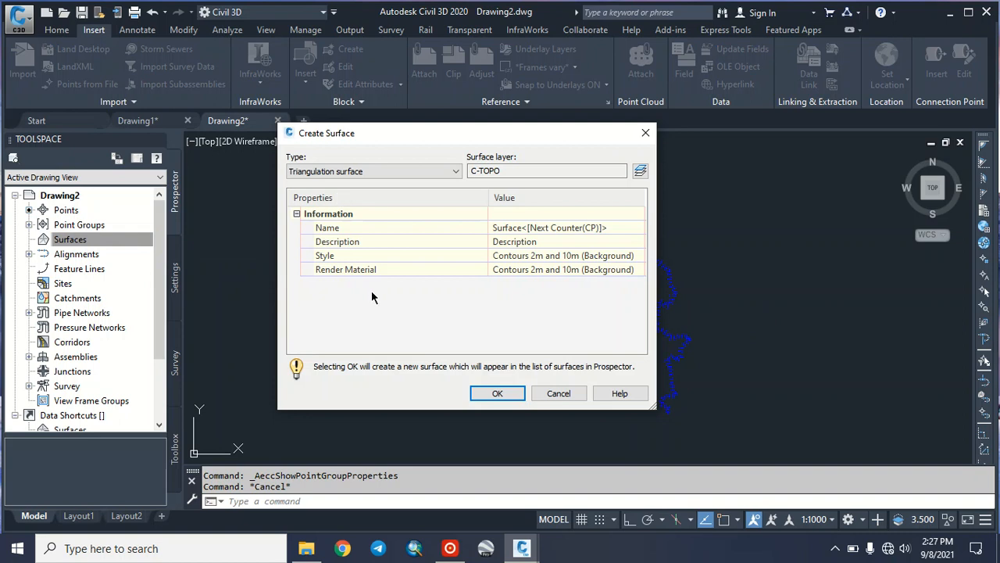
left_click_drag(440, 146, 447, 127)
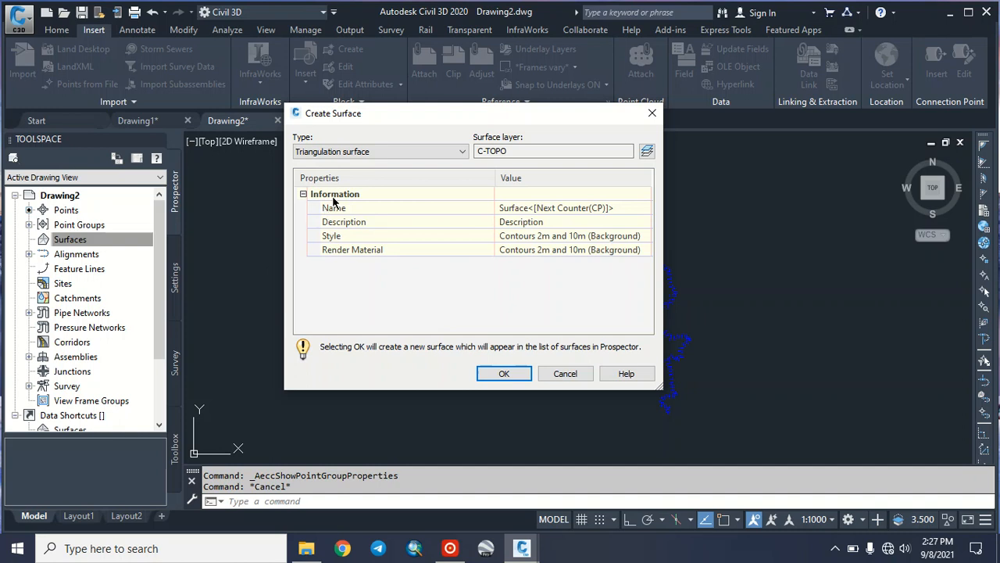
left_click(573, 208)
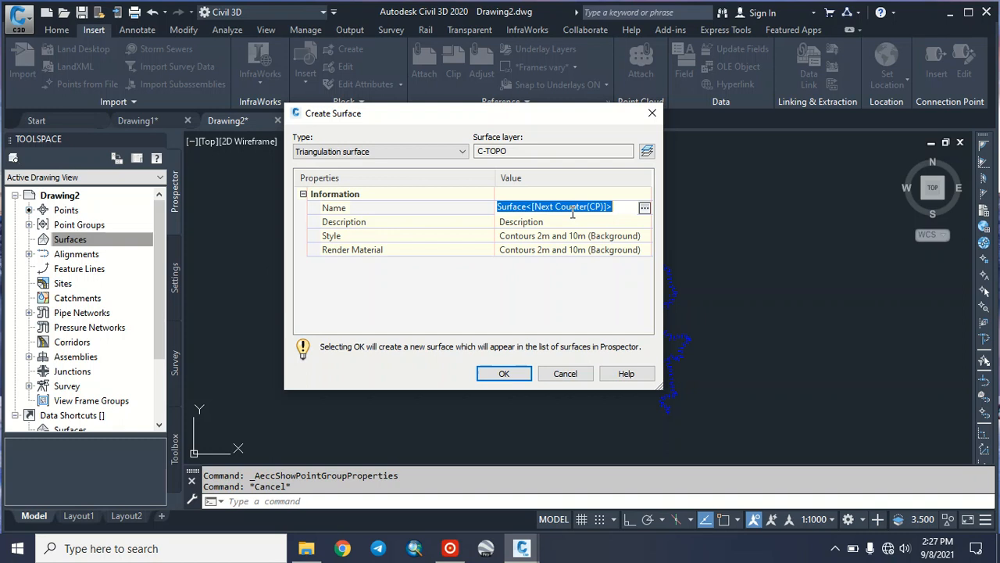
type("g sur")
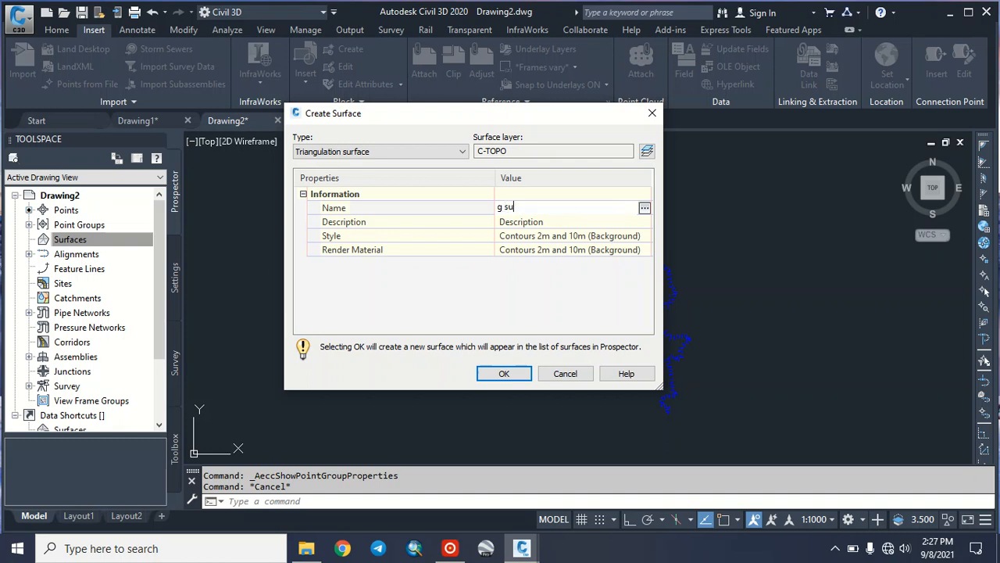
Step: Check the name template settings of the new surface and accept them
left_click(644, 209)
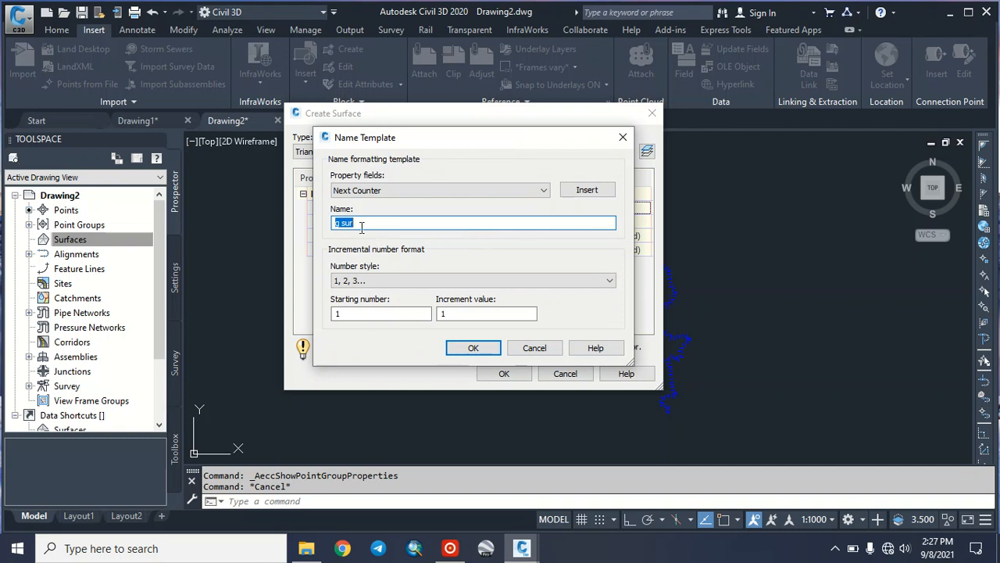
left_click(401, 189)
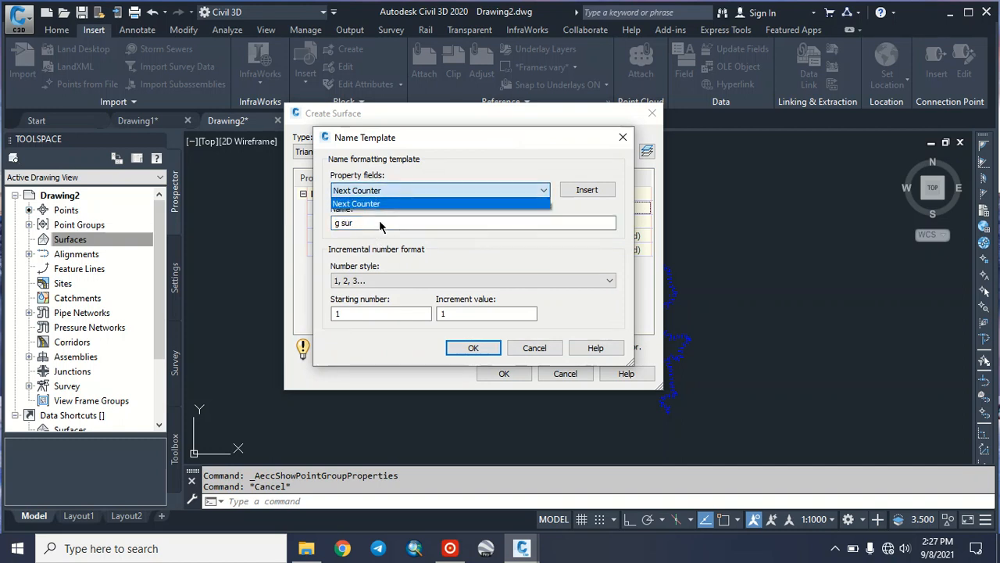
left_click(417, 225)
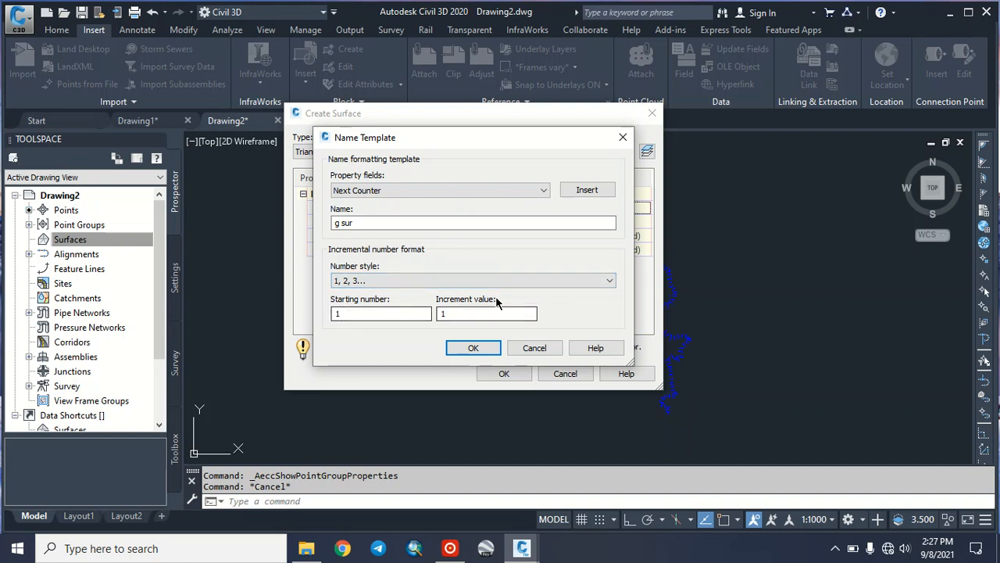
left_click(472, 349)
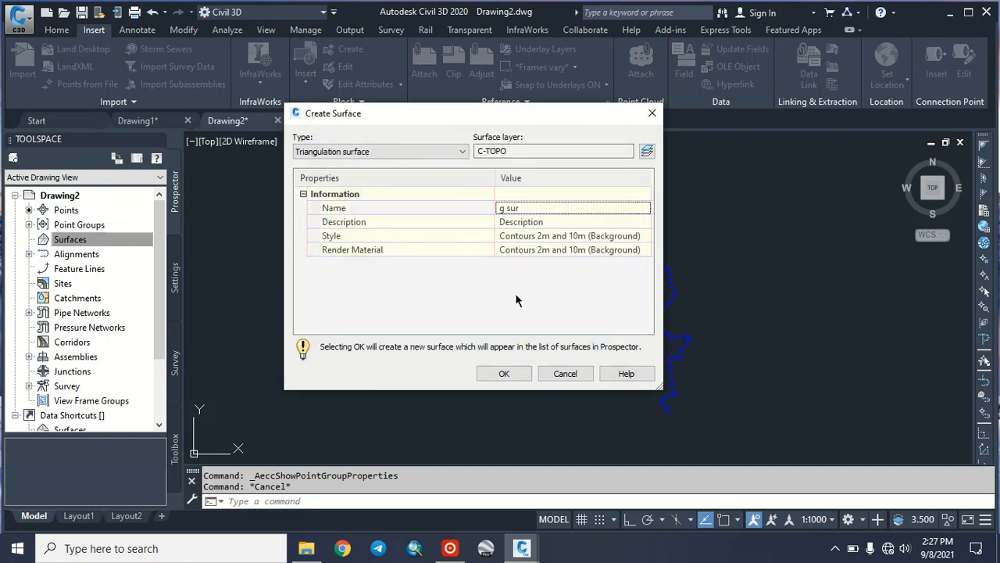
Step: Set the surface style to Contours 5m and 25m (Background) and create the surface
left_click(567, 241)
left_click(644, 236)
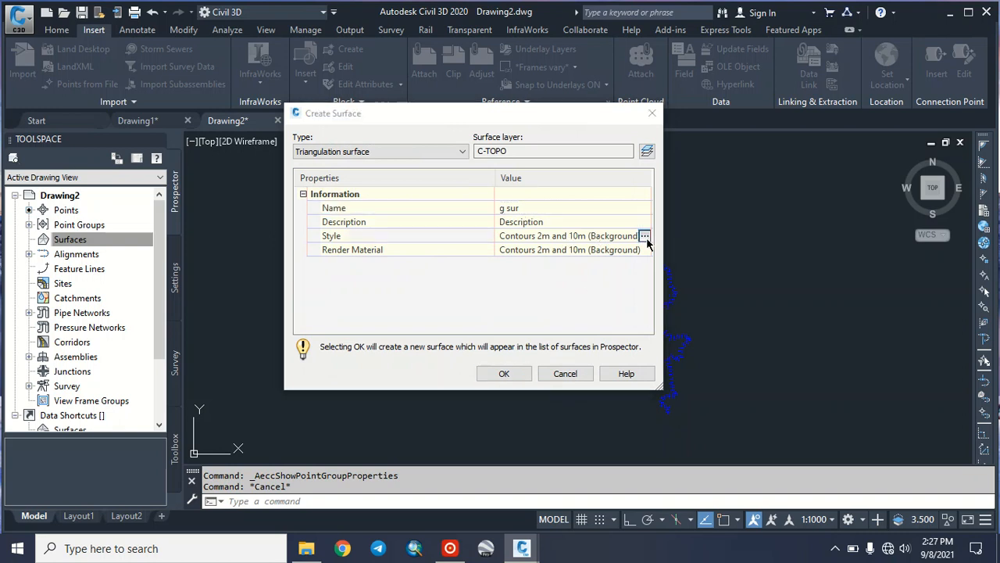
left_click(528, 264)
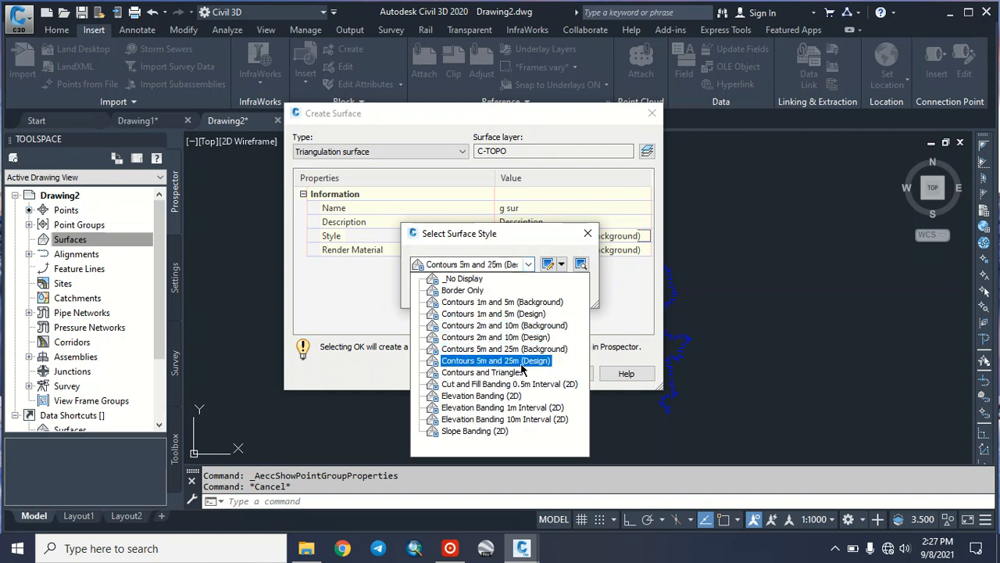
left_click(472, 349)
left_click(440, 292)
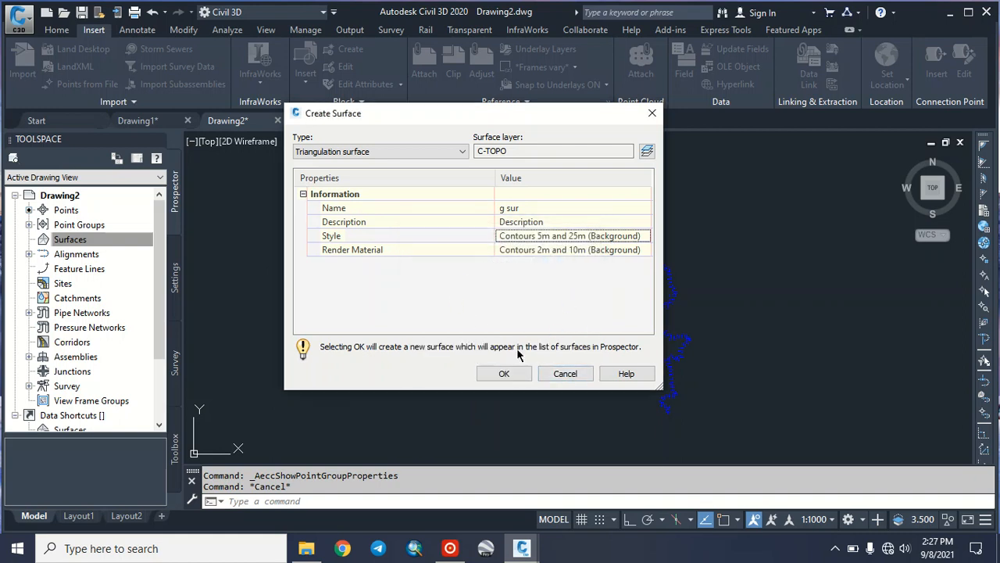
left_click(504, 373)
Step: Add the _All Points point group to the definition of the g sur surface
scroll(626, 348, "up", 5)
scroll(664, 347, "down", 5)
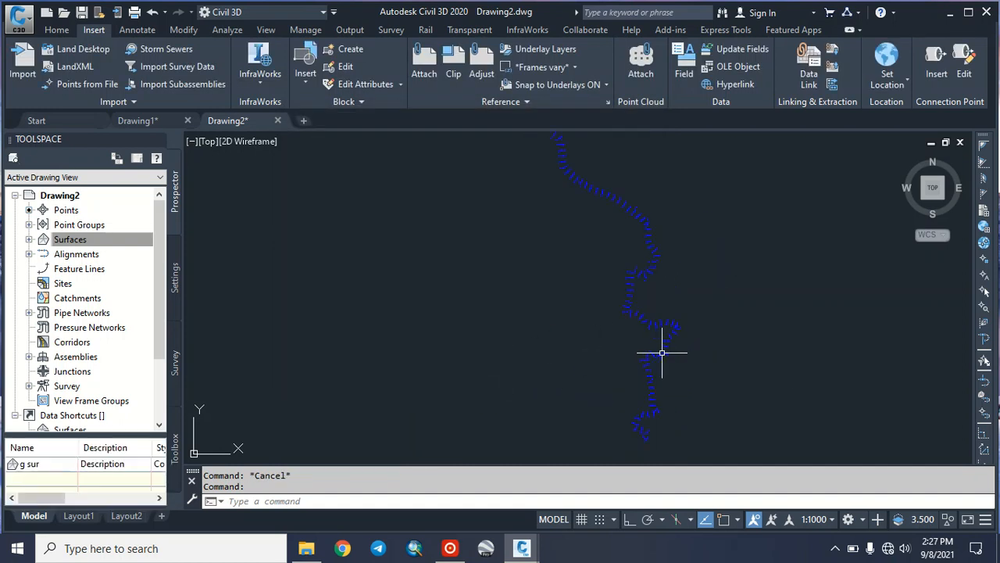
left_click(28, 240)
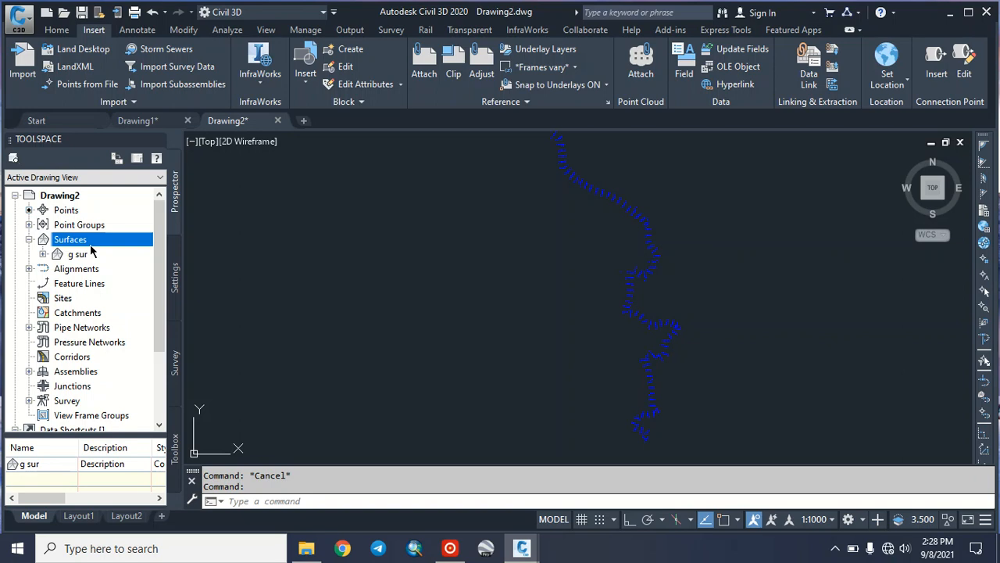
left_click(43, 255)
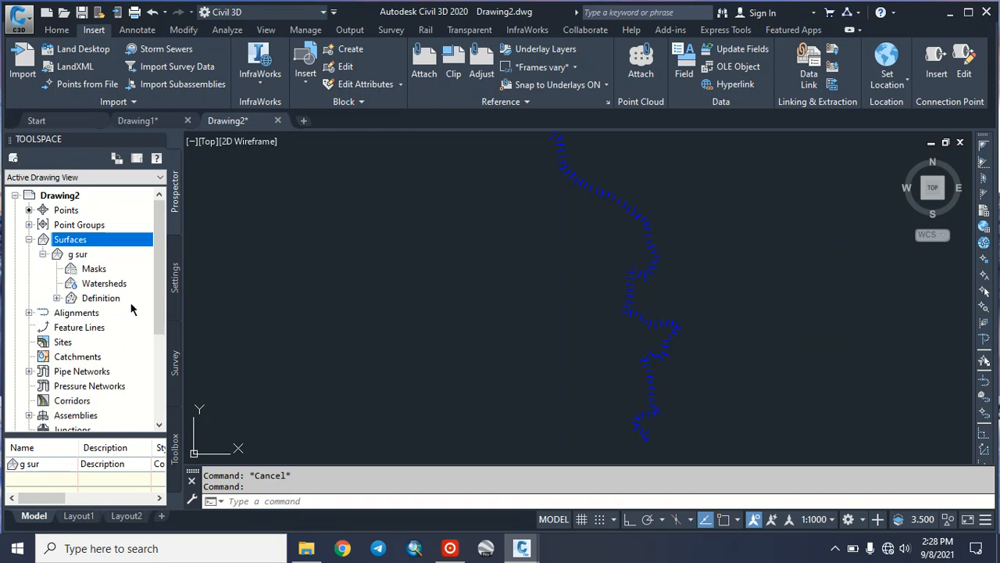
left_click(57, 298)
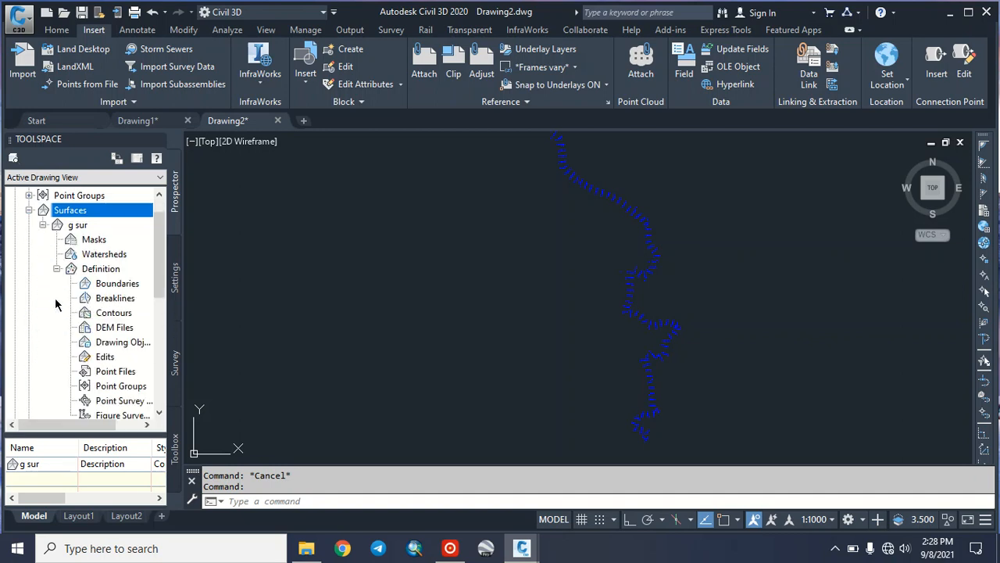
scroll(100, 341, "down", 4)
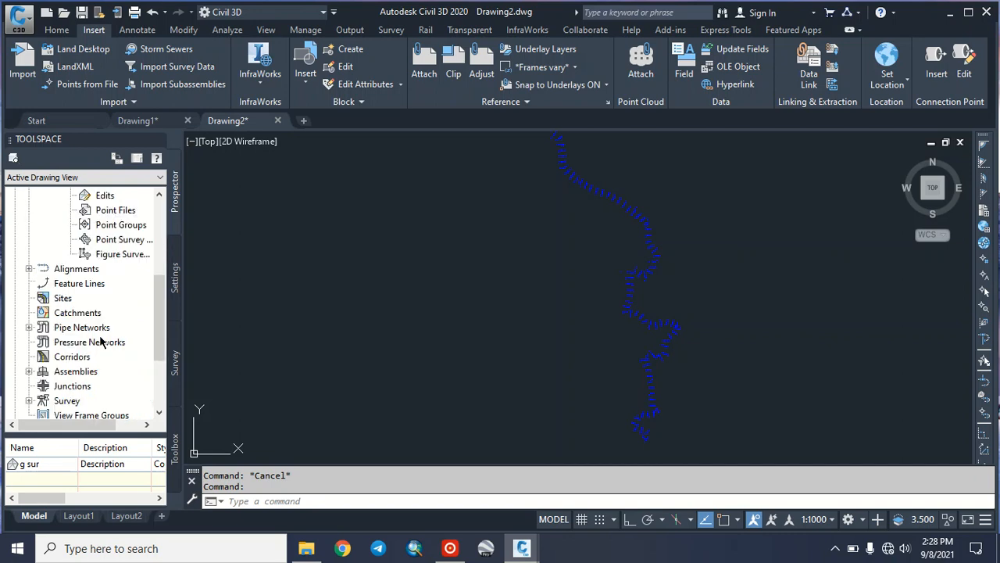
right_click(117, 228)
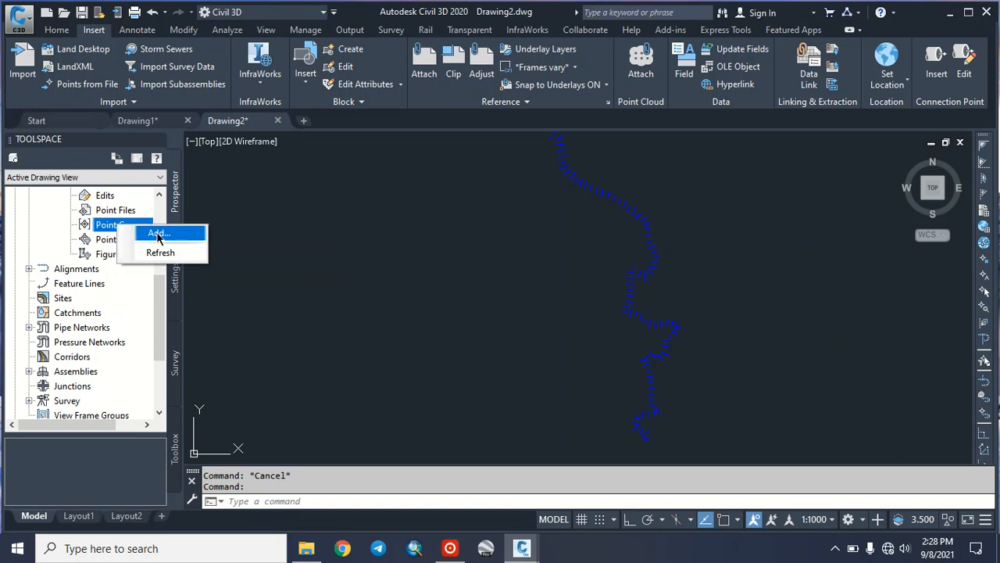
left_click(157, 234)
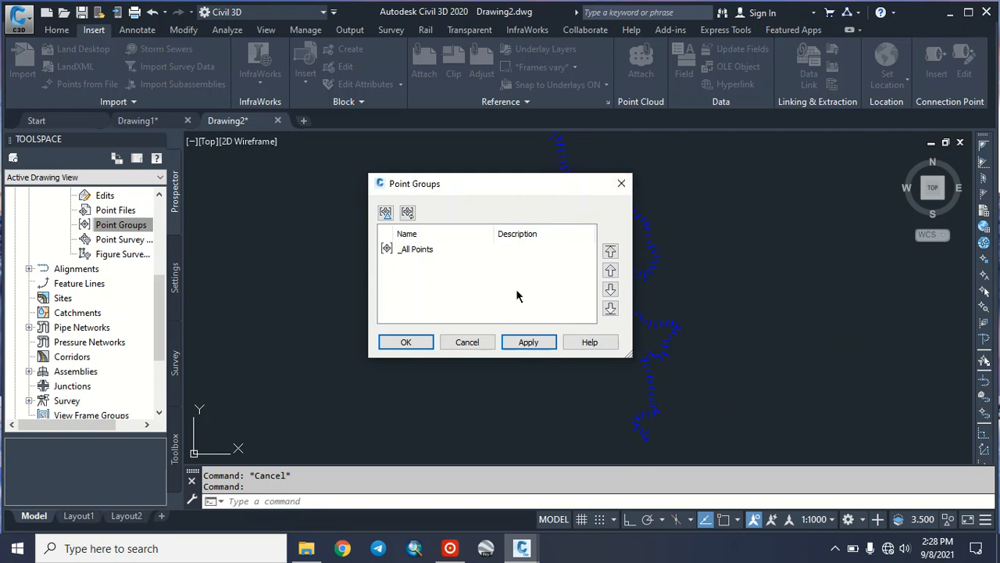
left_click(418, 250)
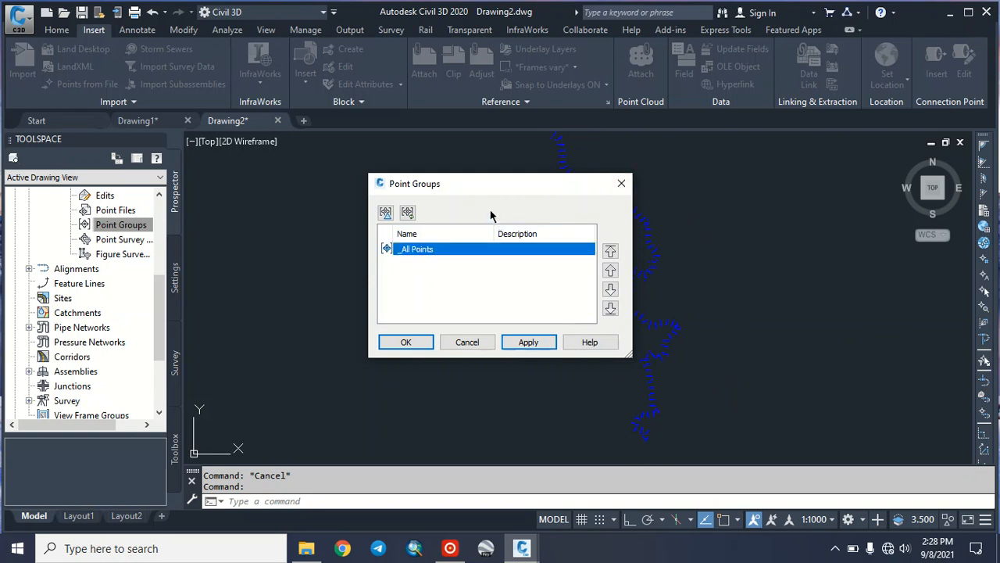
left_click_drag(479, 179, 448, 180)
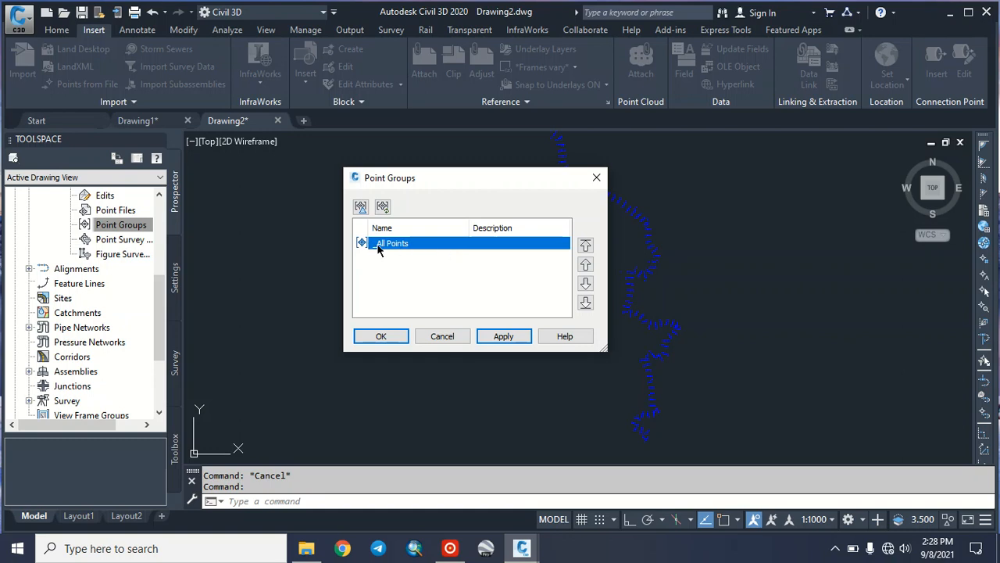
left_click(504, 337)
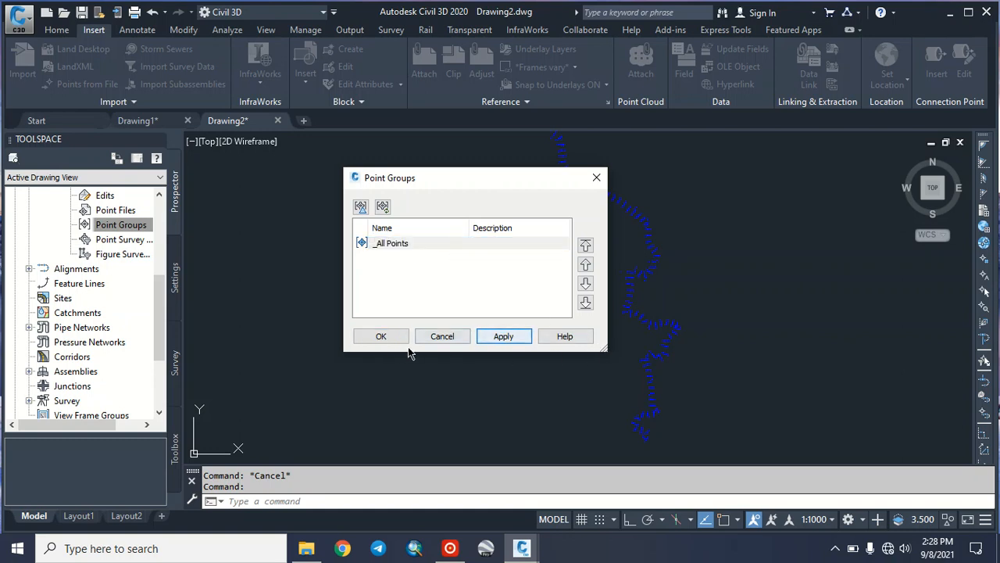
left_click(382, 336)
Step: Examine the contours and border of the g sur surface up close and along the road route
middle_click_drag(692, 335, 659, 371)
scroll(602, 316, "up", 3)
scroll(599, 305, "down", 5)
scroll(598, 306, "up", 2)
scroll(607, 329, "up", 4)
scroll(607, 329, "down", 4)
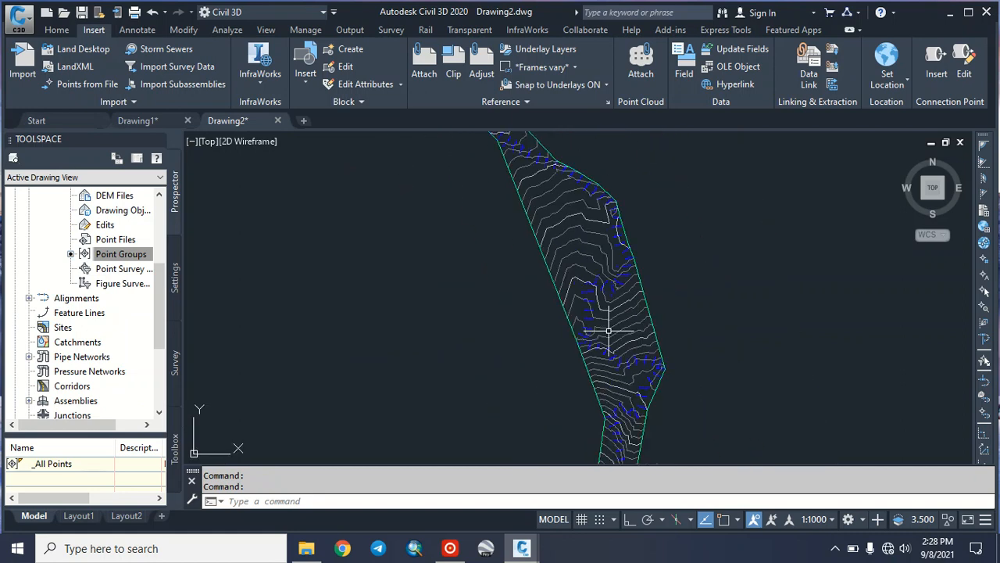
scroll(608, 331, "up", 3)
scroll(608, 331, "down", 4)
scroll(607, 330, "up", 5)
scroll(606, 331, "down", 4)
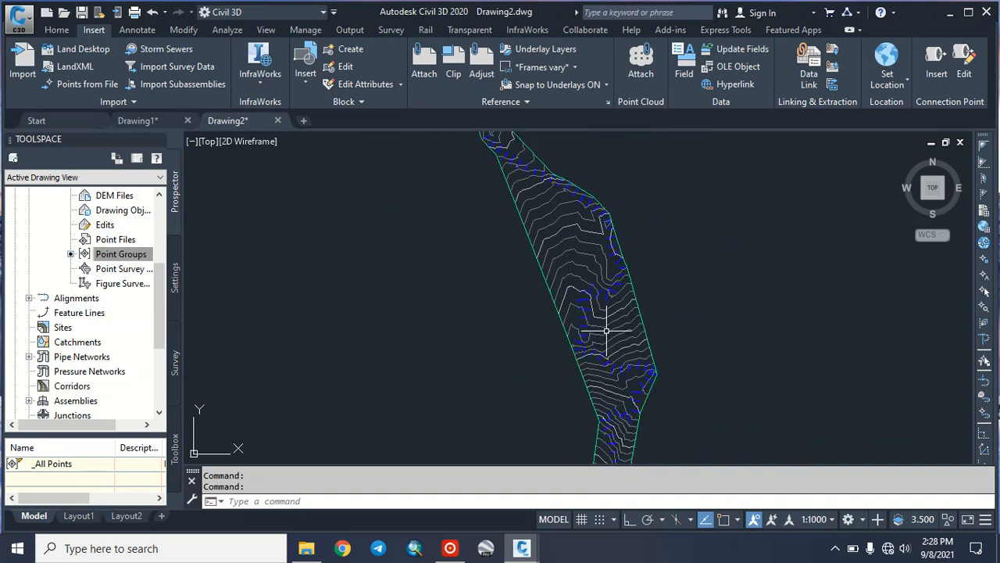
scroll(607, 332, "up", 2)
scroll(607, 332, "up", 3)
scroll(608, 331, "down", 3)
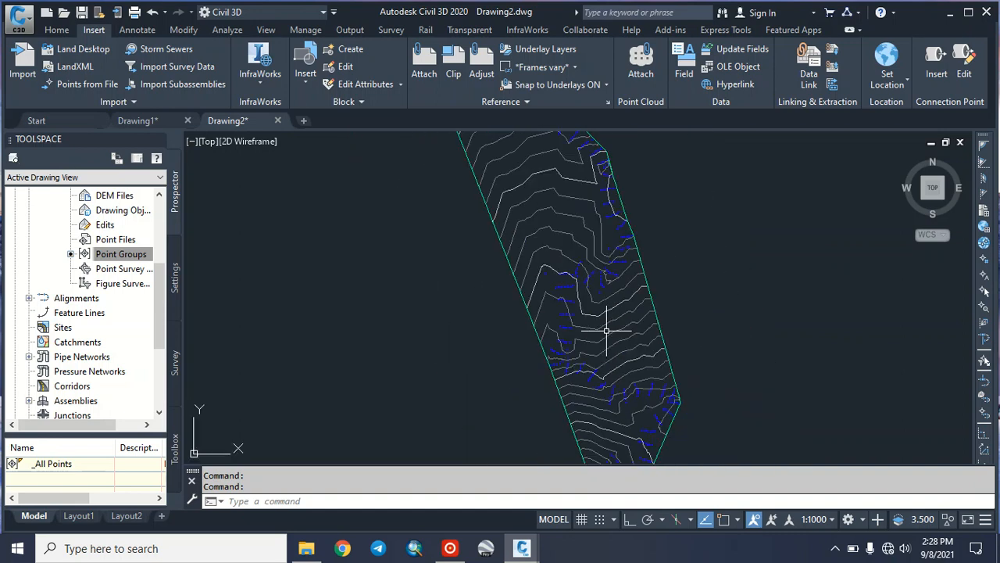
scroll(566, 209, "down", 4)
middle_click_drag(566, 209, 569, 301)
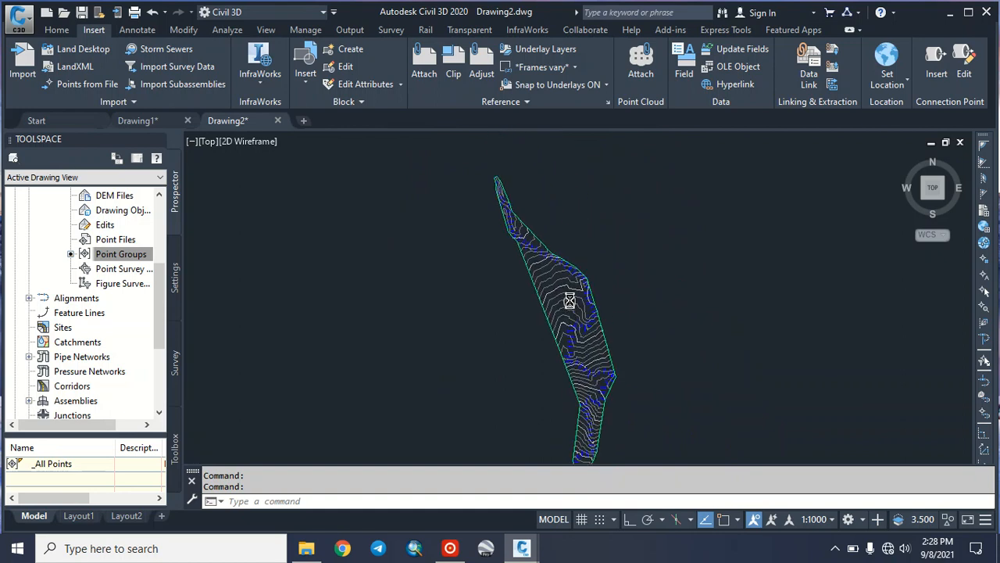
scroll(564, 292, "up", 4)
scroll(565, 292, "down", 2)
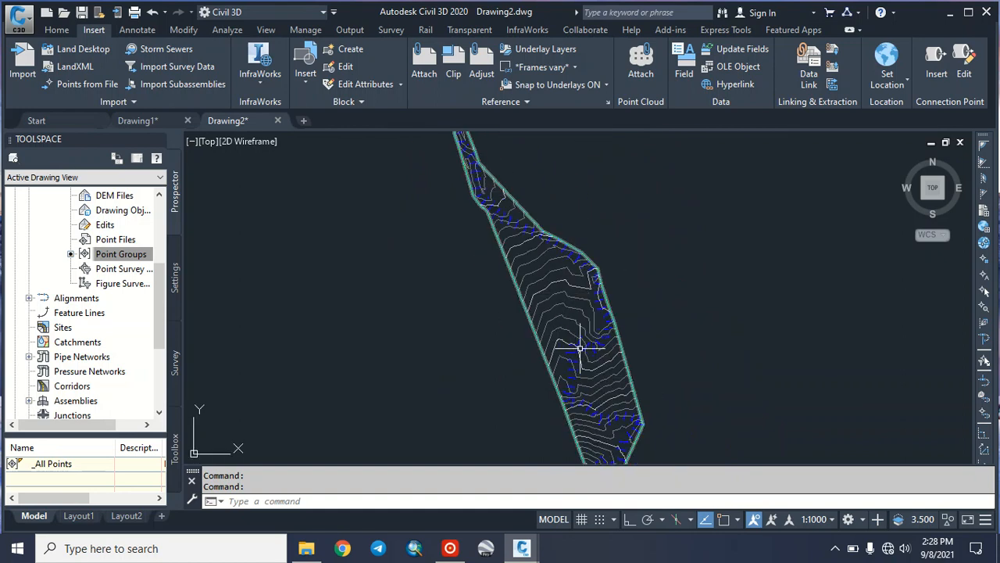
middle_click_drag(580, 348, 590, 334)
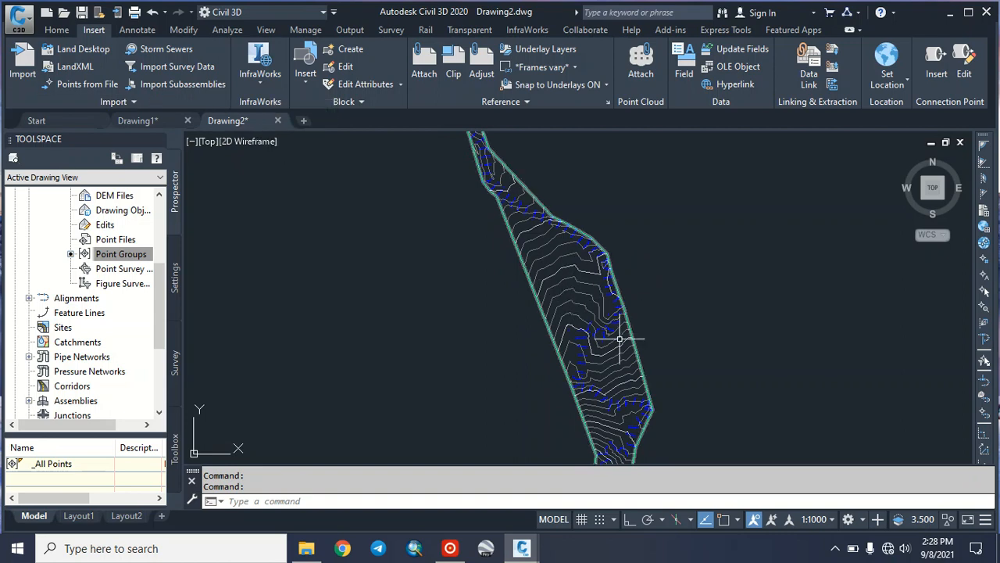
Step: Open the g sur surface in the Object Viewer and examine its shaded model from the top
left_click(633, 342)
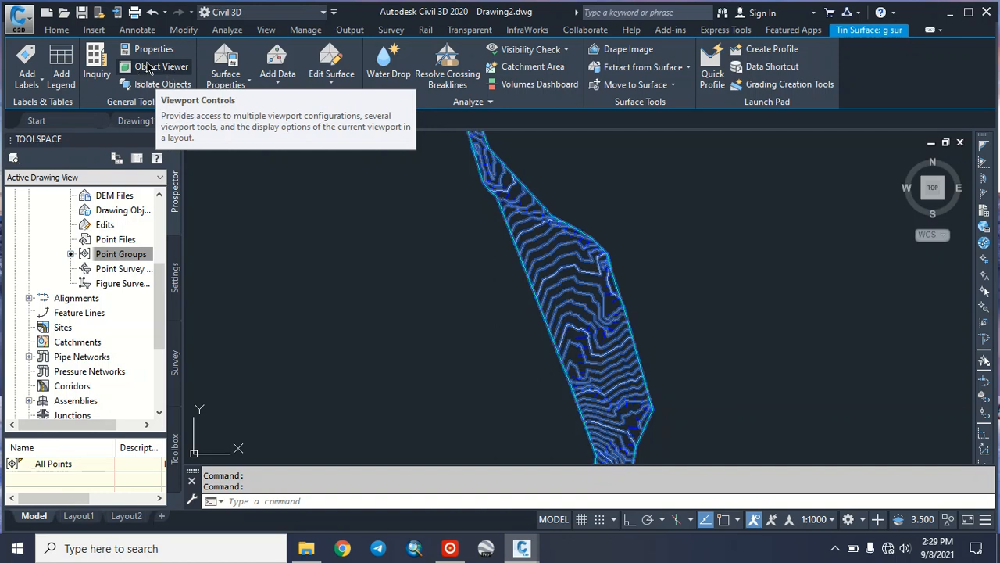
left_click(160, 68)
scroll(505, 290, "down", 1)
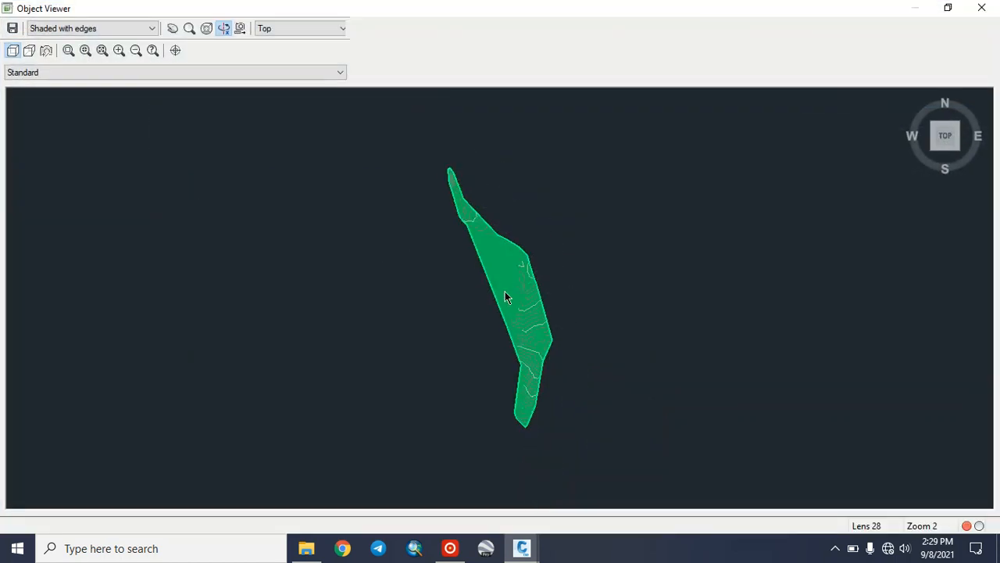
scroll(513, 304, "up", 1)
scroll(514, 304, "down", 1)
scroll(513, 306, "up", 1)
scroll(514, 306, "down", 1)
scroll(514, 306, "up", 2)
scroll(514, 308, "down", 3)
scroll(515, 309, "up", 1)
scroll(515, 308, "up", 2)
scroll(515, 307, "down", 3)
scroll(516, 306, "up", 1)
scroll(515, 306, "up", 1)
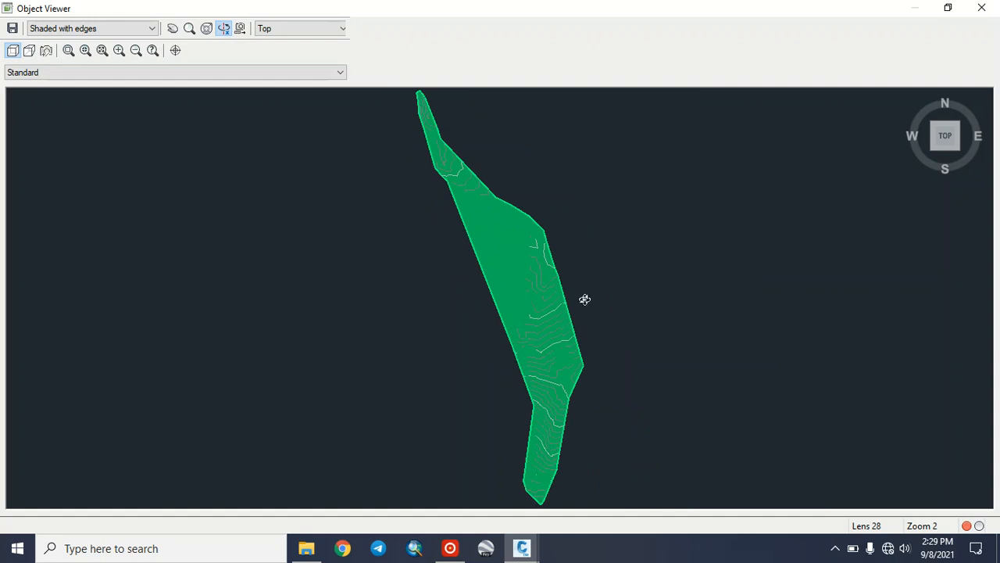
Step: Preview the surface in the 3D Hidden and Conceptual visual styles
left_click(60, 29)
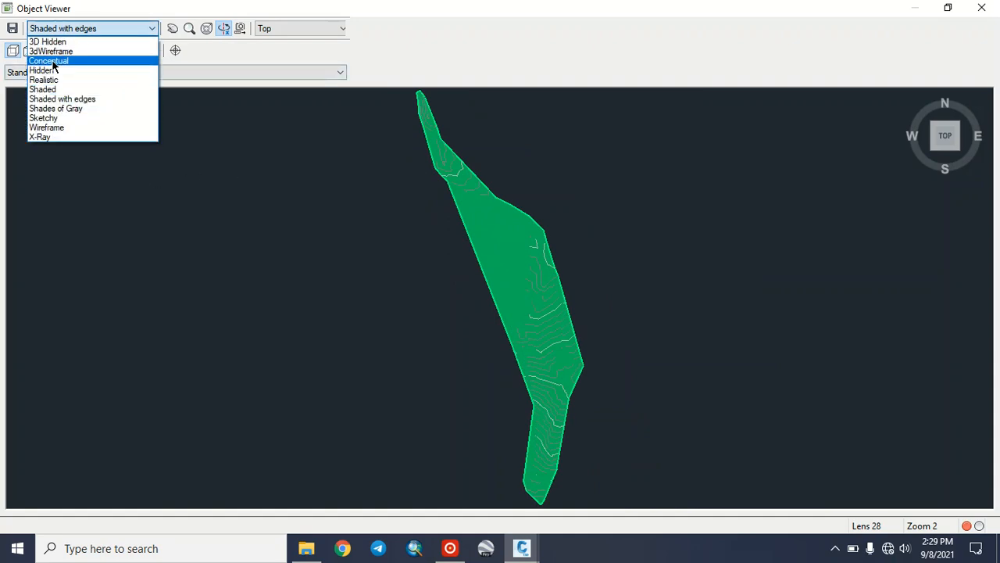
left_click(51, 39)
left_click(62, 33)
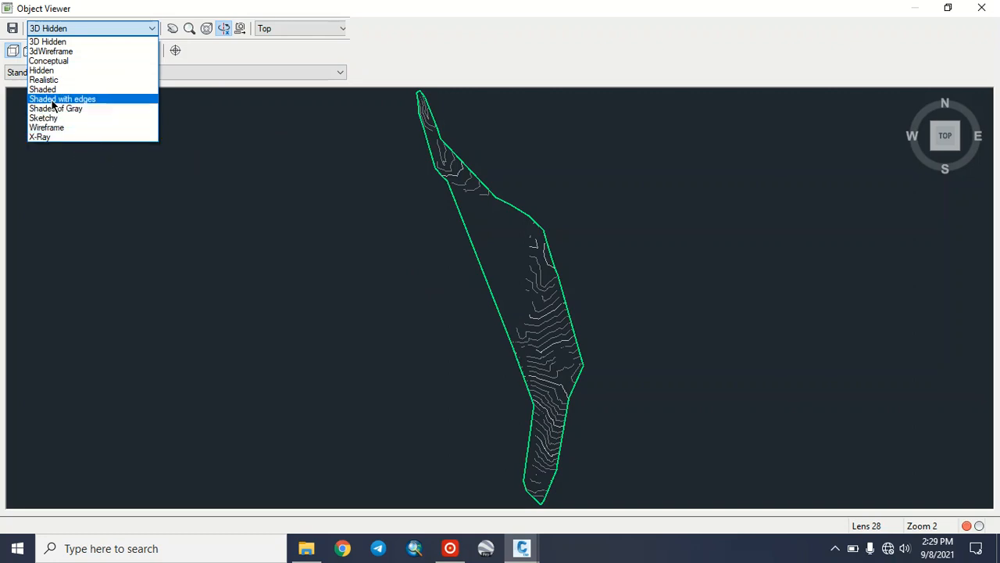
left_click(47, 61)
left_click(36, 30)
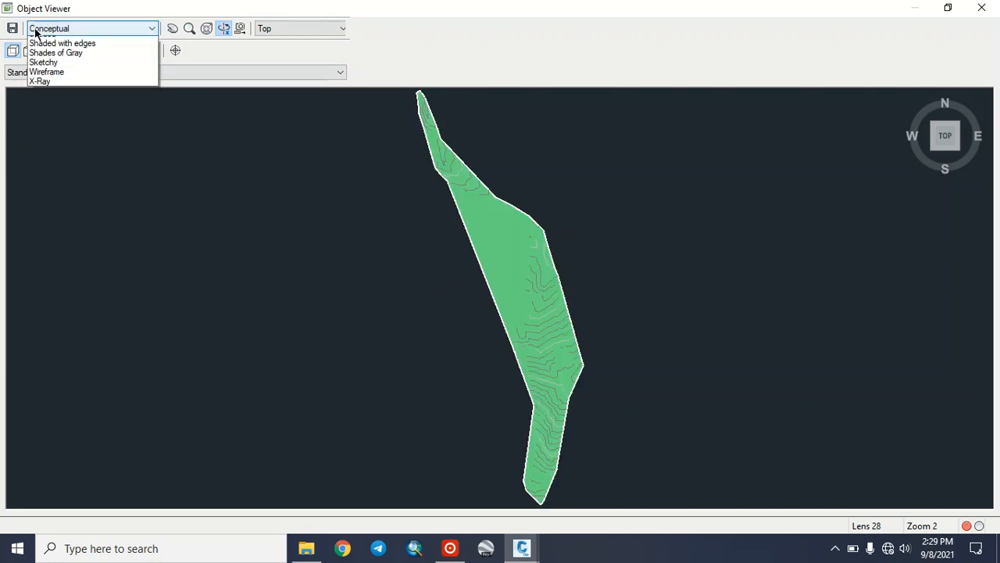
left_click(61, 151)
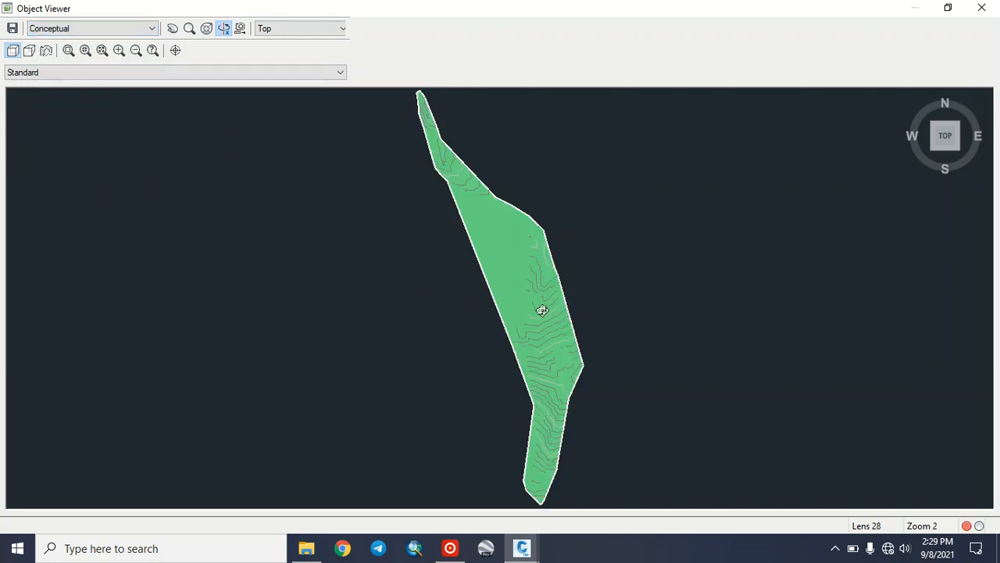
Step: Preview the surface in the X-Ray visual style and inspect its contours
left_click(69, 29)
left_click(79, 137)
scroll(513, 316, "down", 5)
scroll(513, 316, "up", 8)
scroll(513, 315, "down", 5)
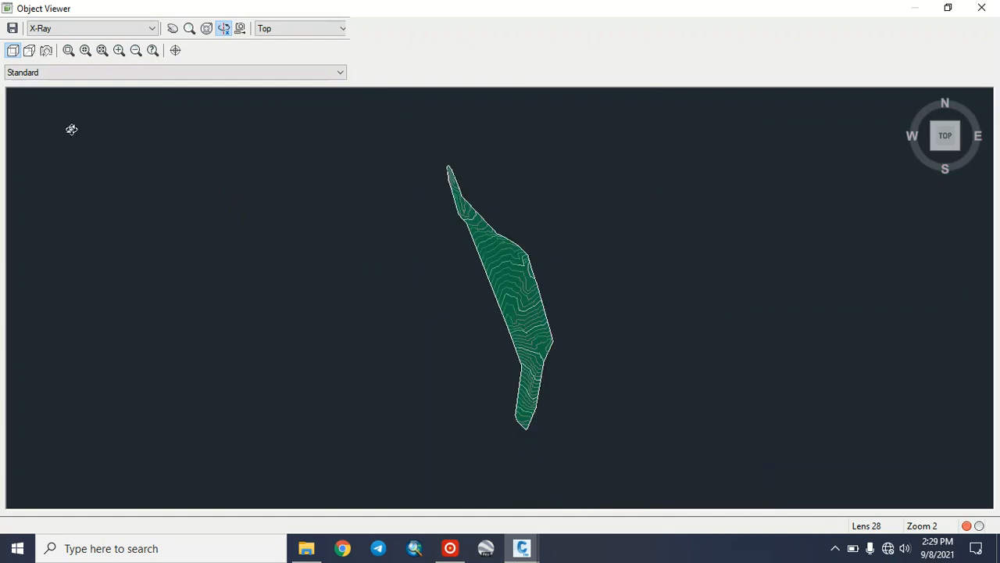
Step: Switch the surface preview to the Realistic visual style and inspect it
left_click(38, 29)
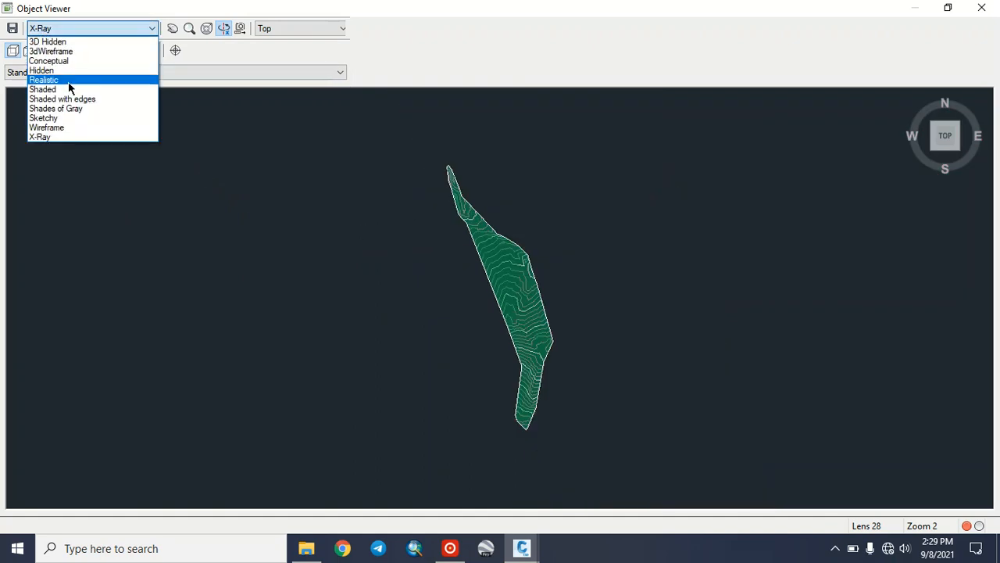
left_click(69, 84)
scroll(526, 306, "down", 3)
scroll(516, 301, "up", 6)
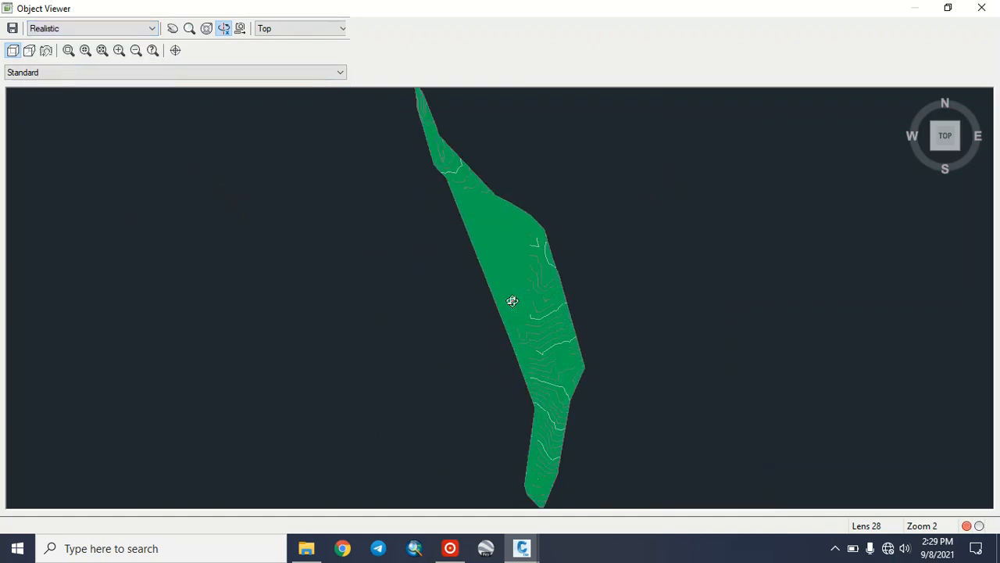
scroll(511, 301, "down", 4)
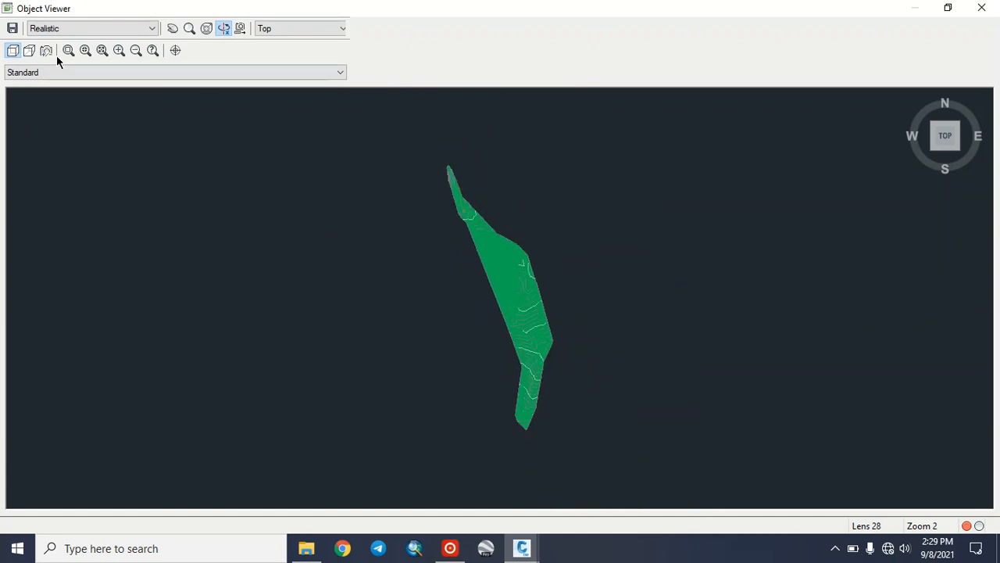
Step: Preview the surface in the Wireframe and Sketchy visual styles
left_click(48, 29)
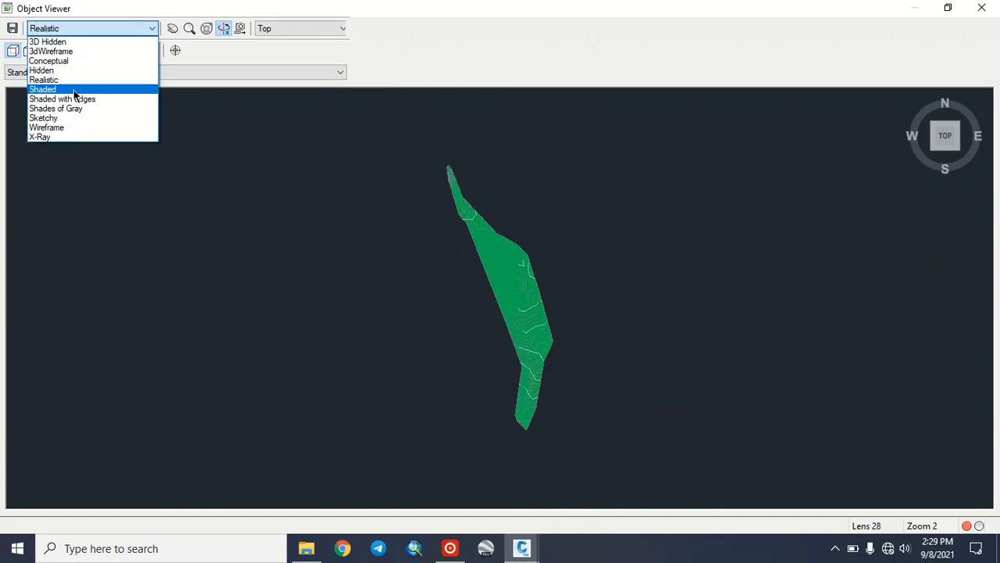
left_click(56, 128)
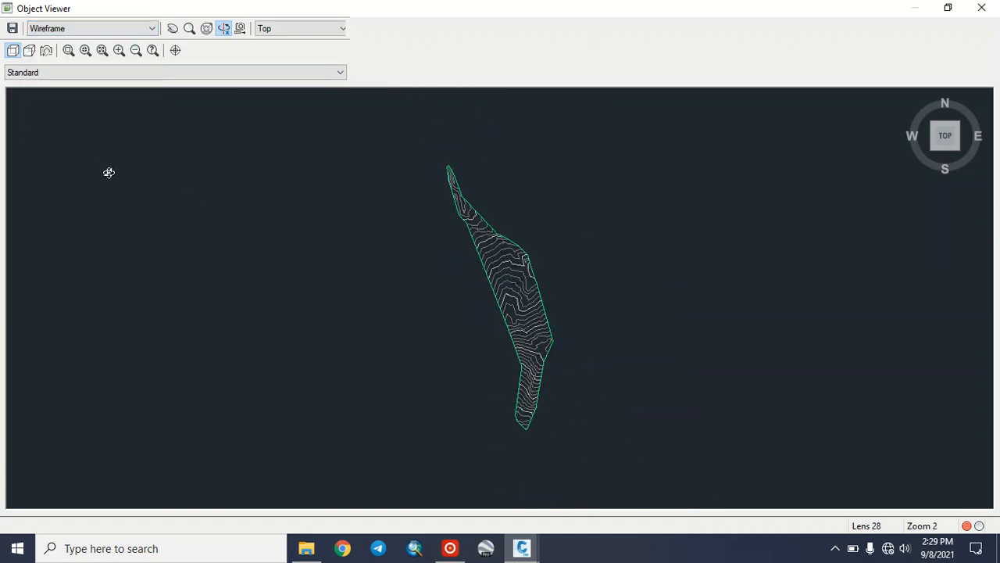
left_click(36, 34)
left_click(66, 118)
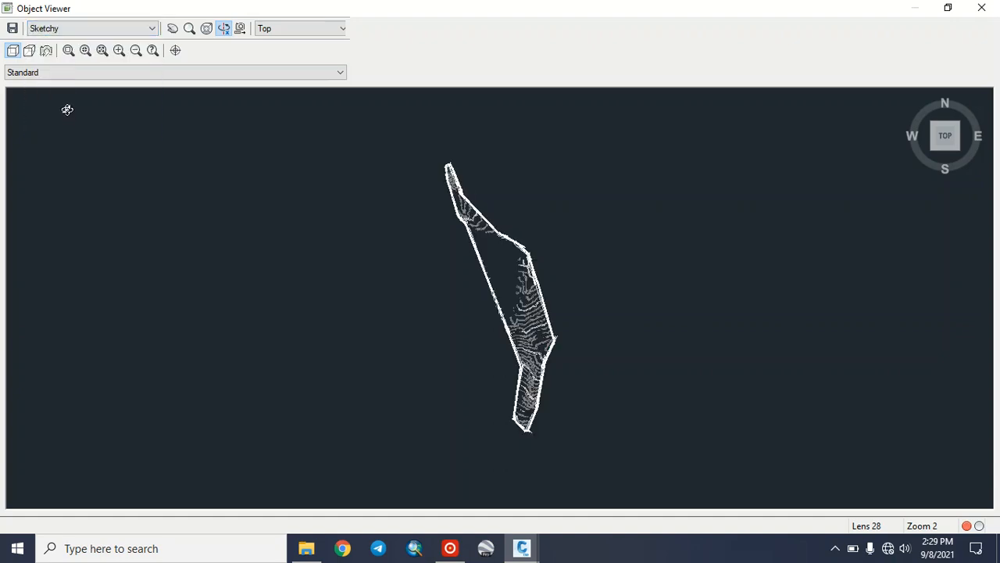
scroll(507, 286, "up", 5)
scroll(509, 286, "down", 5)
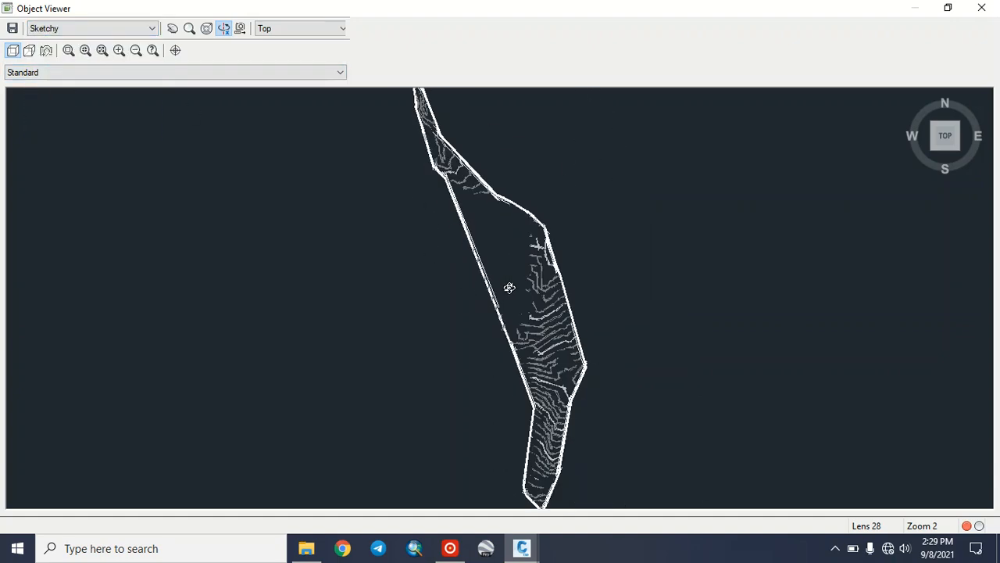
Step: Inspect the surface in the Hidden visual style and close the Object Viewer
left_click(60, 29)
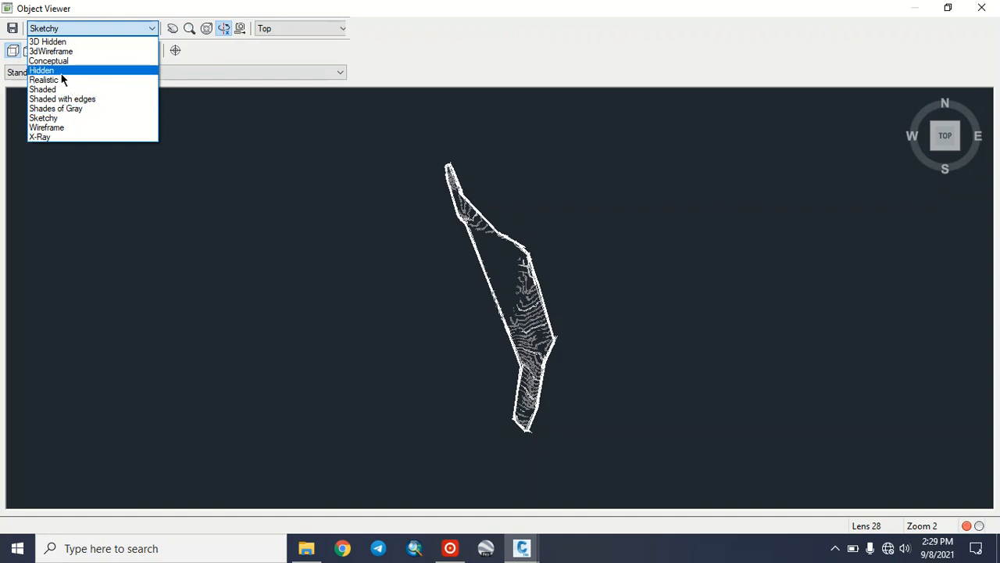
left_click(61, 71)
scroll(519, 305, "up", 5)
scroll(518, 297, "down", 5)
scroll(518, 297, "up", 5)
scroll(518, 300, "down", 5)
scroll(518, 301, "down", 5)
scroll(475, 279, "up", 5)
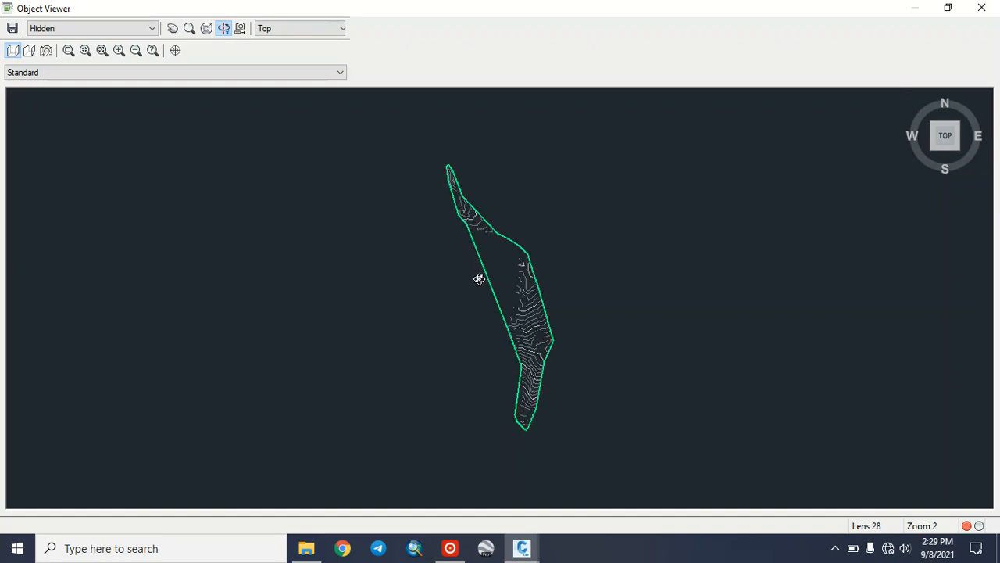
scroll(479, 279, "up", 2)
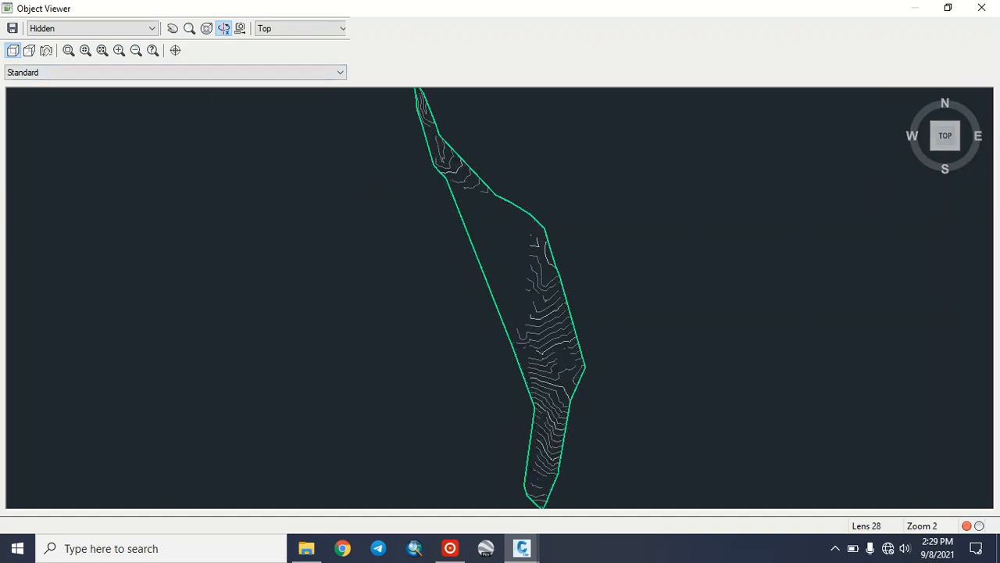
left_click(982, 8)
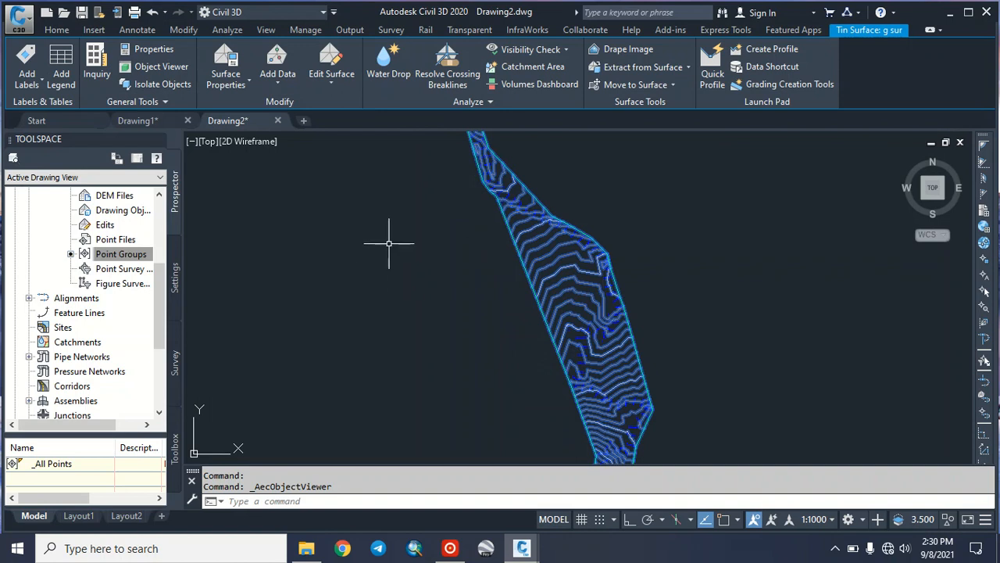
Step: Deselect the g sur surface and examine its contours around the survey points in the drawing
scroll(592, 281, "down", 2)
scroll(599, 290, "up", 5)
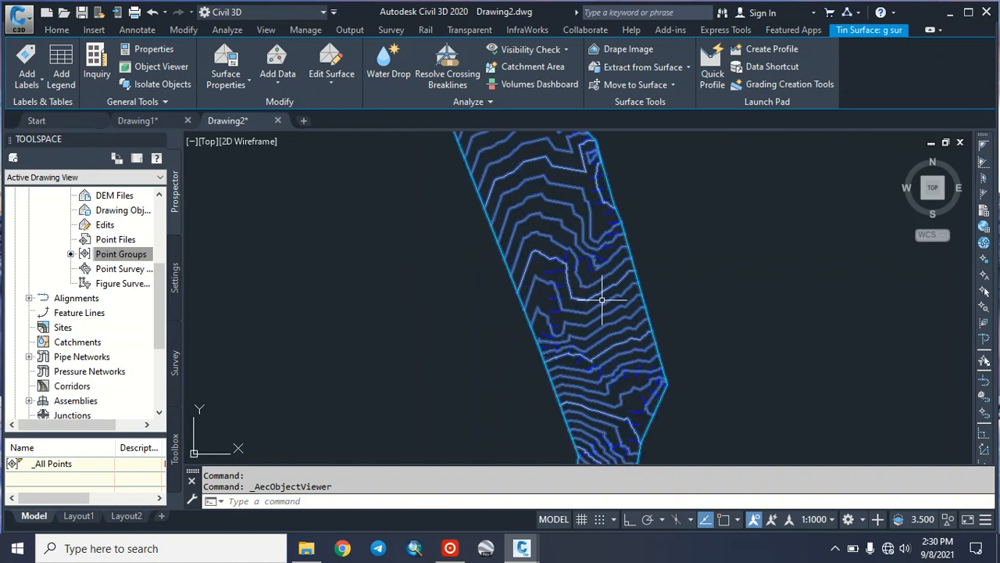
key("Escape")
scroll(602, 331, "up", 5)
scroll(603, 332, "down", 3)
scroll(613, 364, "up", 2)
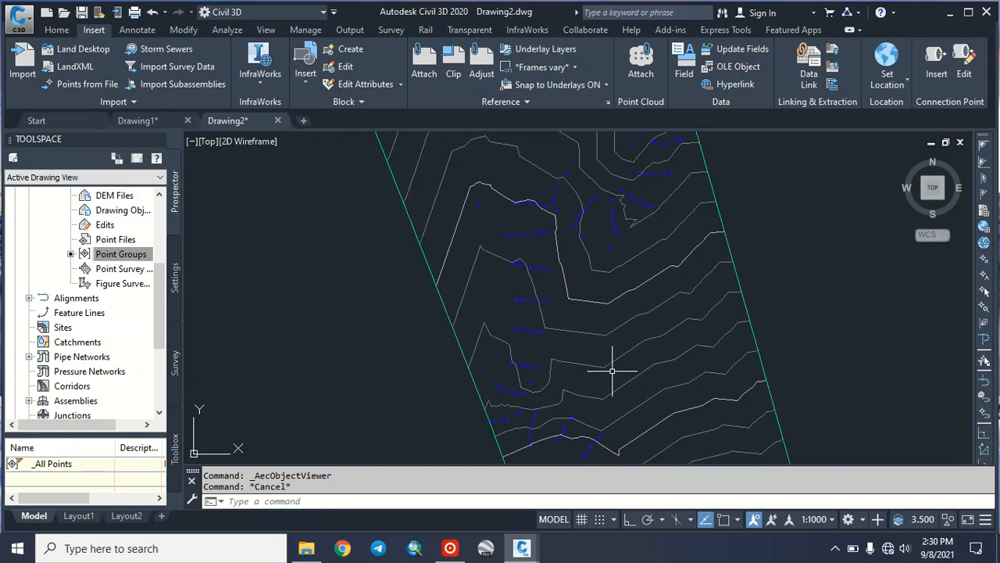
scroll(614, 364, "down", 6)
scroll(612, 365, "up", 4)
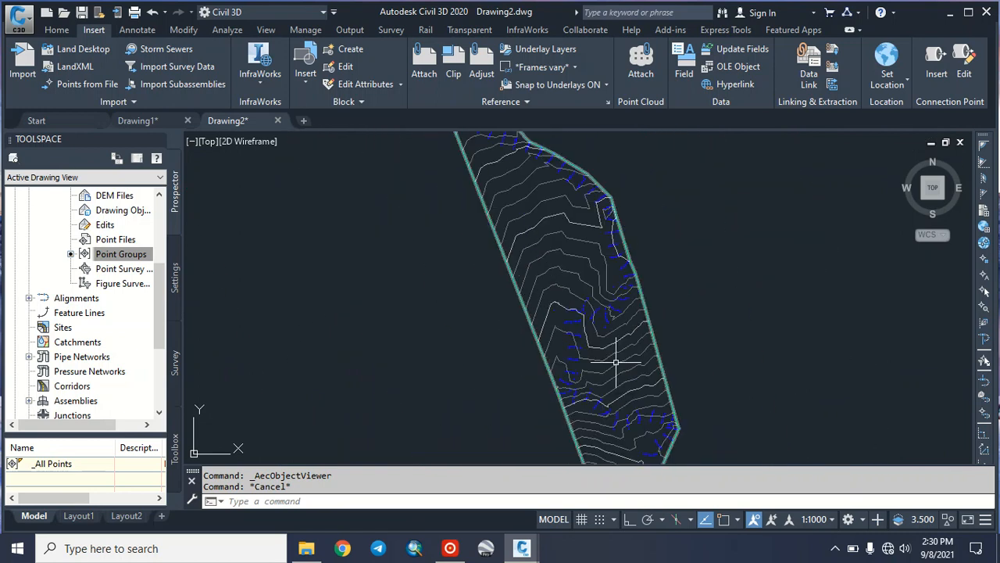
scroll(616, 363, "down", 3)
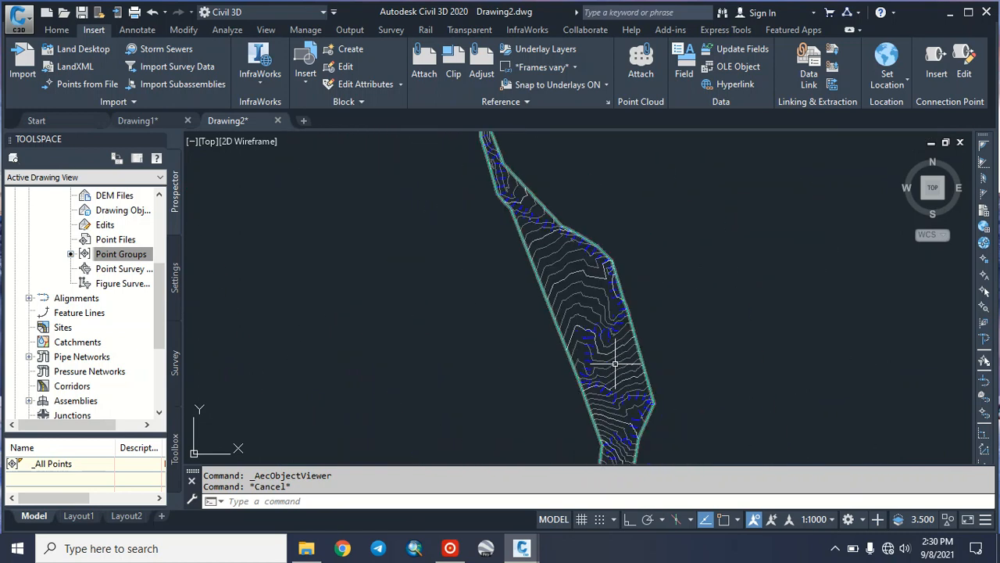
scroll(615, 364, "up", 4)
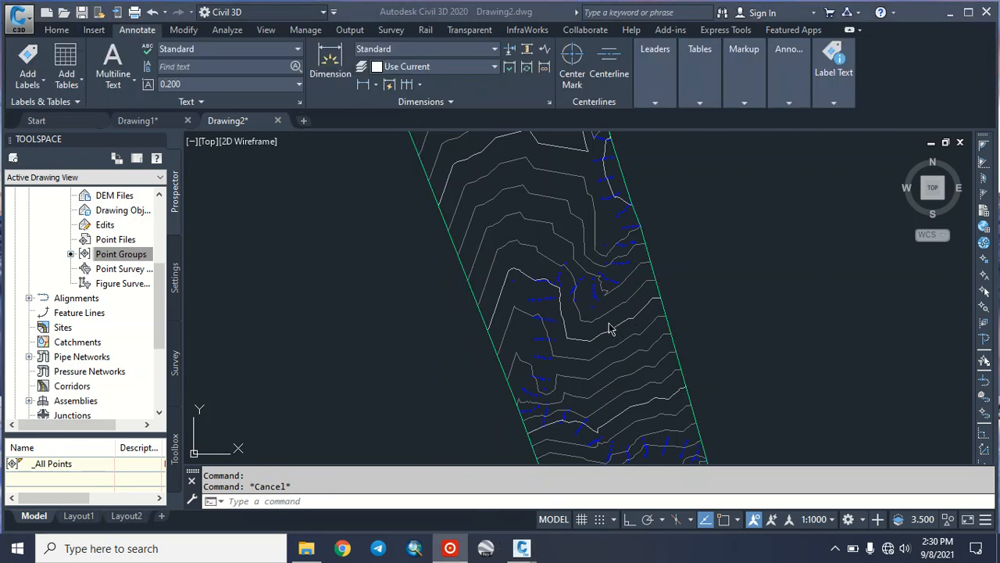
scroll(610, 329, "down", 3)
scroll(610, 329, "up", 5)
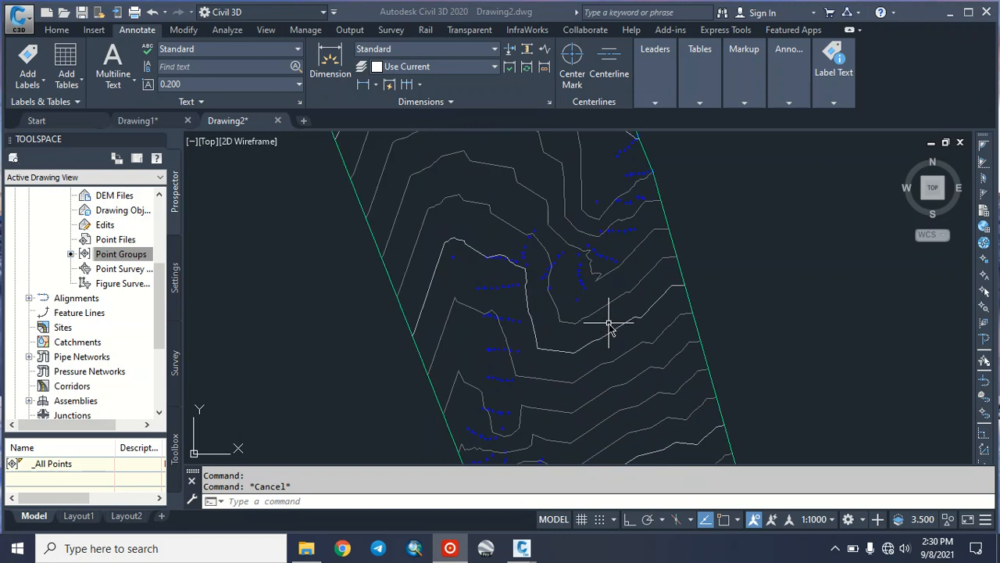
Step: Start labelling multiple contours on the g sur surface, placing the label line's first point near the surface's northern tip
left_click(694, 324)
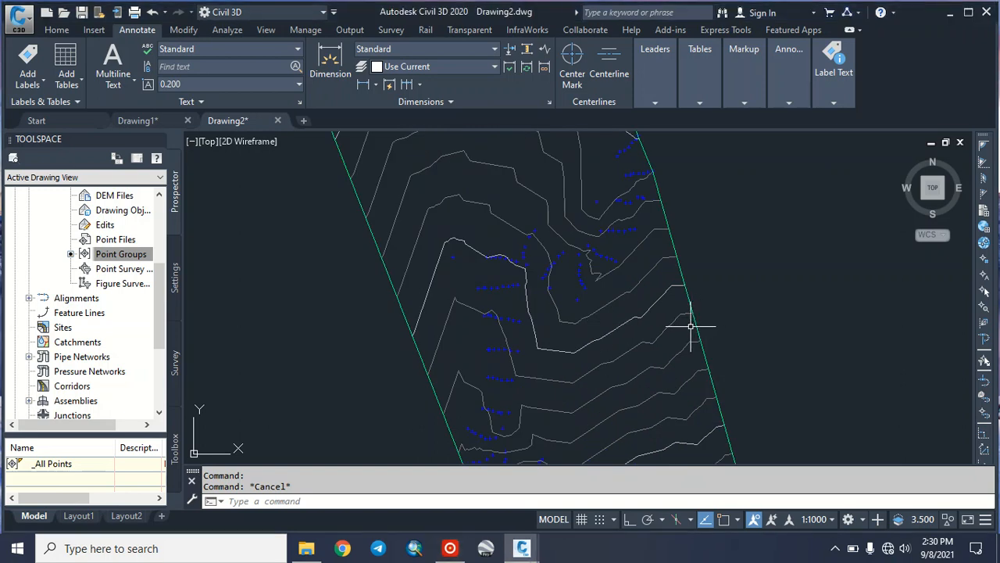
left_click(695, 329)
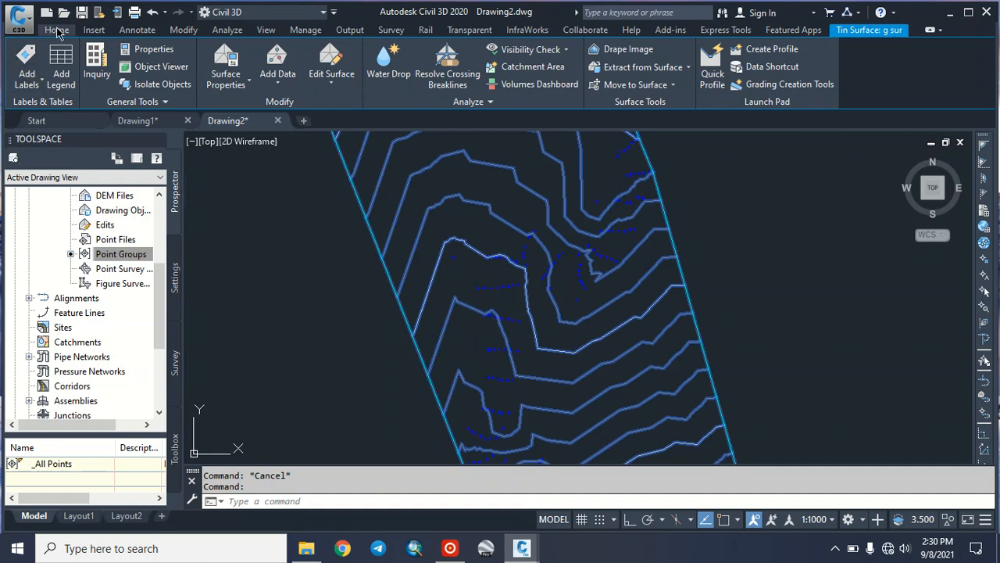
left_click(44, 86)
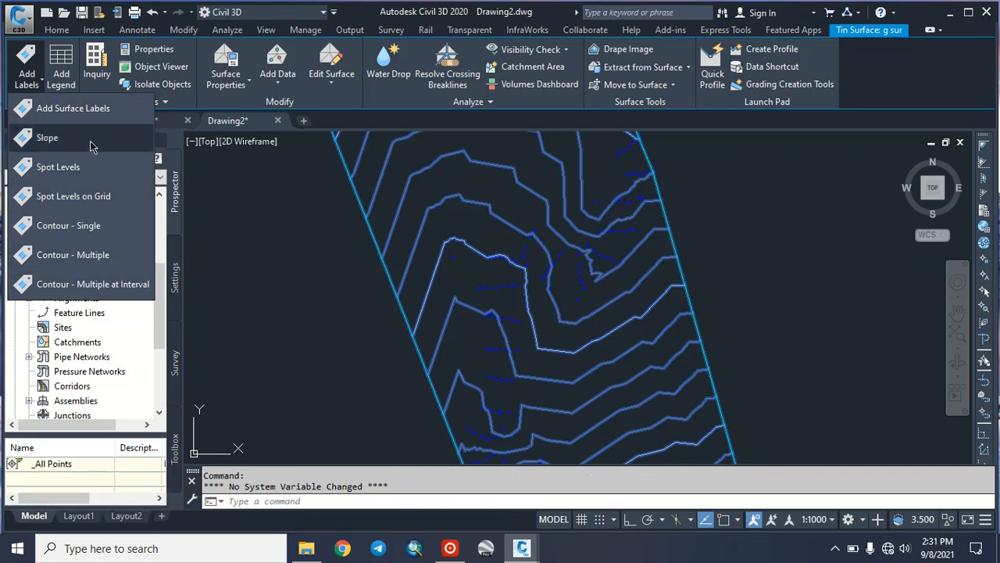
left_click(333, 338)
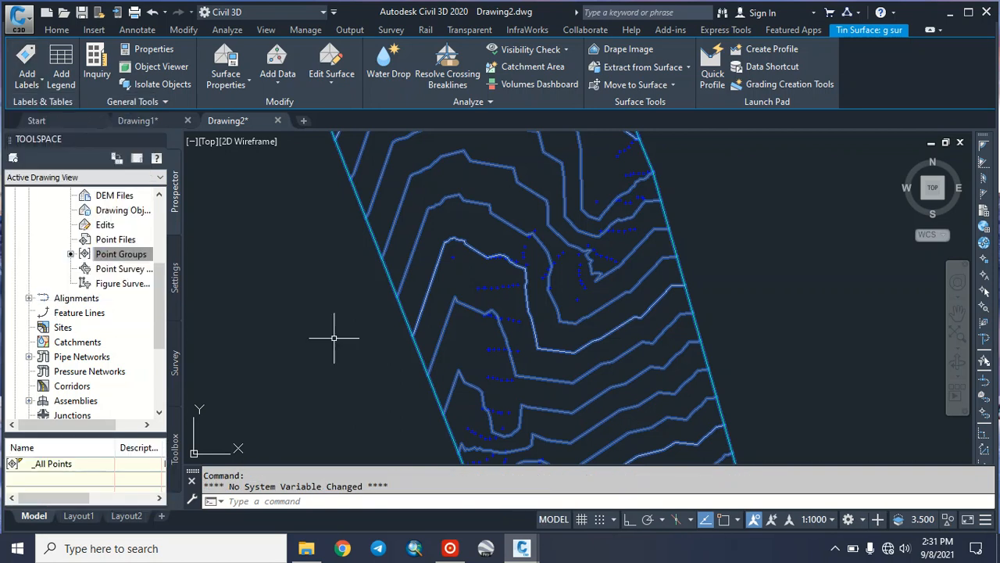
left_click(43, 84)
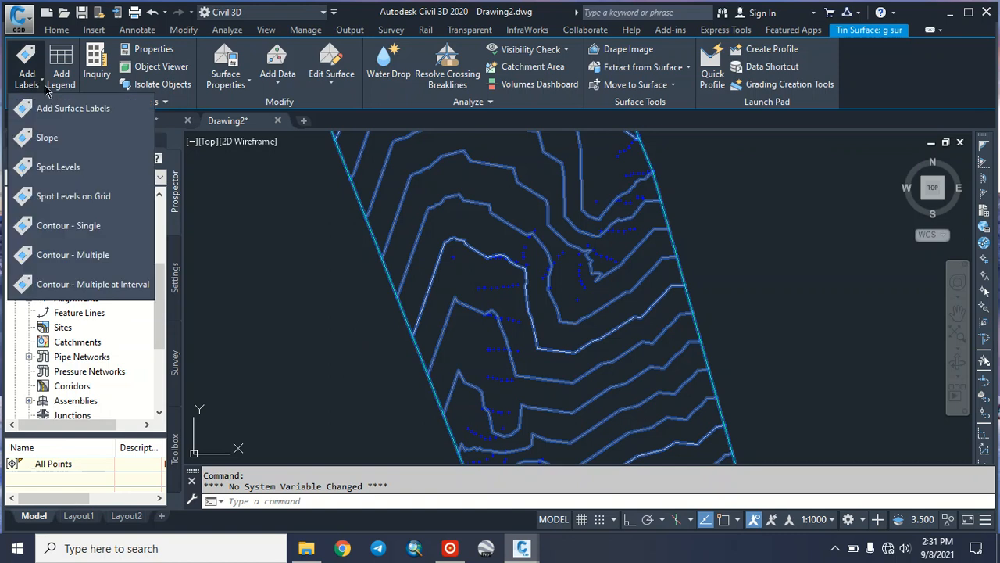
left_click(57, 258)
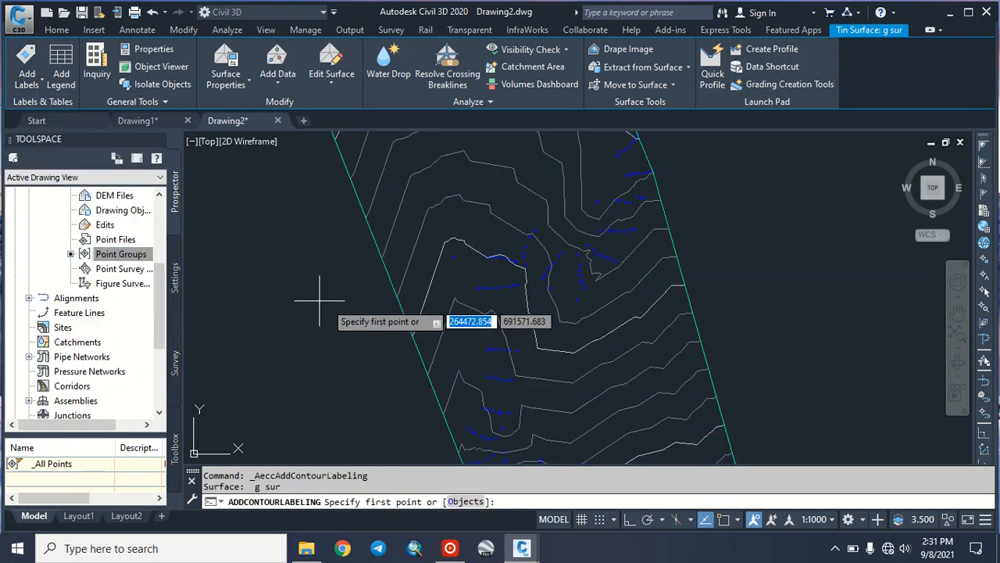
scroll(426, 338, "down", 2)
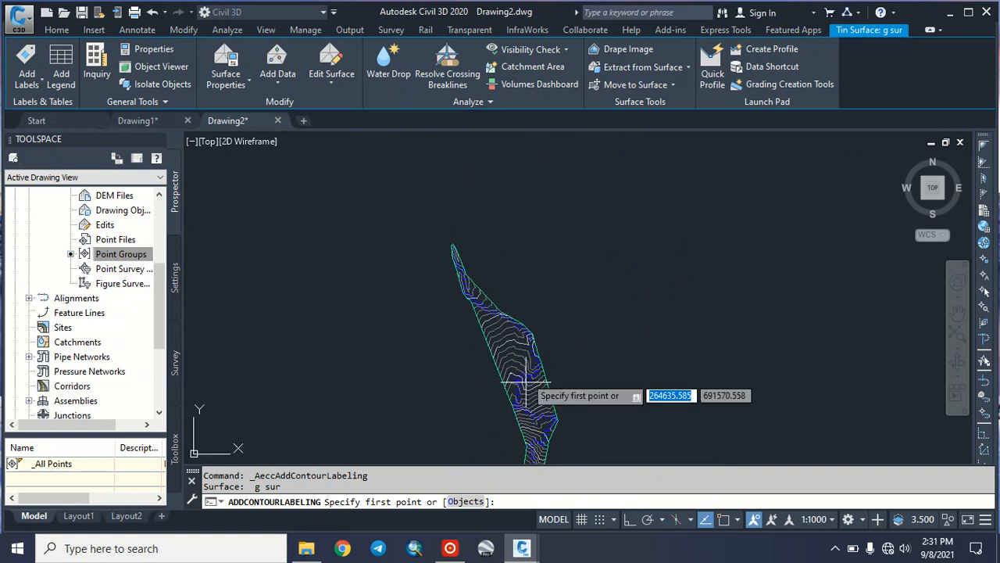
scroll(455, 252, "up", 5)
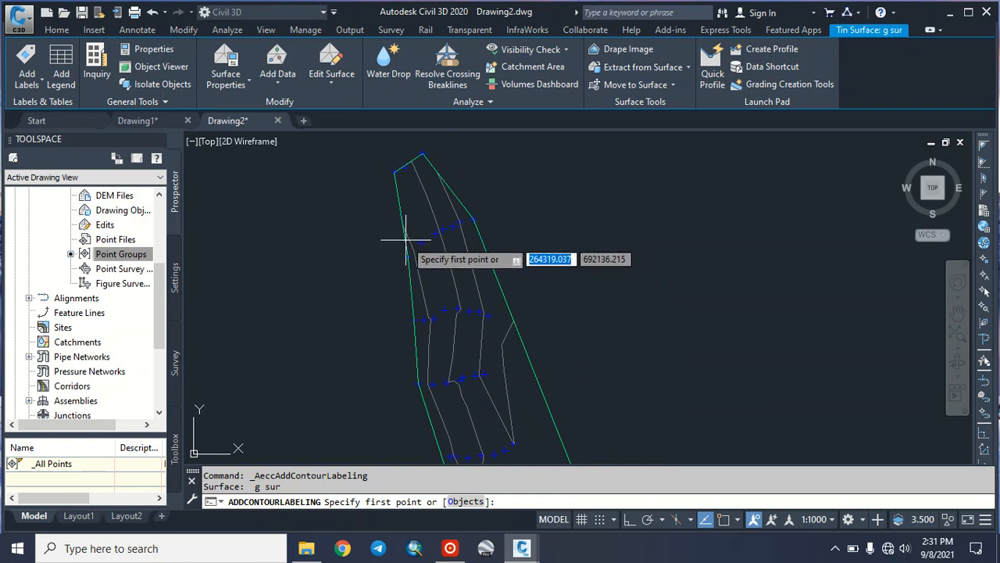
left_click(406, 239)
Step: Extend the contour label line about 724 units across the contours to the surface's eastern boundary
scroll(461, 343, "down", 4)
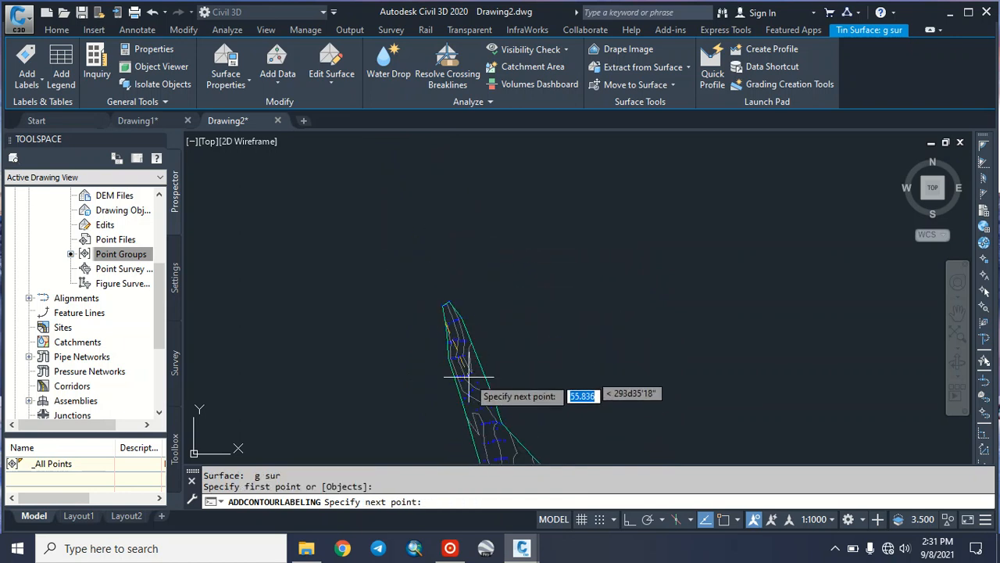
scroll(476, 381, "up", 3)
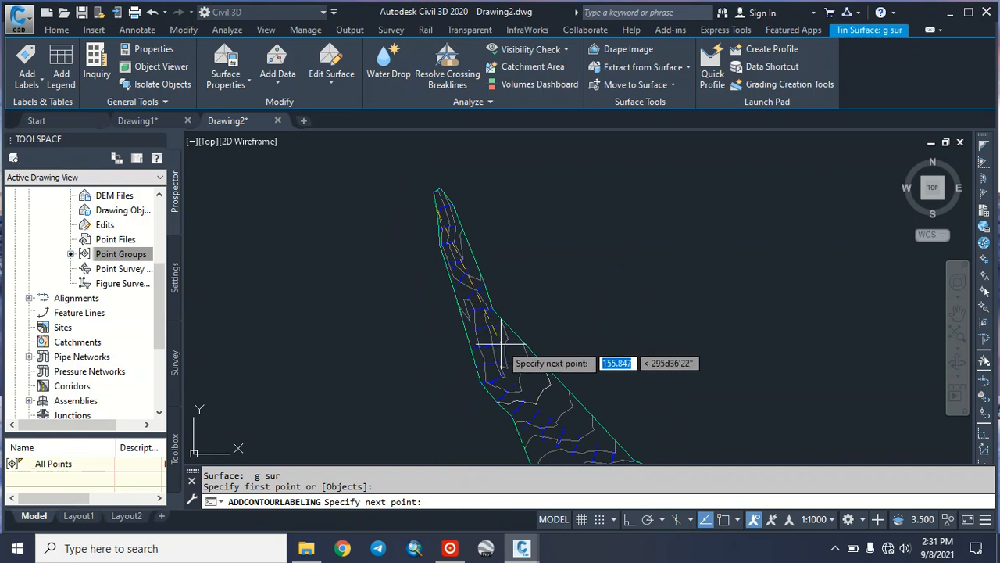
scroll(508, 328, "up", 2)
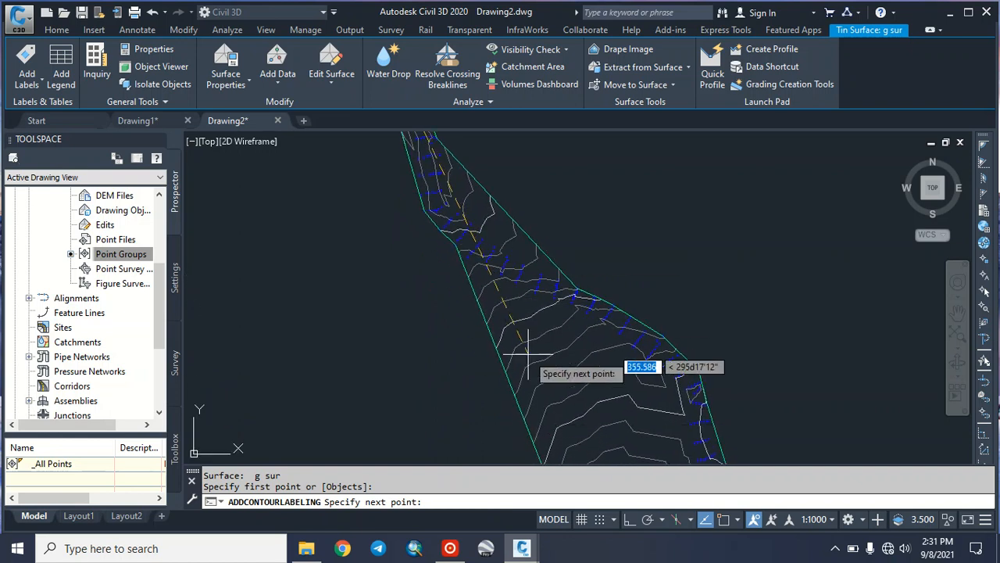
middle_click_drag(551, 447, 532, 285)
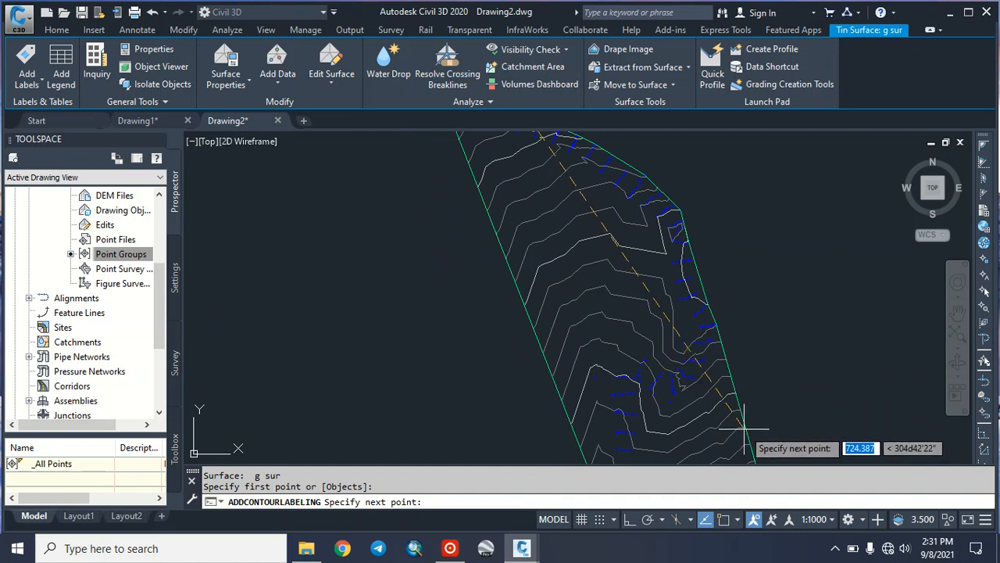
scroll(751, 407, "down", 5)
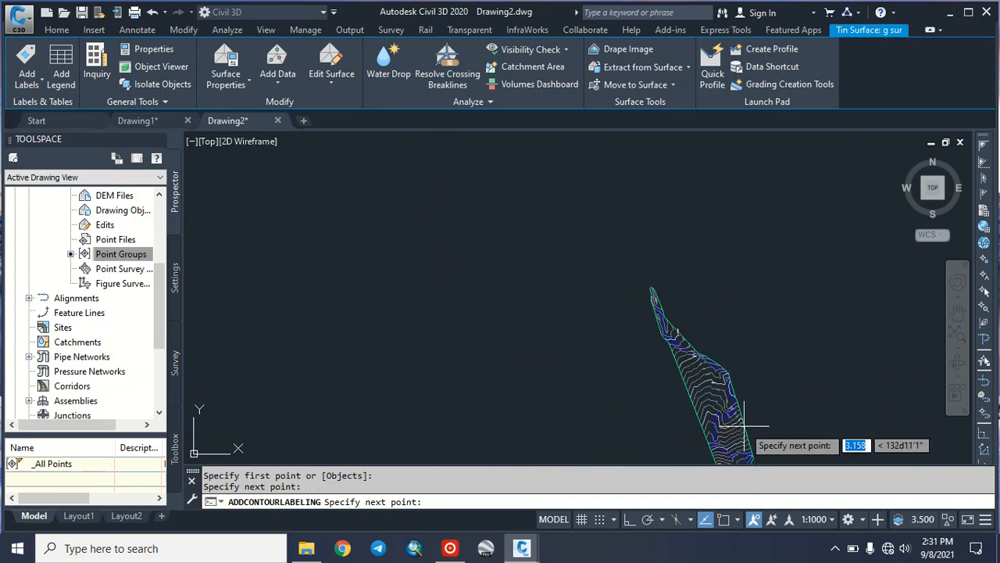
Step: Continue the contour label line about 273 units to the western edge at the narrowing, and finish it at the southern tip
scroll(670, 270, "up", 5)
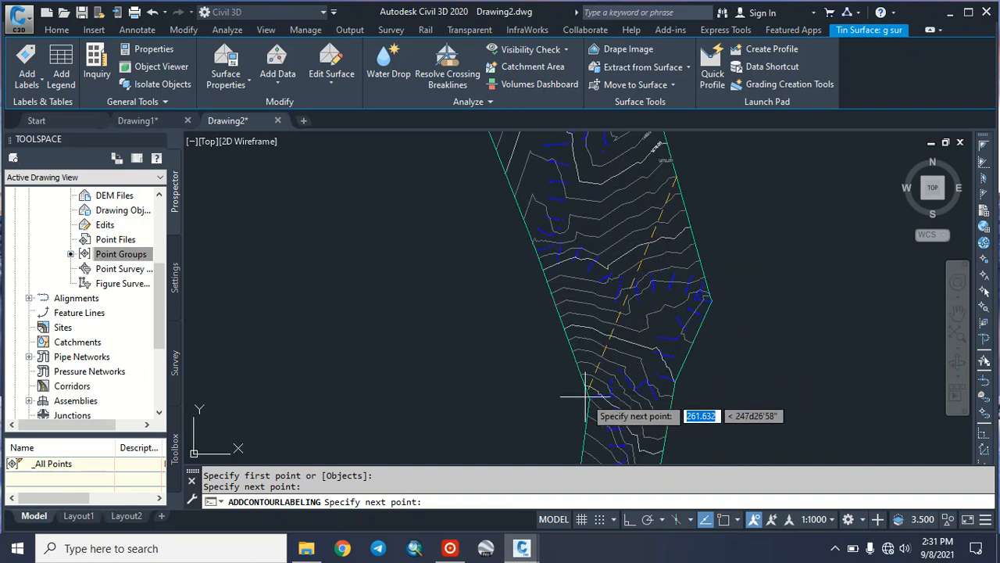
left_click(590, 408)
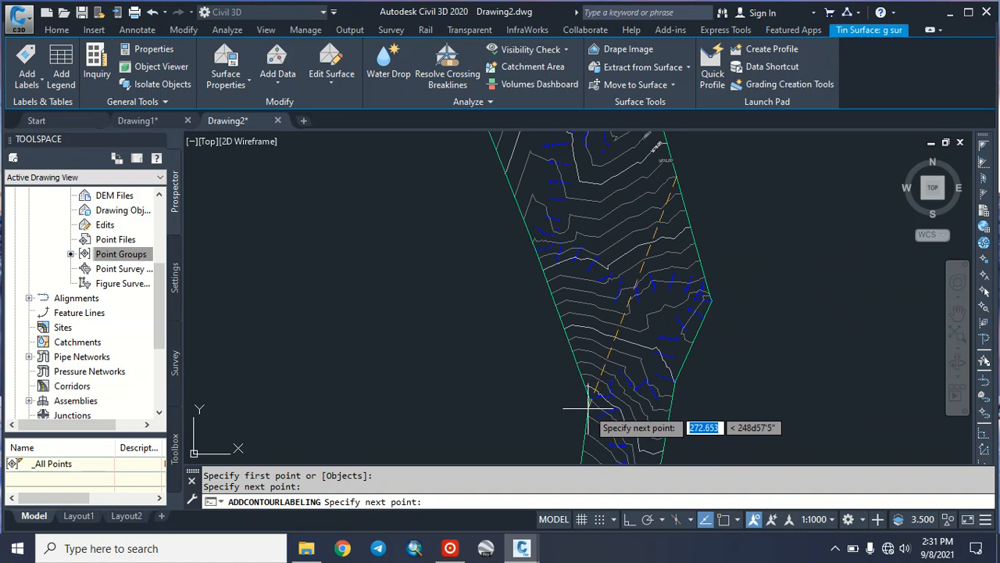
scroll(589, 408, "down", 5)
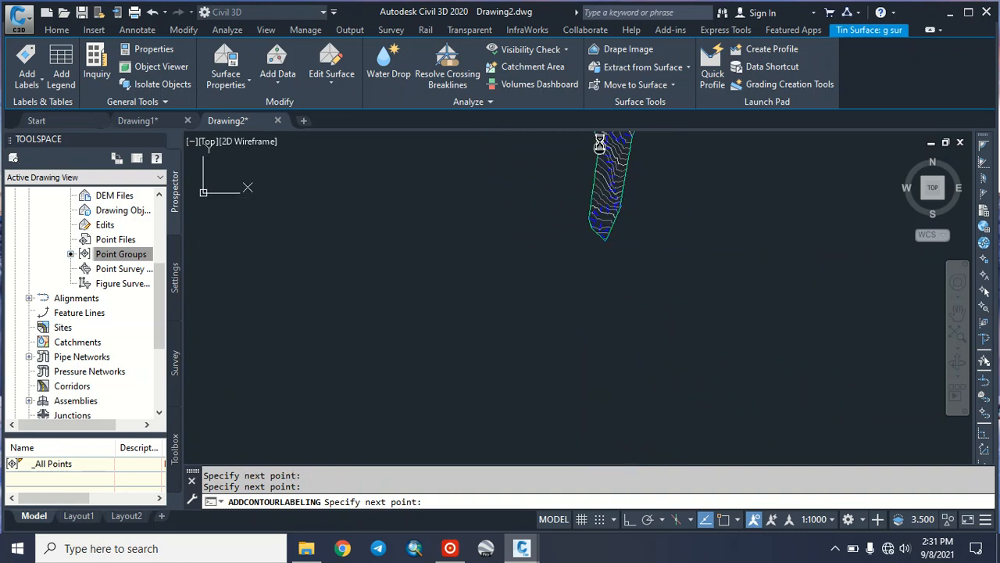
scroll(603, 222, "up", 4)
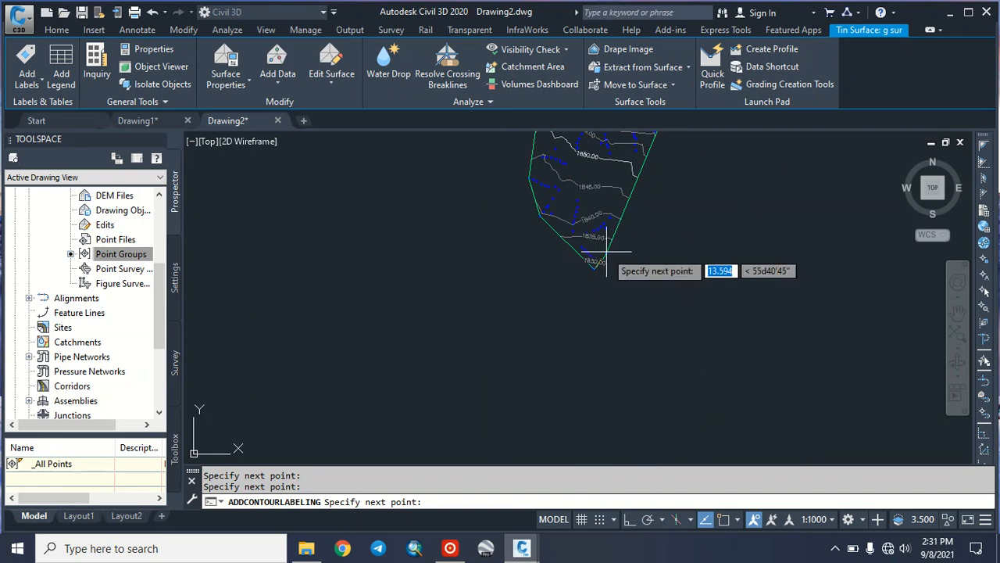
left_click(597, 264)
key("Return")
scroll(599, 237, "up", 6)
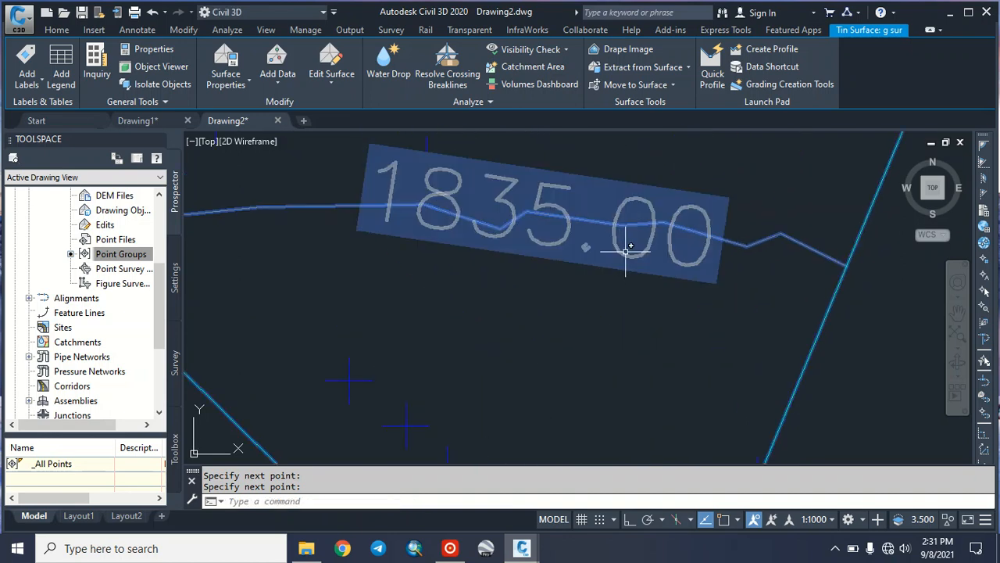
left_click(630, 251)
scroll(630, 254, "down", 6)
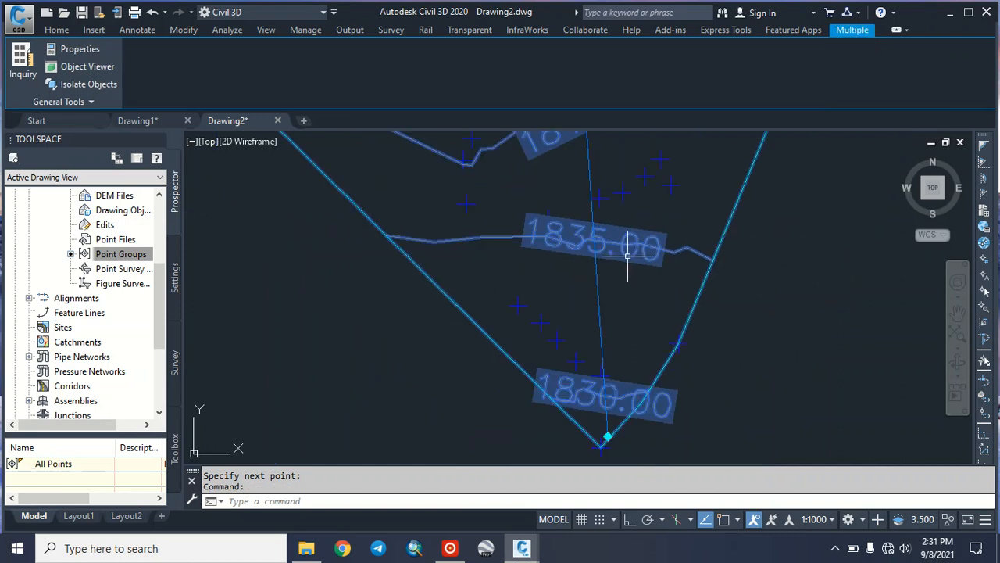
right_click(625, 349)
left_click(585, 339)
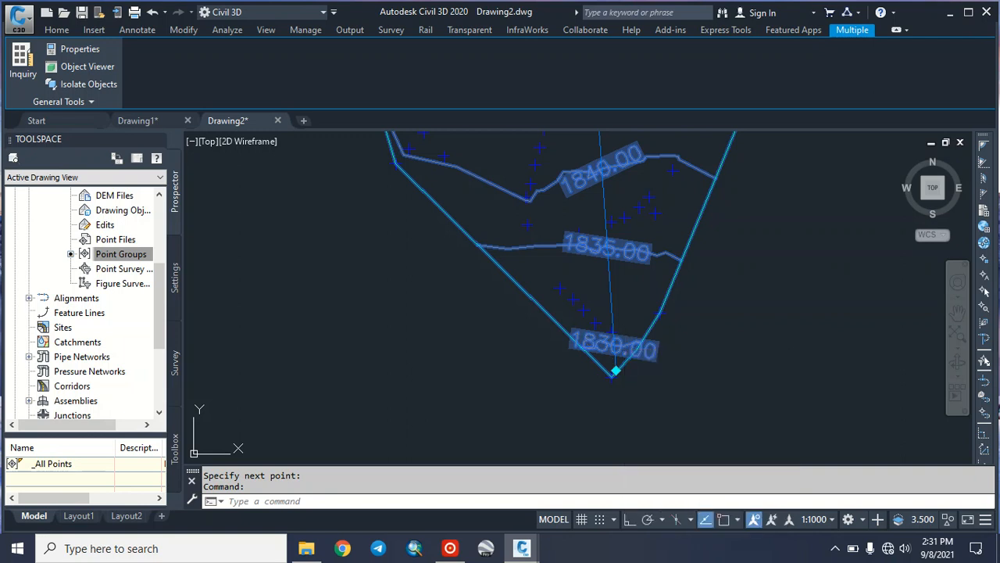
left_click(584, 335)
left_click(586, 341)
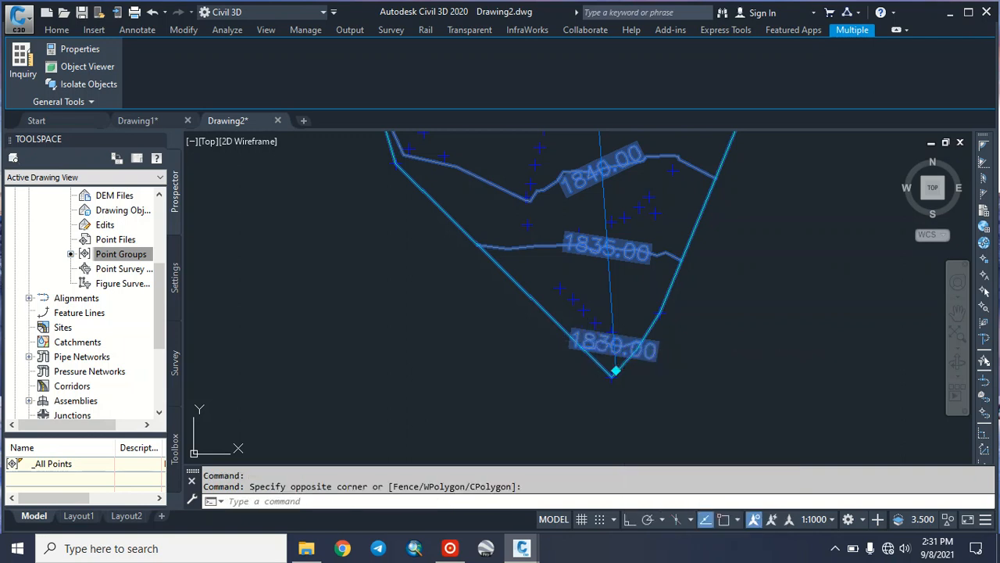
key("ctrl+shift+p")
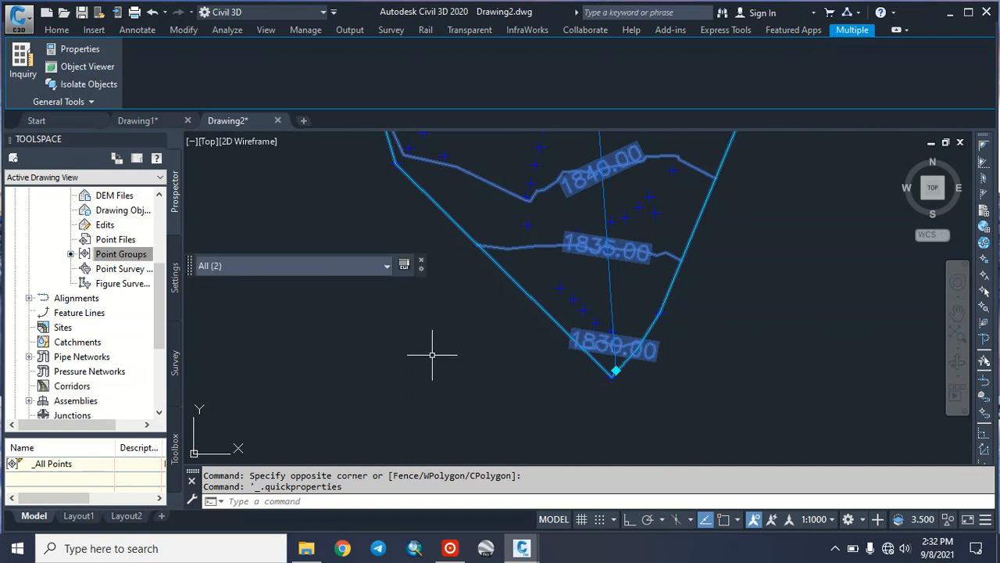
key("Escape")
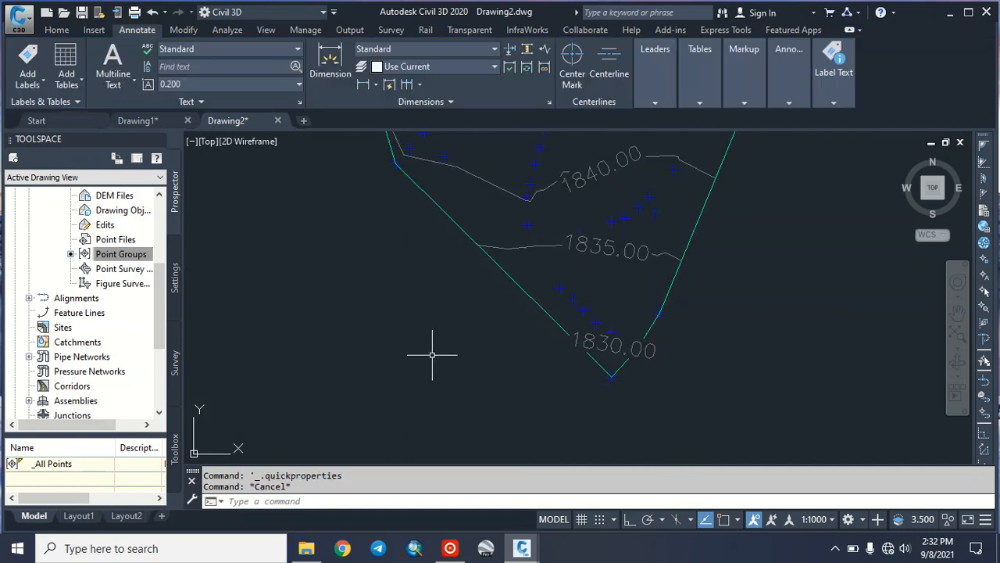
Step: Select only the contour label line and open its properties
left_click(618, 361)
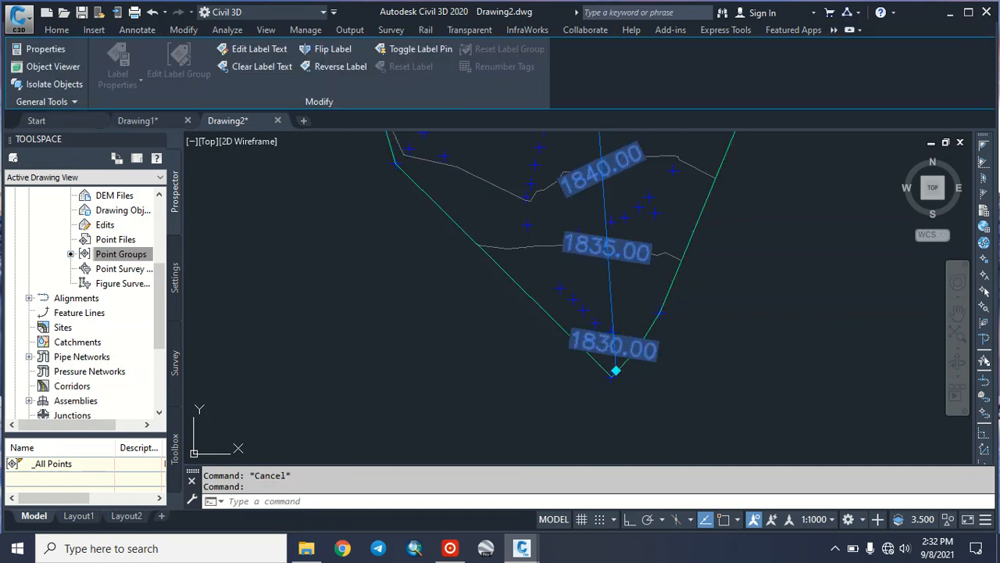
right_click(623, 354)
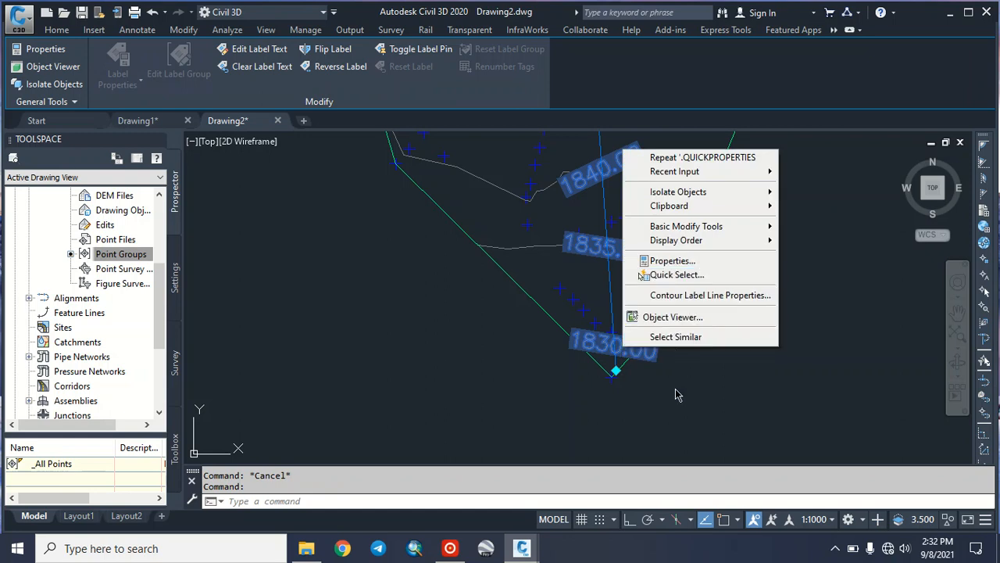
left_click(676, 389)
scroll(676, 388, "down", 6)
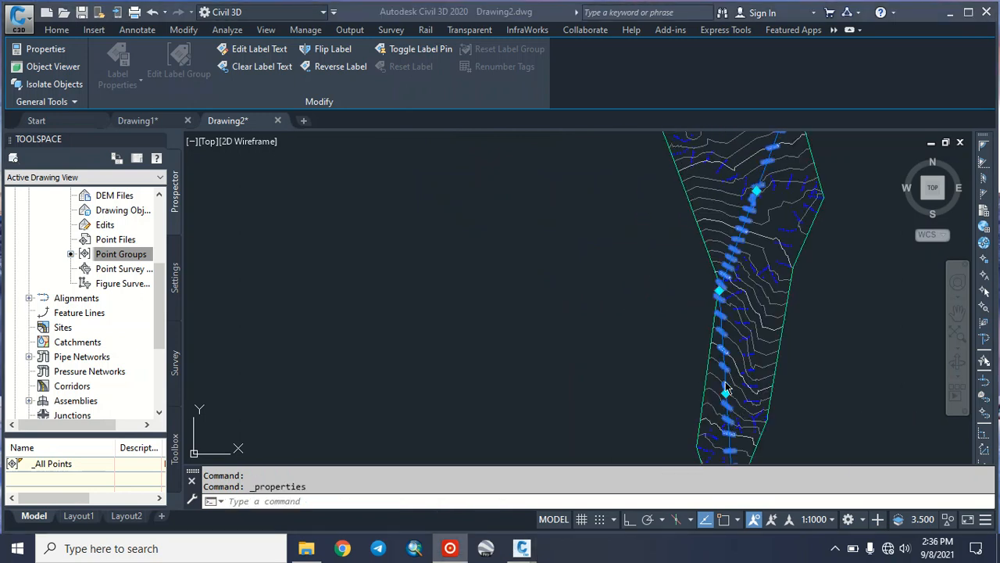
left_click(725, 387)
middle_click_drag(743, 365, 730, 341)
scroll(711, 348, "up", 1)
scroll(711, 348, "up", 4)
scroll(712, 348, "down", 3)
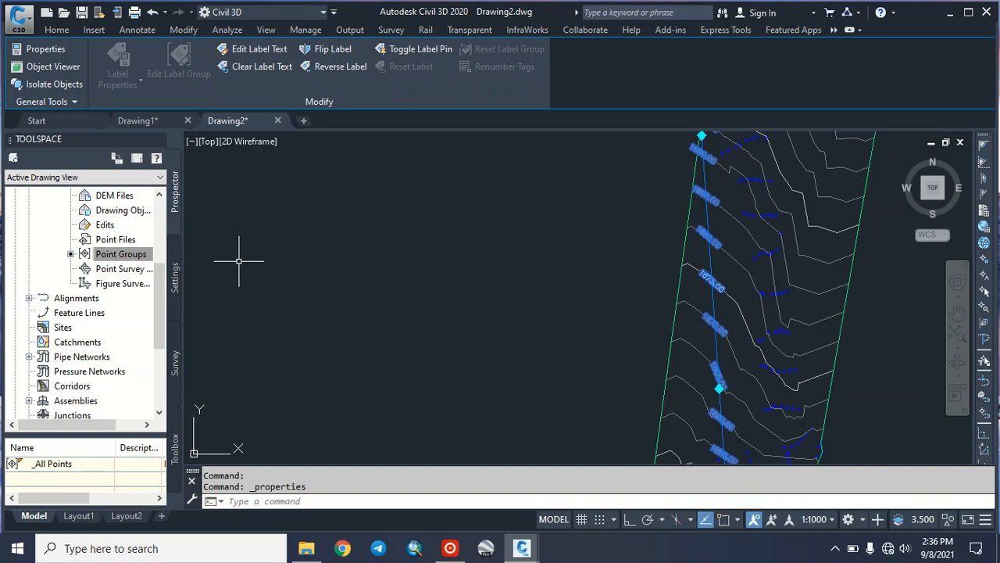
right_click(719, 333)
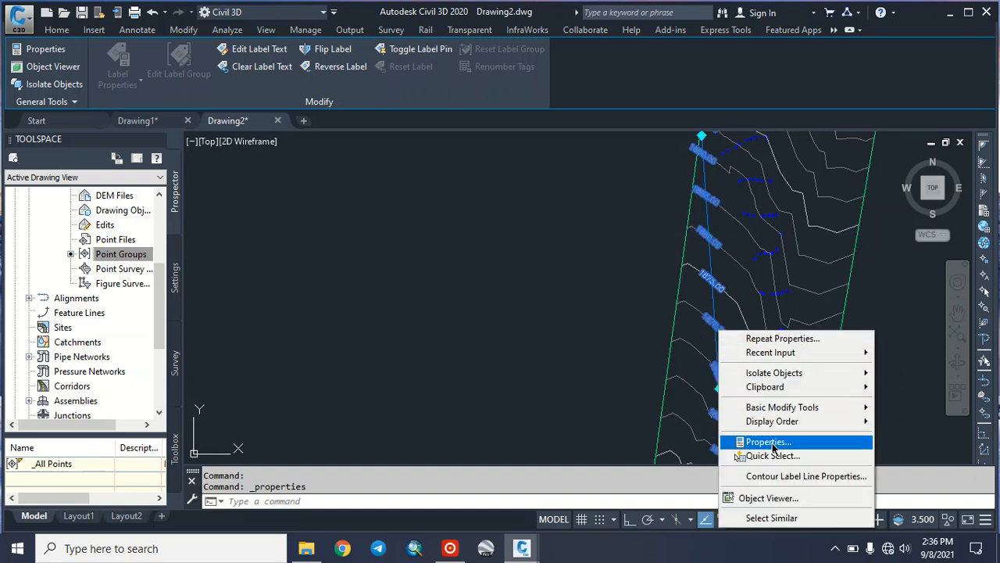
left_click(770, 442)
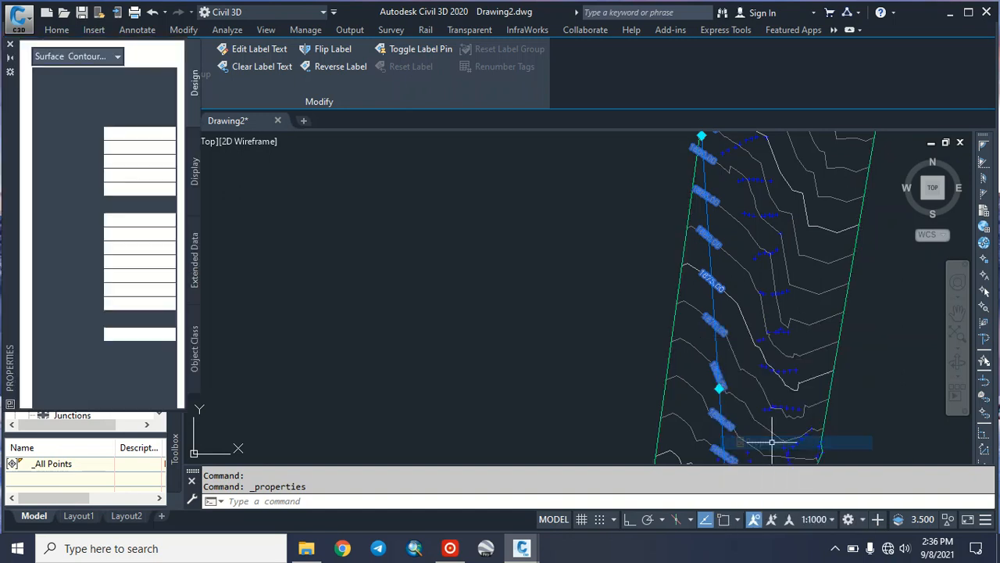
left_click(10, 46)
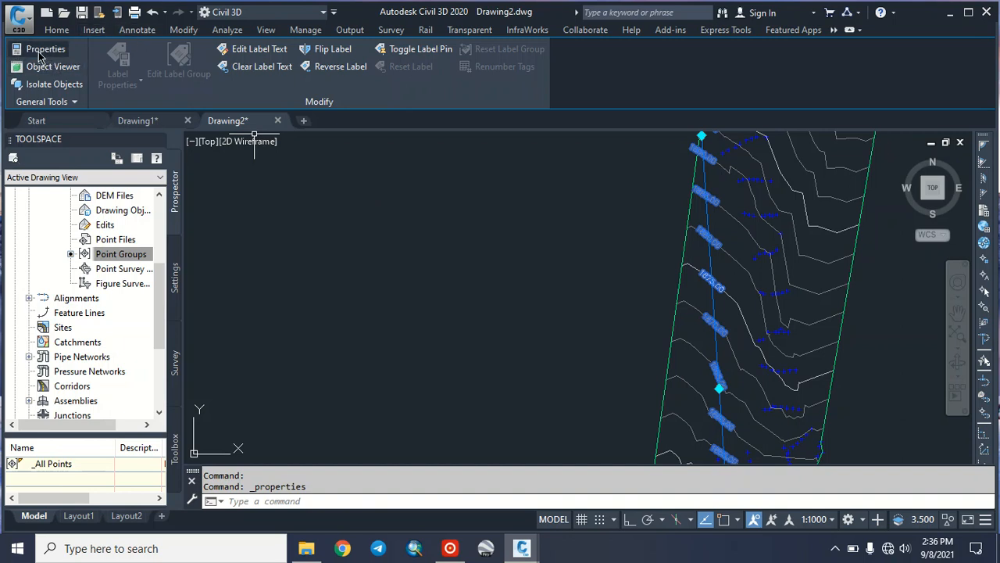
left_click(39, 55)
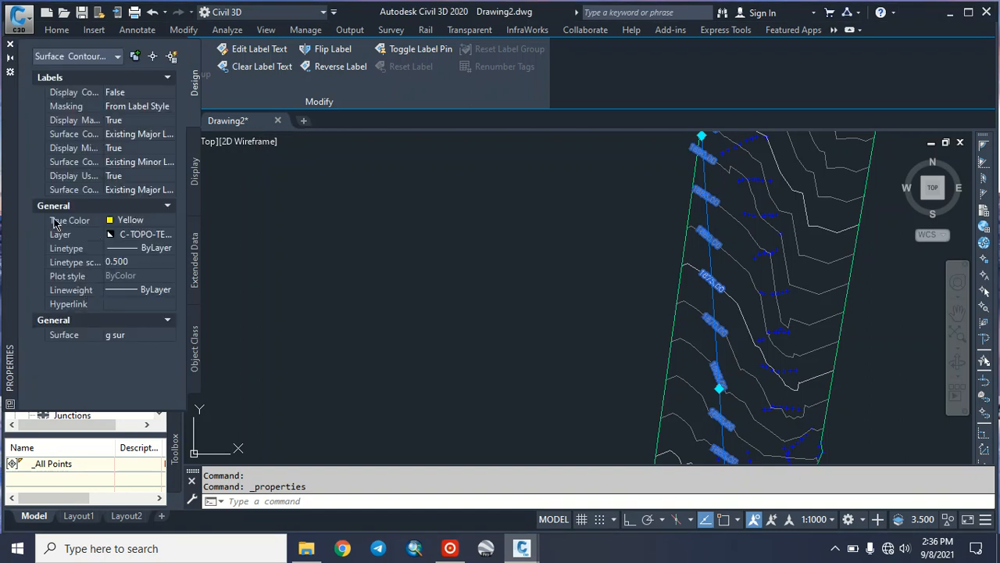
Step: Examine the contour label line's general properties and the colour choices available for its True Color
left_click(166, 207)
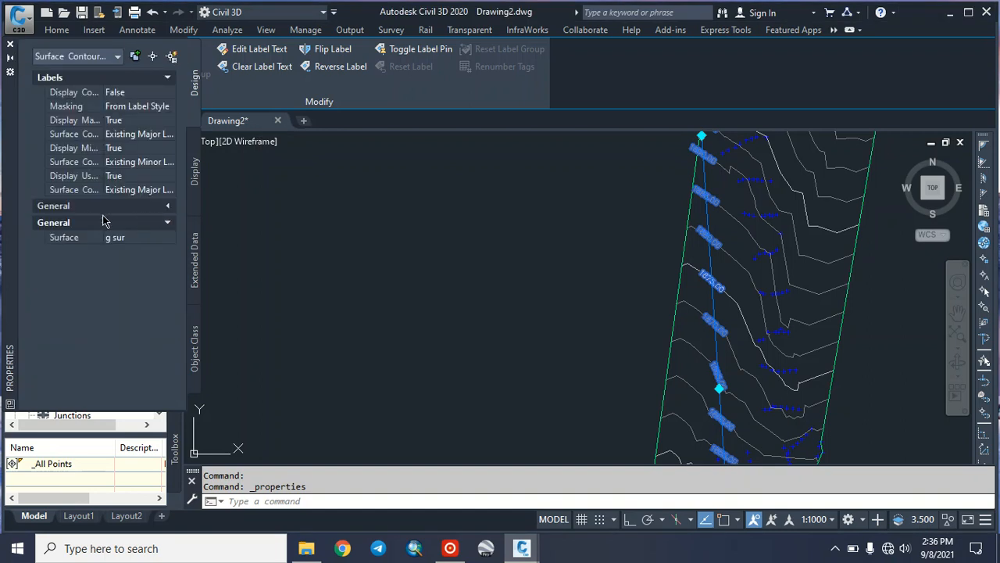
left_click(151, 207)
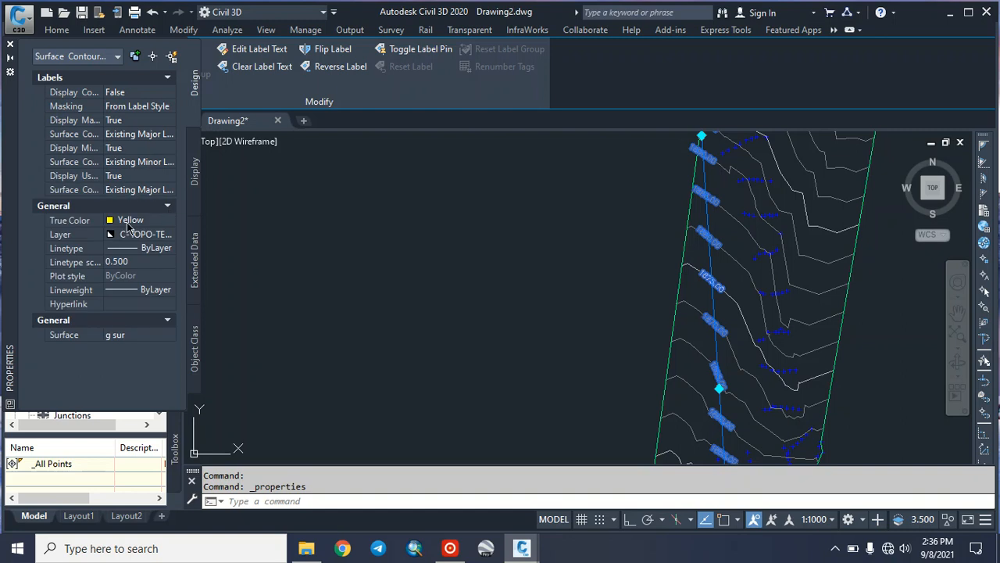
left_click(129, 222)
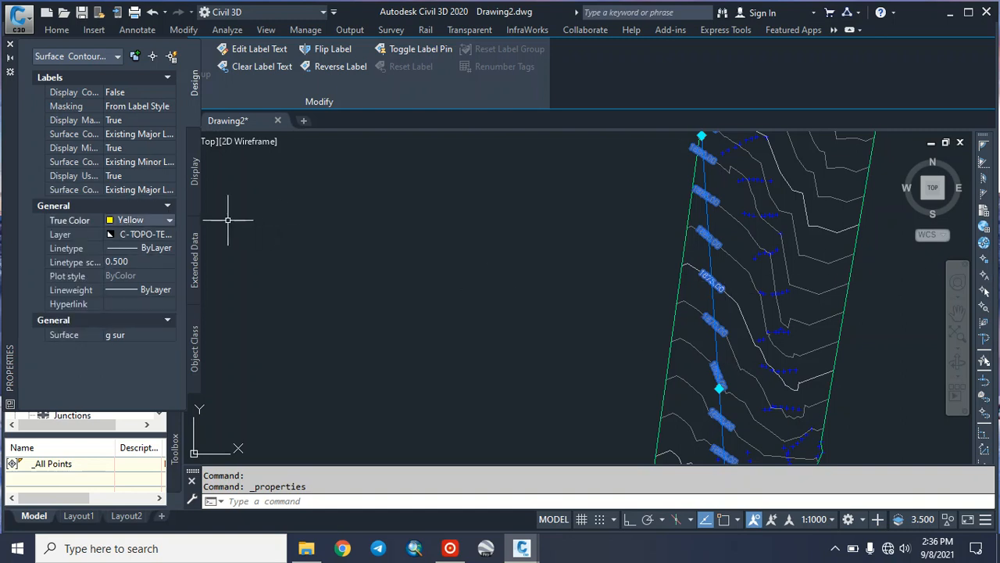
left_click(162, 224)
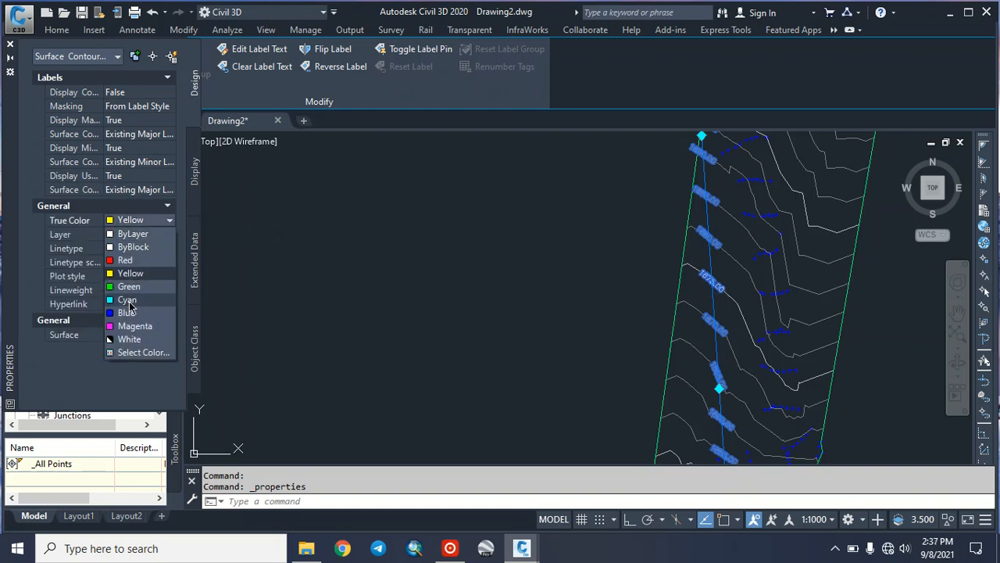
left_click(86, 211)
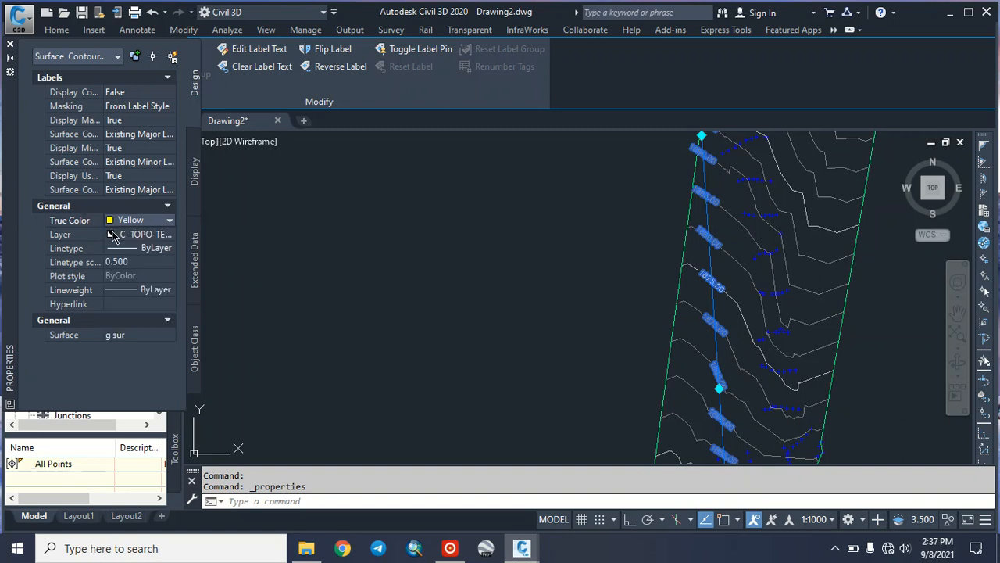
Step: Close the contour label line's properties and deselect the line
left_click(11, 47)
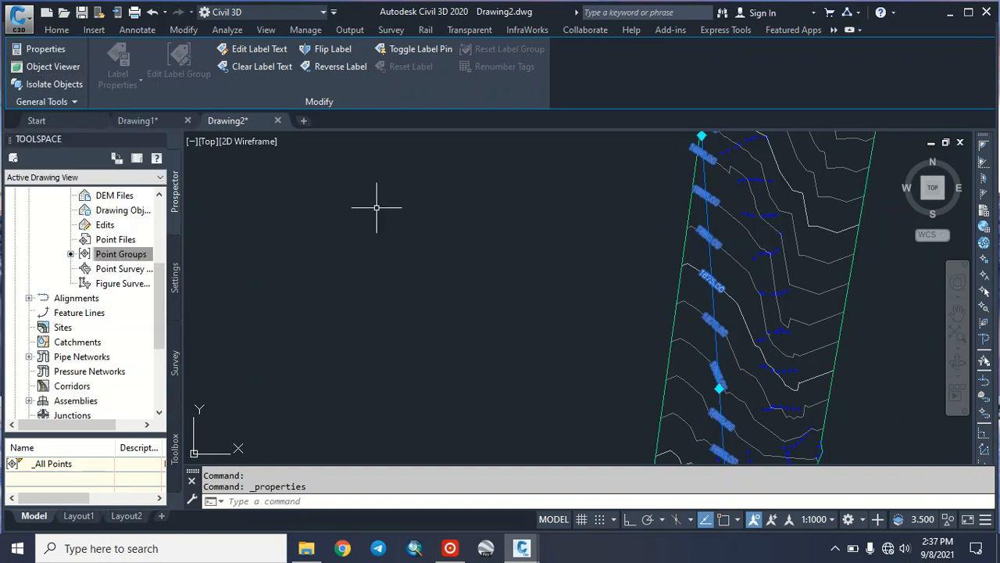
scroll(702, 304, "down", 5)
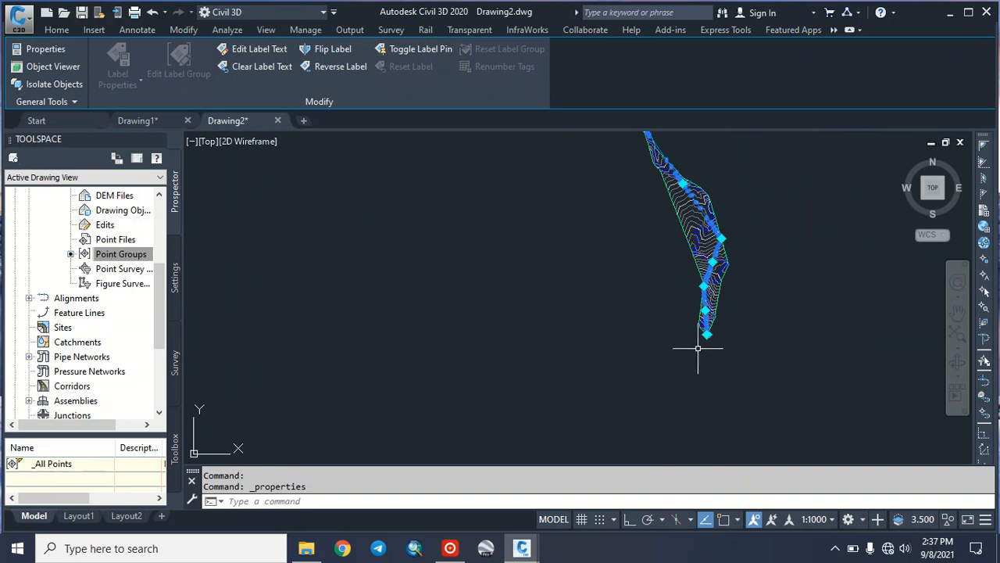
middle_click_drag(711, 271, 663, 331)
key("Escape")
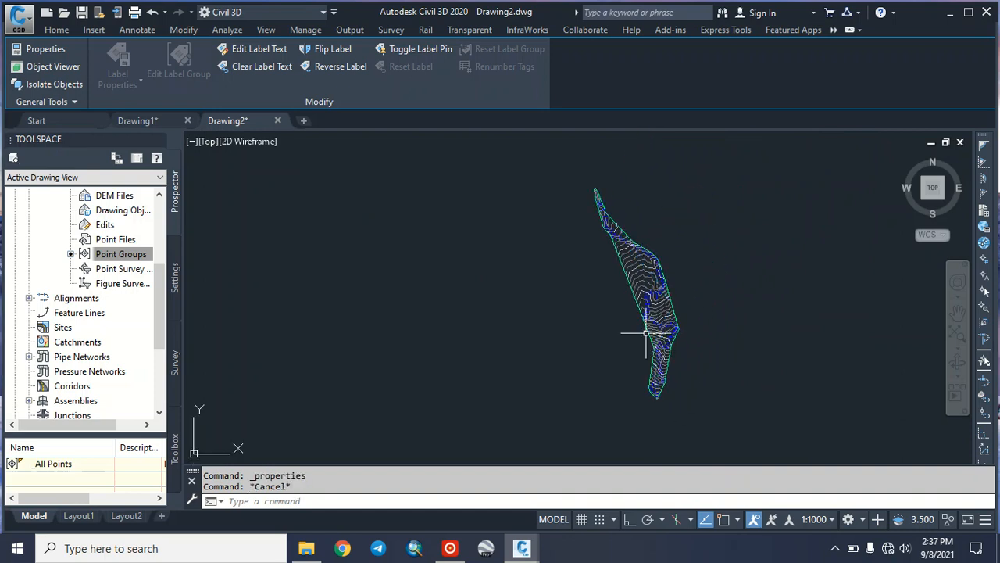
Step: Examine the elevation labels on the major and minor contours along the g sur surface, from its wide middle to the narrow southern part
scroll(664, 336, "up", 8)
scroll(683, 347, "down", 8)
scroll(684, 356, "up", 3)
scroll(684, 356, "up", 3)
scroll(684, 356, "down", 5)
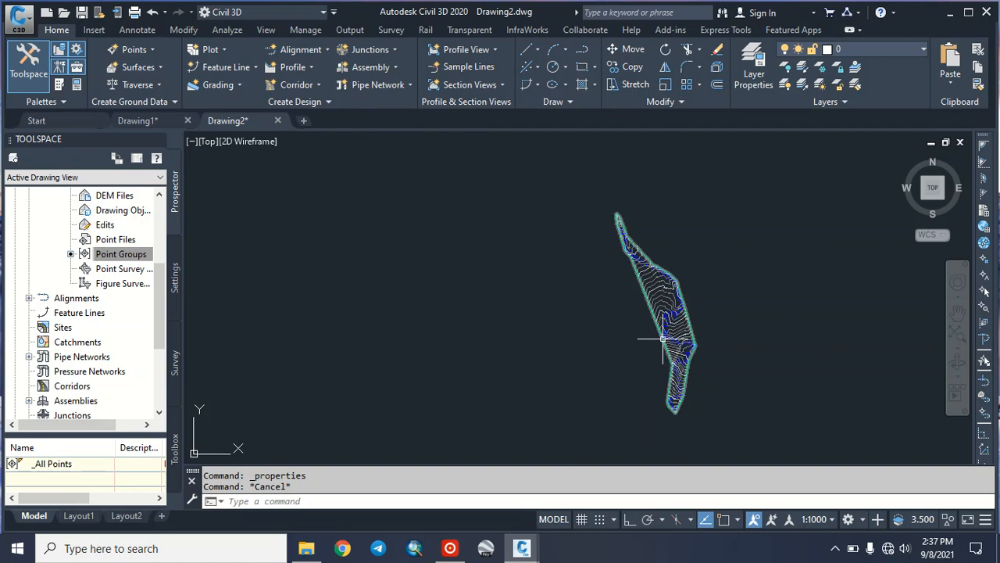
scroll(674, 346, "up", 10)
scroll(603, 335, "down", 8)
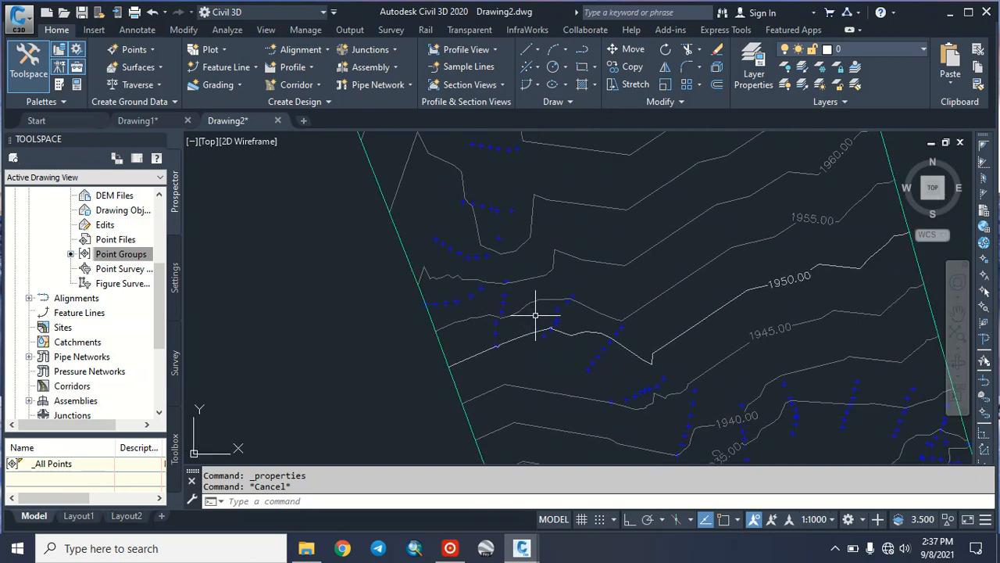
scroll(594, 355, "down", 2)
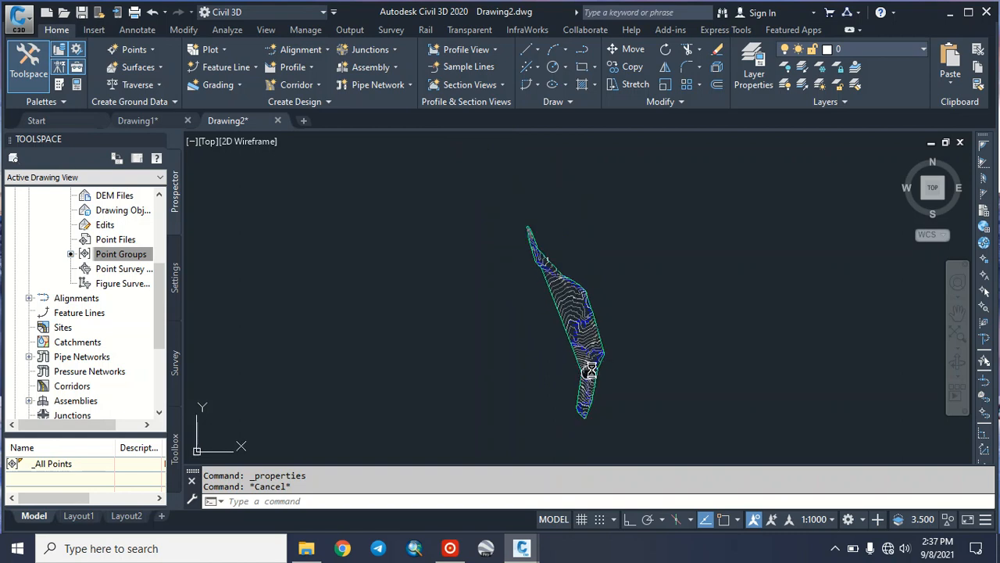
scroll(600, 320, "up", 4)
scroll(599, 321, "up", 2)
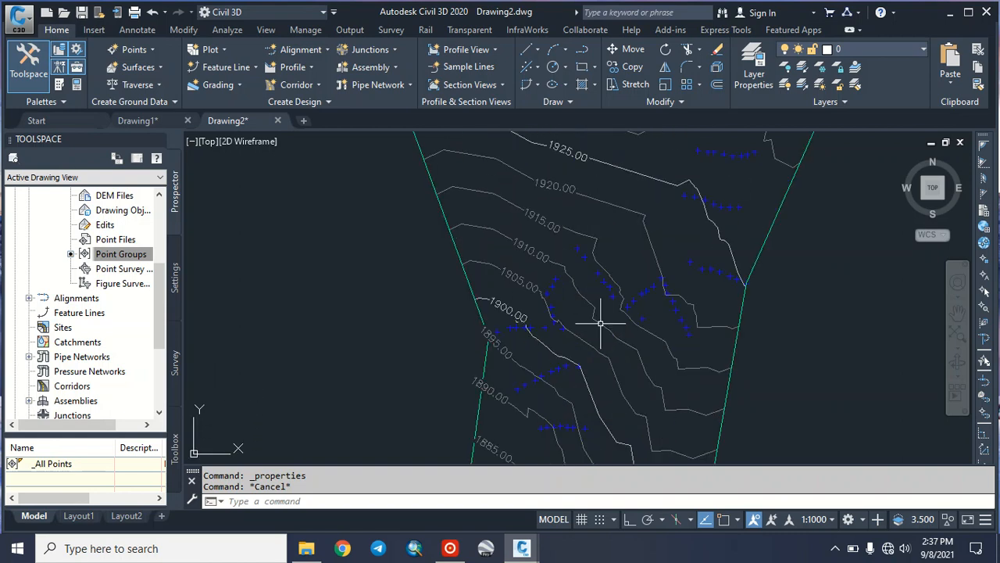
scroll(599, 326, "down", 4)
scroll(603, 347, "up", 4)
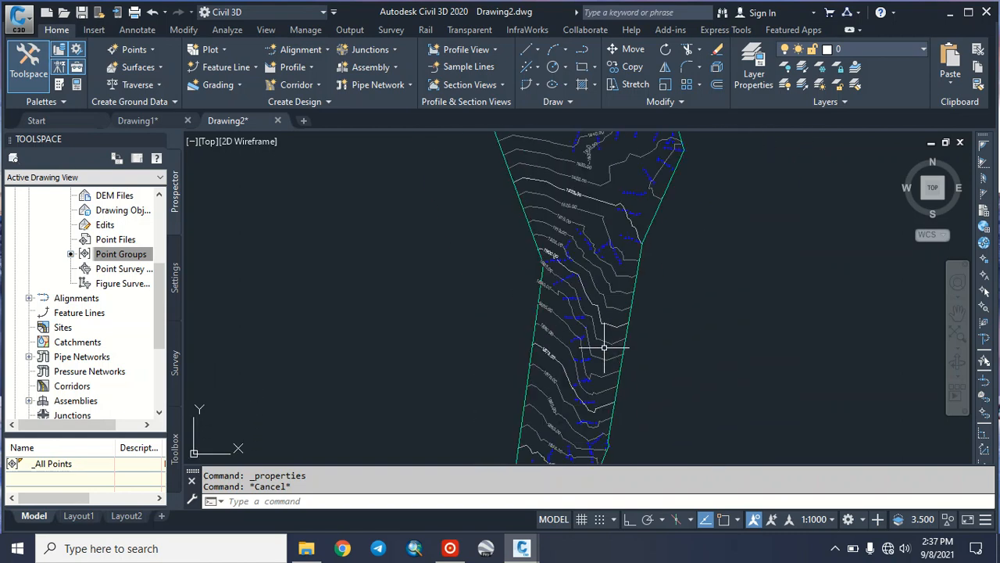
scroll(602, 347, "down", 4)
scroll(604, 347, "up", 4)
scroll(604, 347, "down", 4)
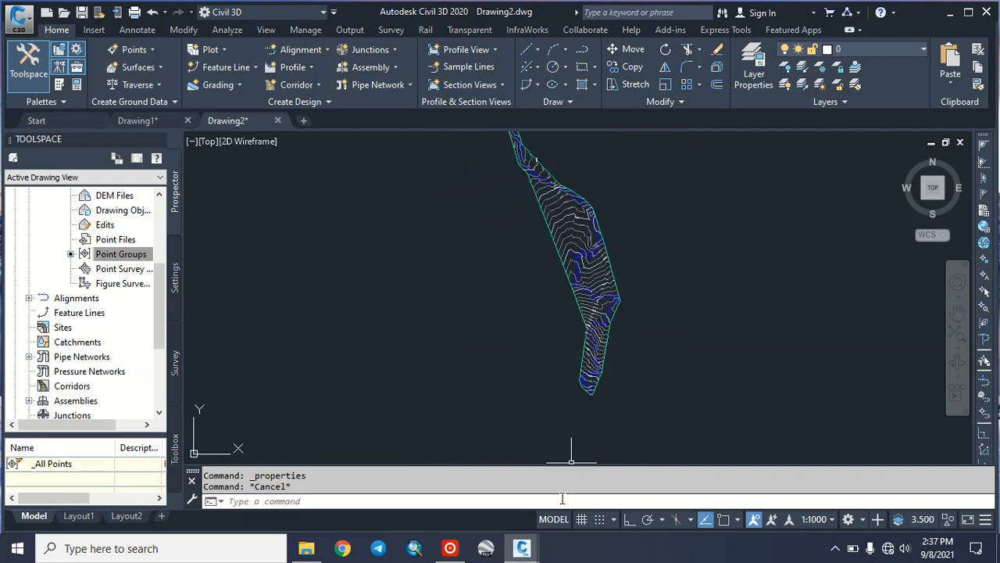